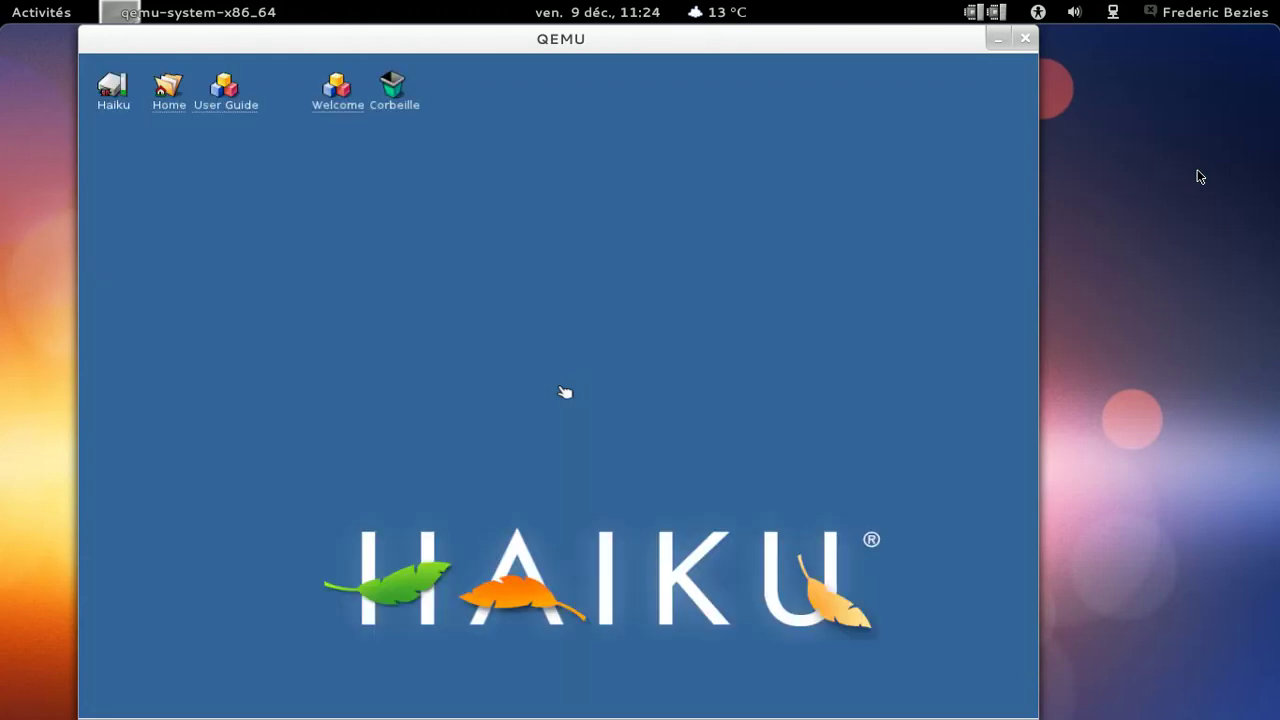
- Open the time settings from the desktop clock and set the hardware clock to GMT (UNIX compatible)
left_click(891, 101)
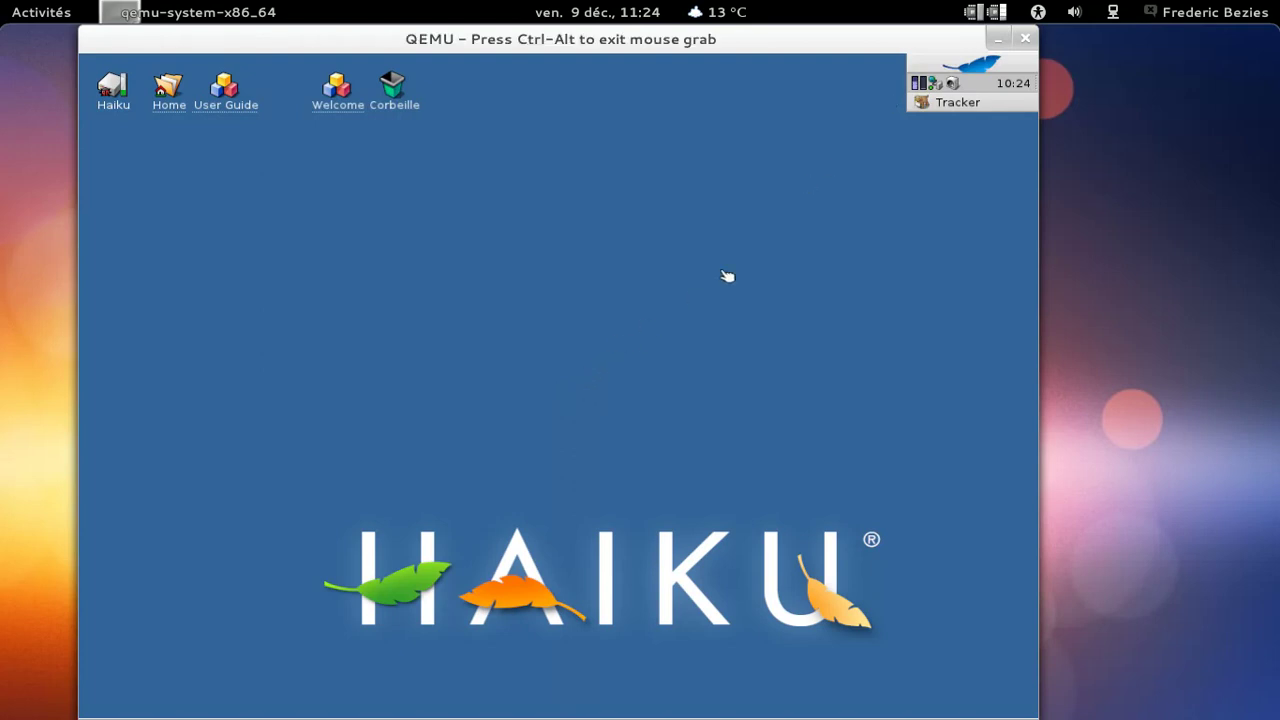
left_click(1016, 86)
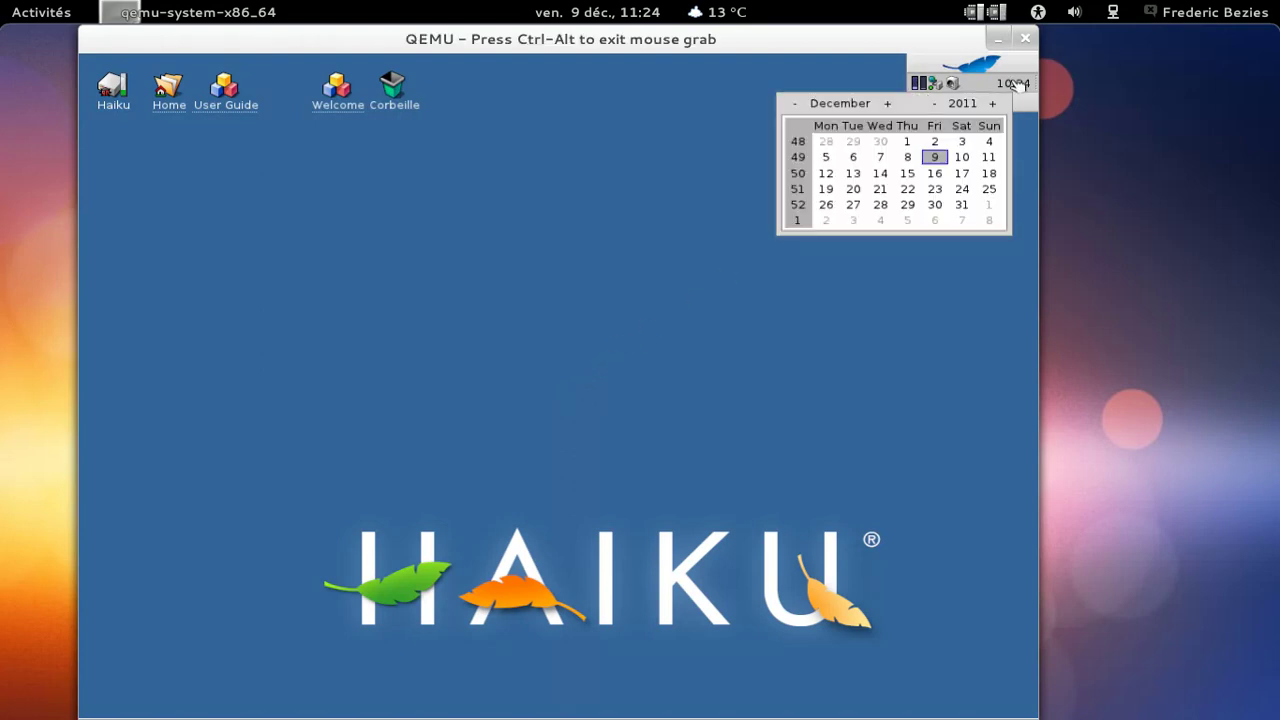
right_click(1016, 86)
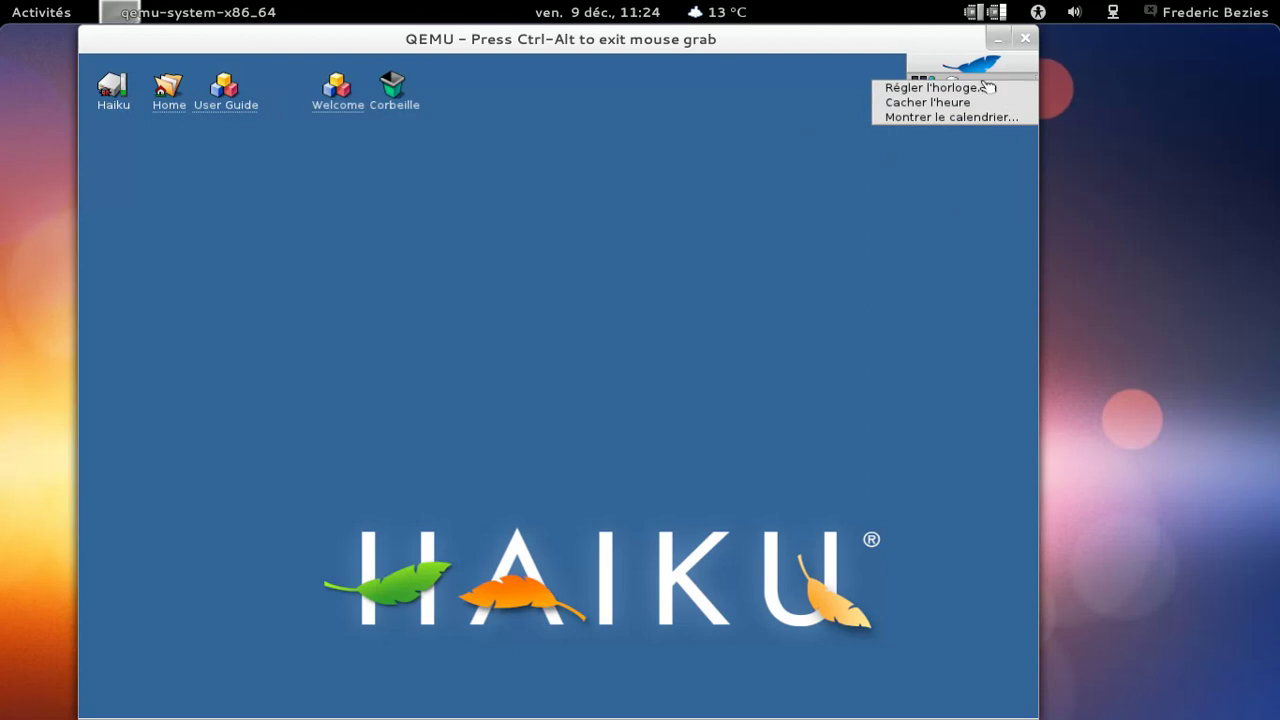
left_click(981, 90)
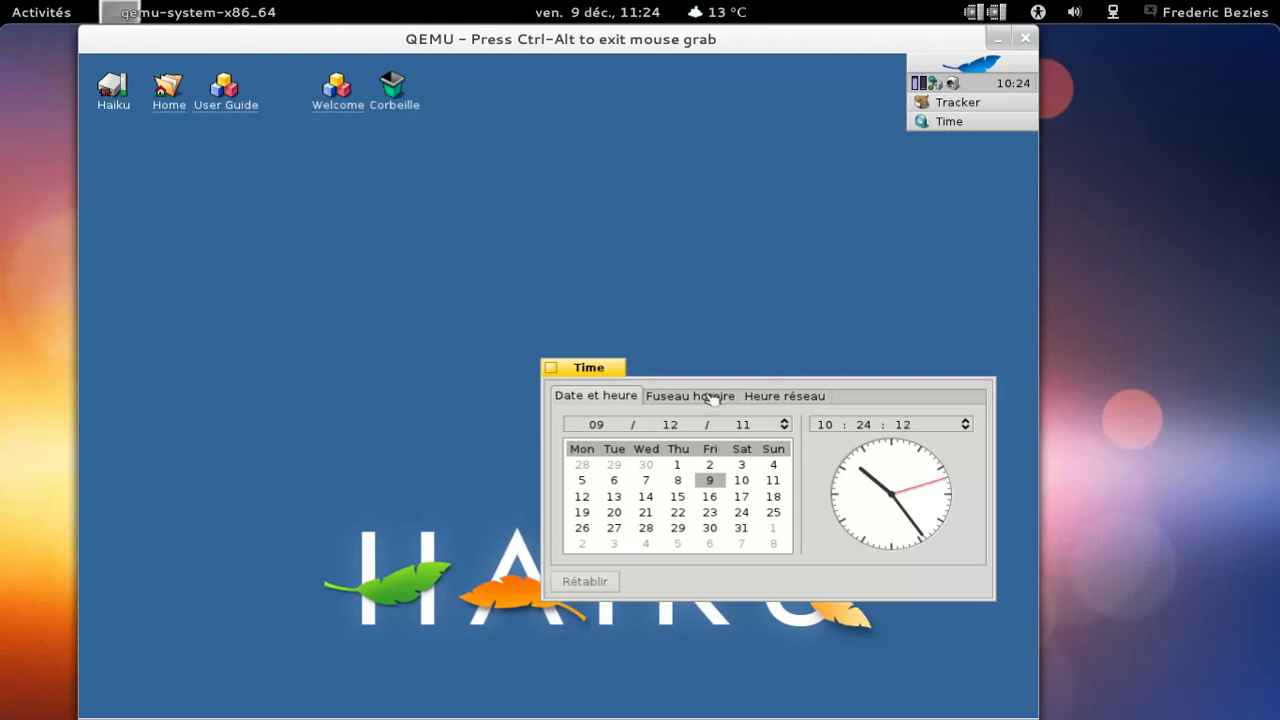
left_click(712, 398)
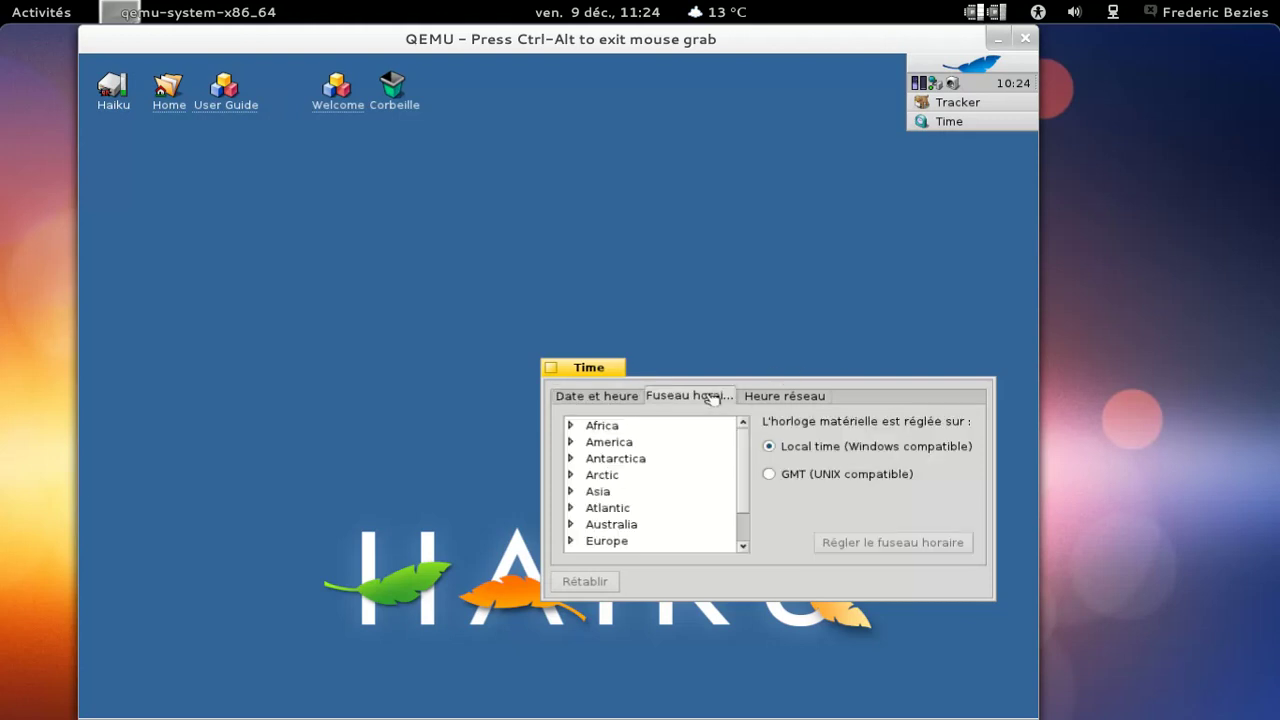
left_click(769, 475)
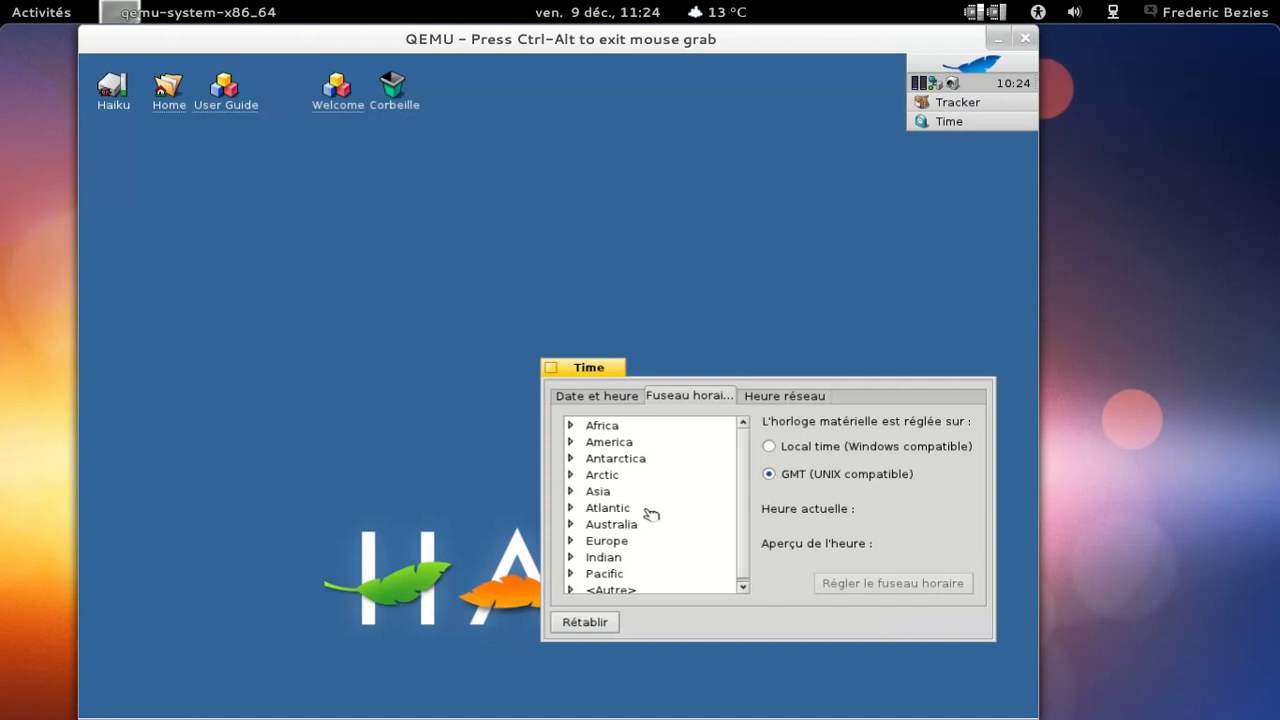
- Set the time zone to France under Europe, view the network time servers, and close the Time window
left_click(570, 540)
left_click_drag(747, 441, 747, 474)
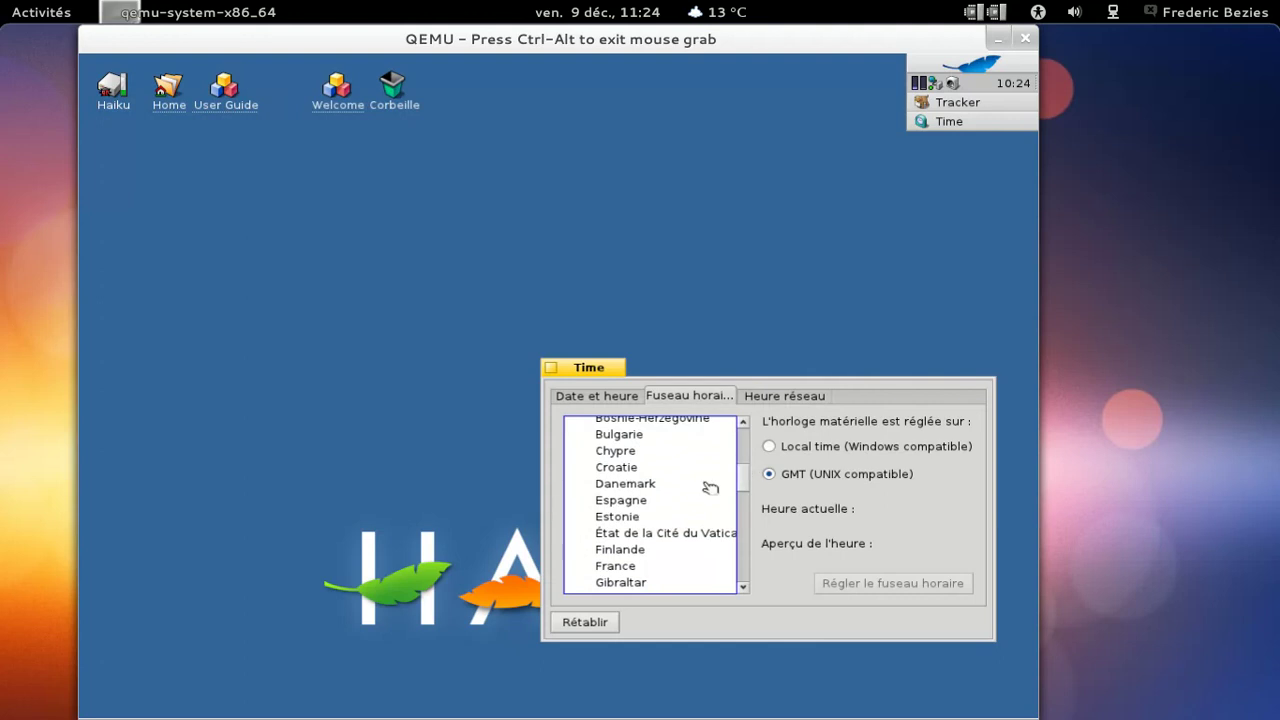
left_click(634, 566)
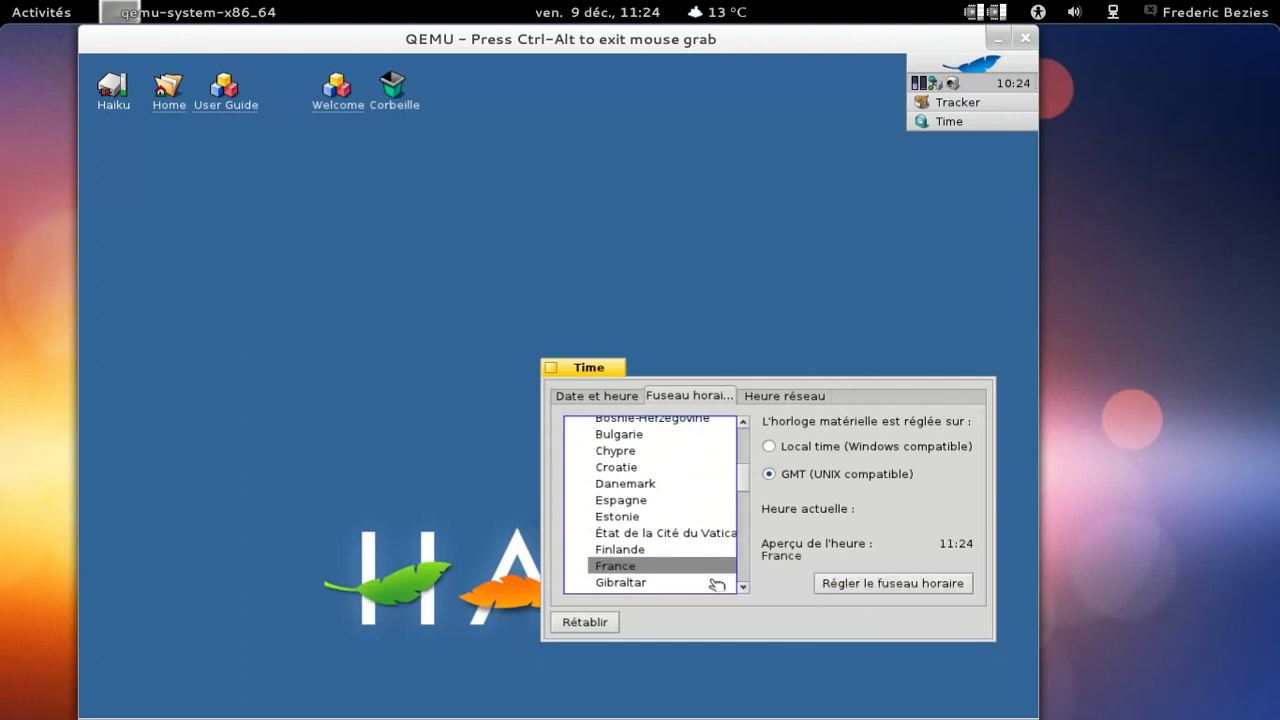
left_click(868, 584)
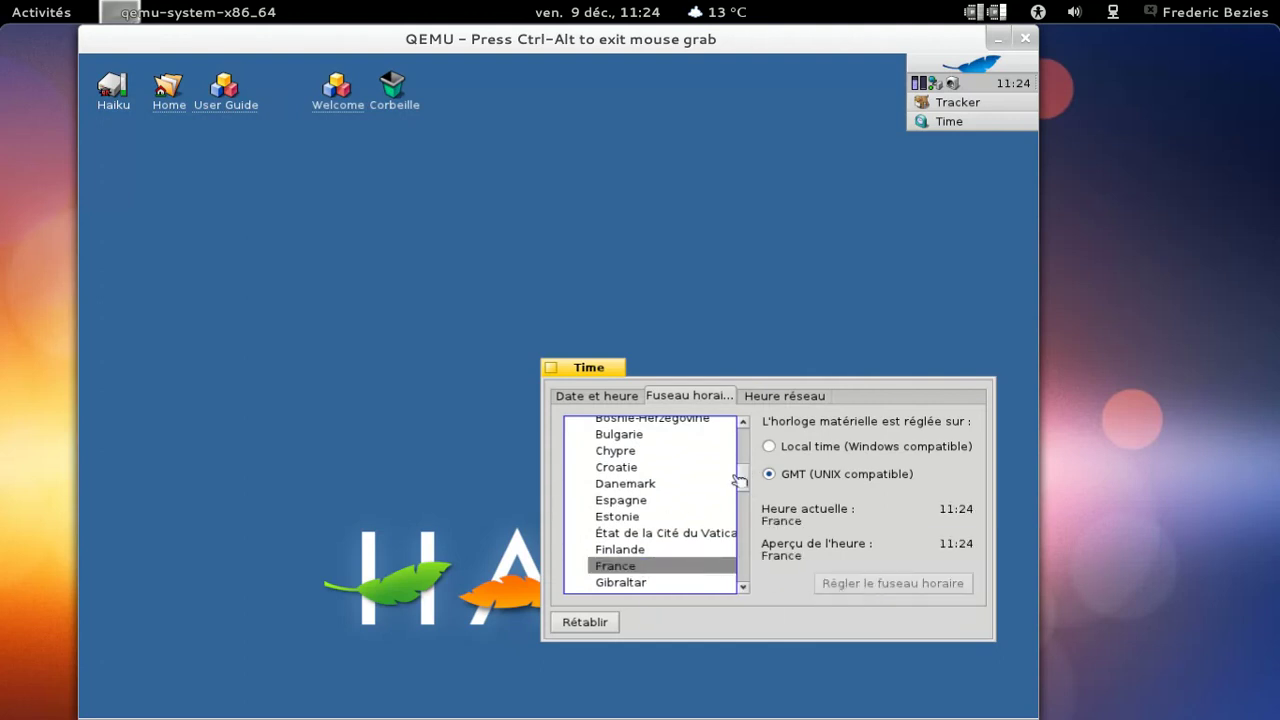
left_click(794, 397)
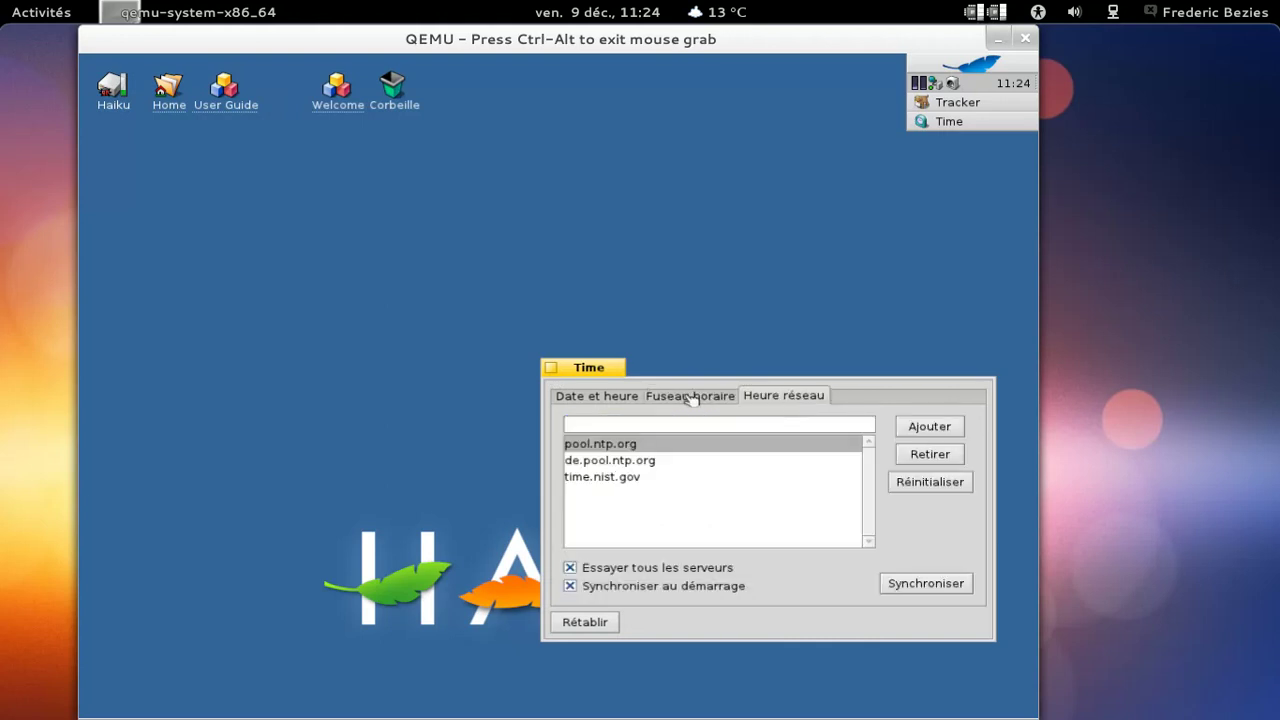
left_click(550, 369)
- View the About this system information, move its window higher on the desktop, and close it
left_click(978, 63)
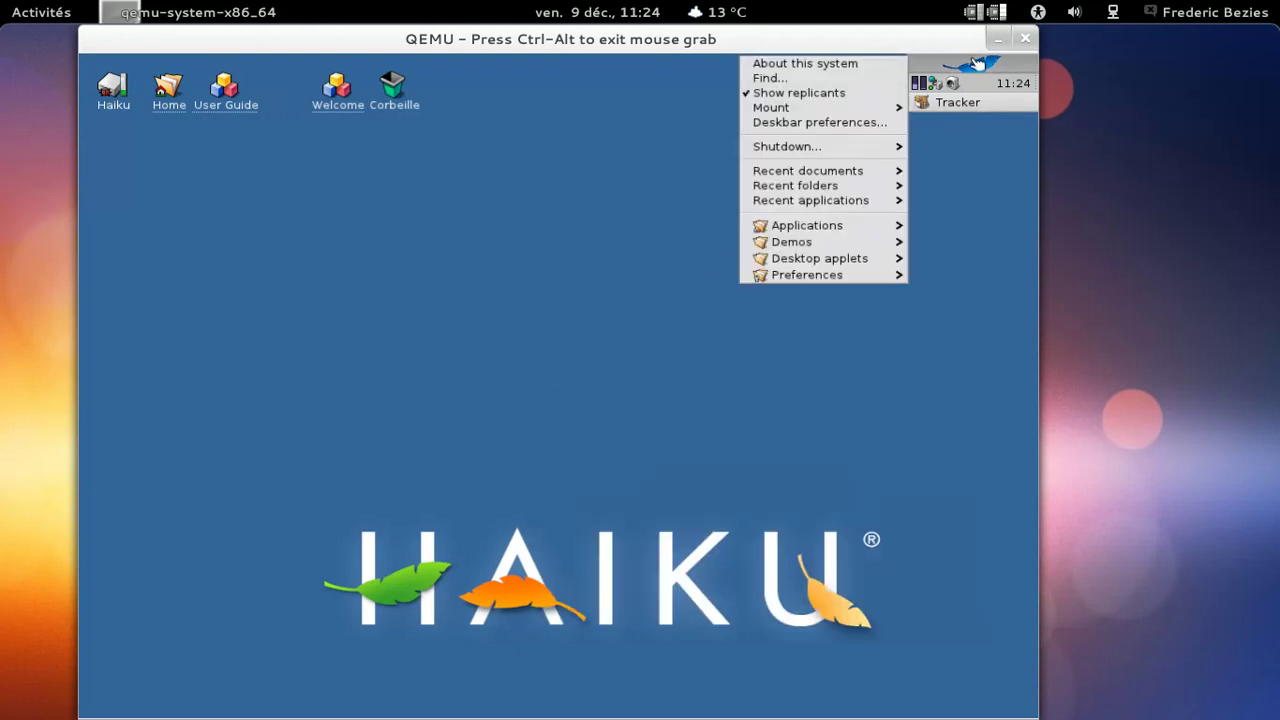
left_click(884, 64)
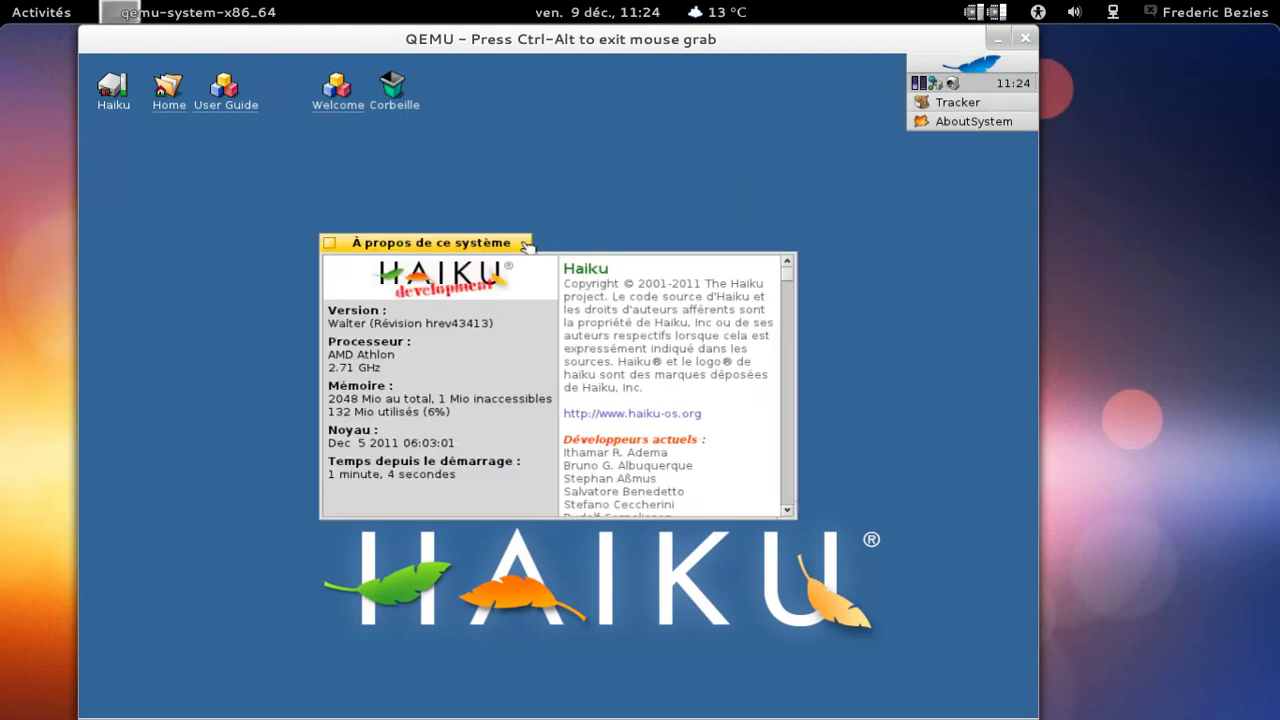
mouse_move(490, 245)
left_mouse_down()
mouse_move(571, 137)
mouse_move(596, 127)
left_mouse_up()
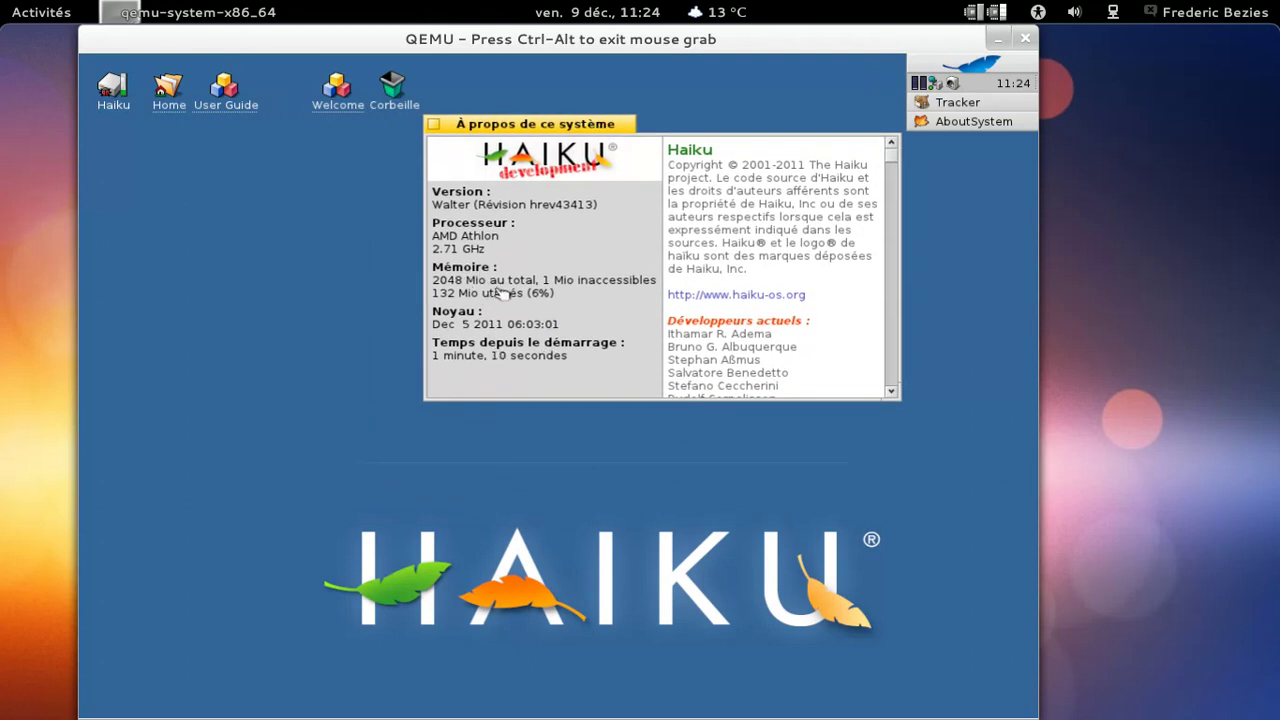
left_click(434, 124)
- Open the Welcome page from the desktop and view the WebPositive browser's About information
left_click(338, 90)
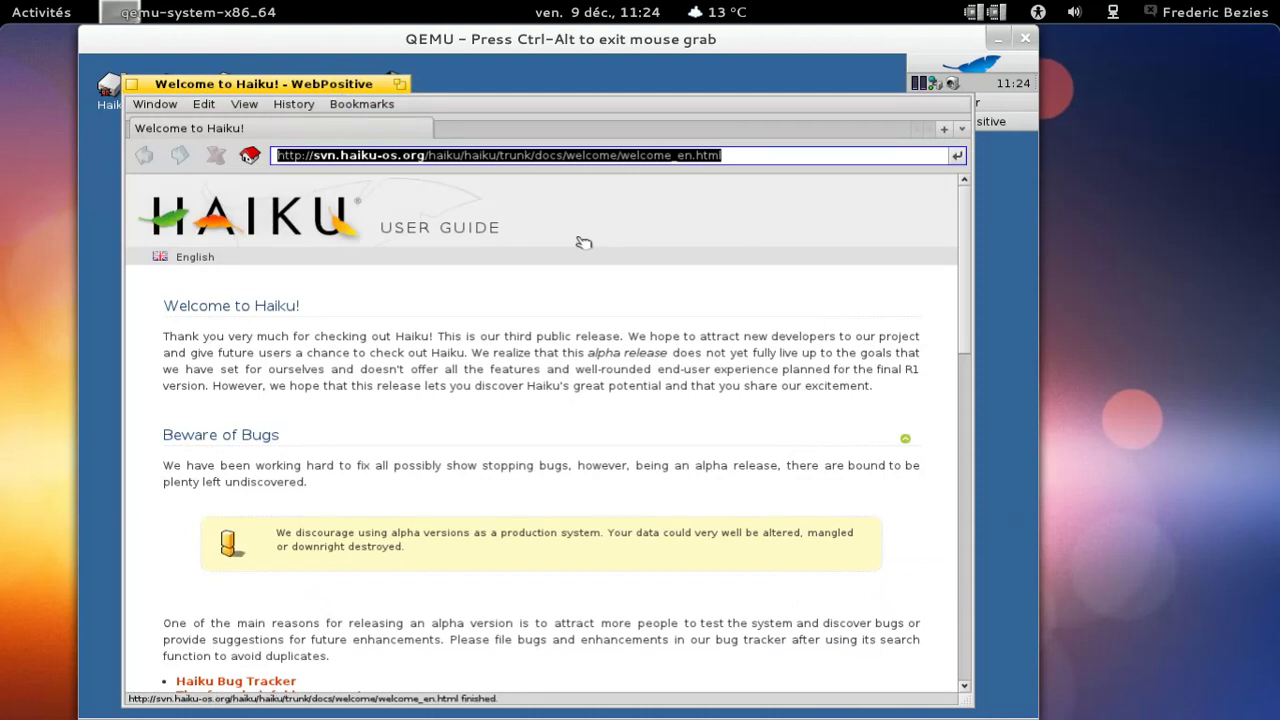
scroll(580, 243, "down", 5)
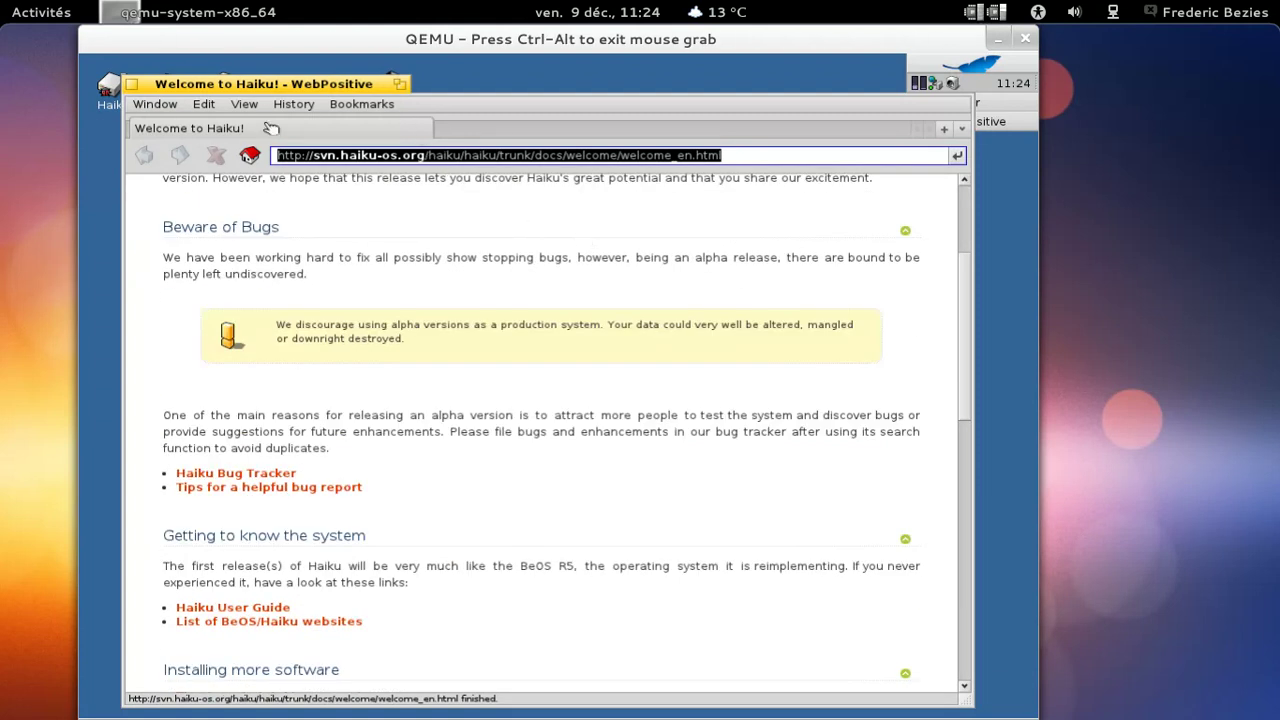
left_click(156, 105)
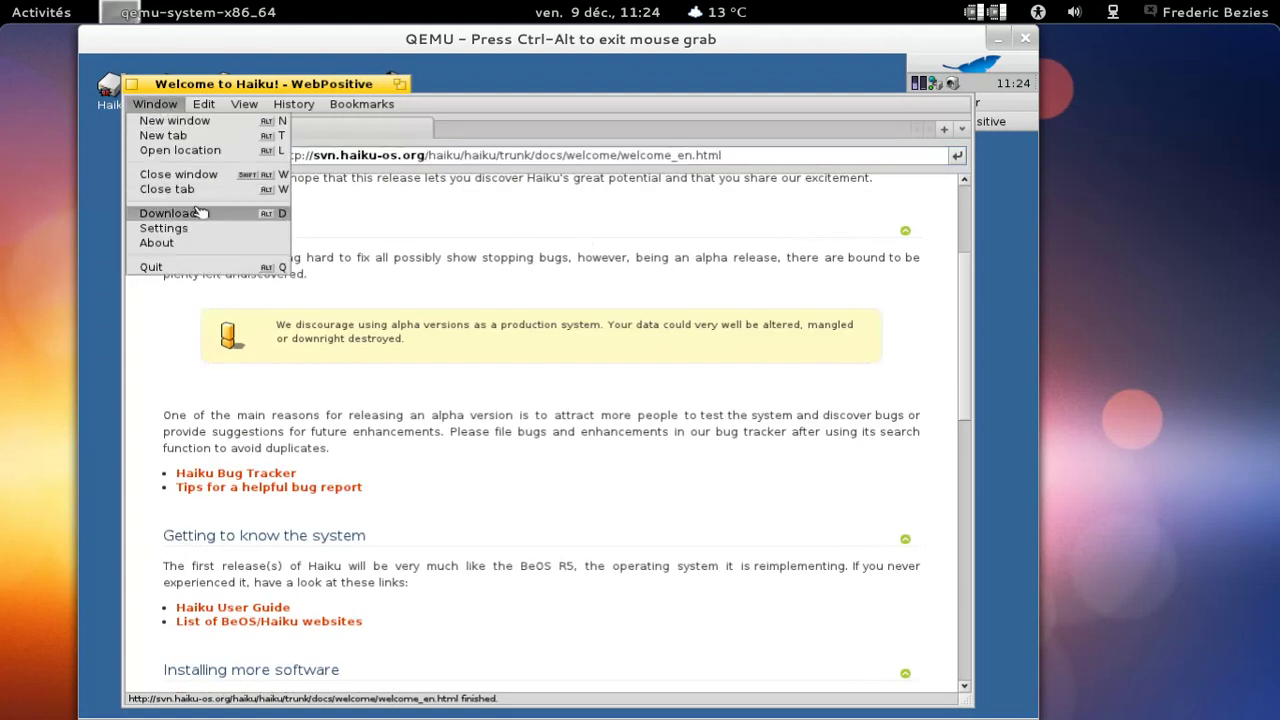
left_click(200, 245)
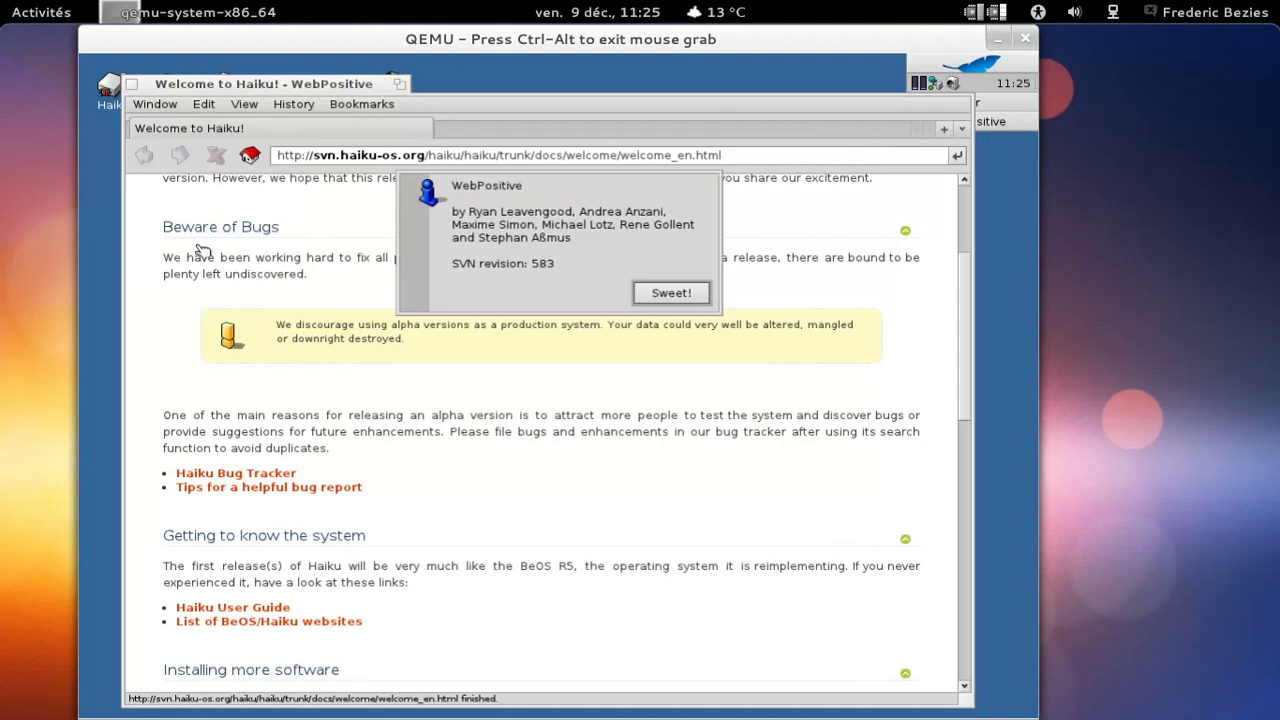
left_click(675, 297)
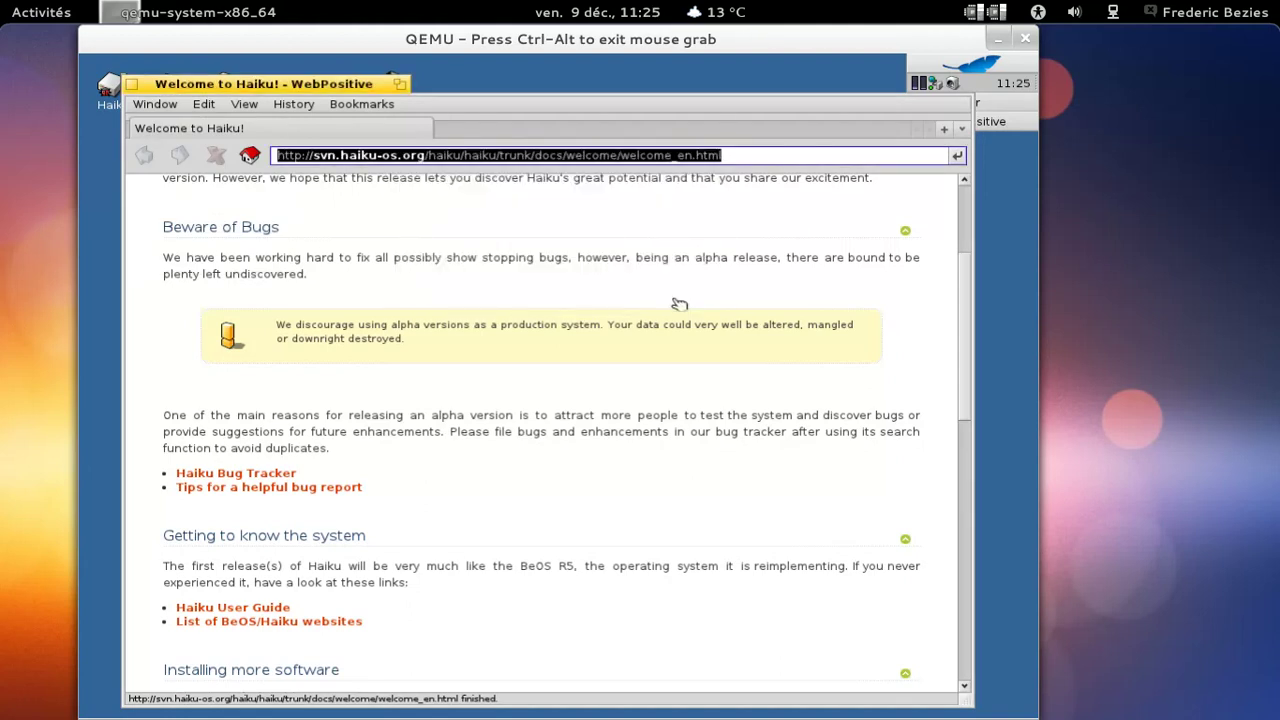
- Read the rest of the Welcome page, from installing more software to the Getting in contact section
scroll(666, 292, "down", 6)
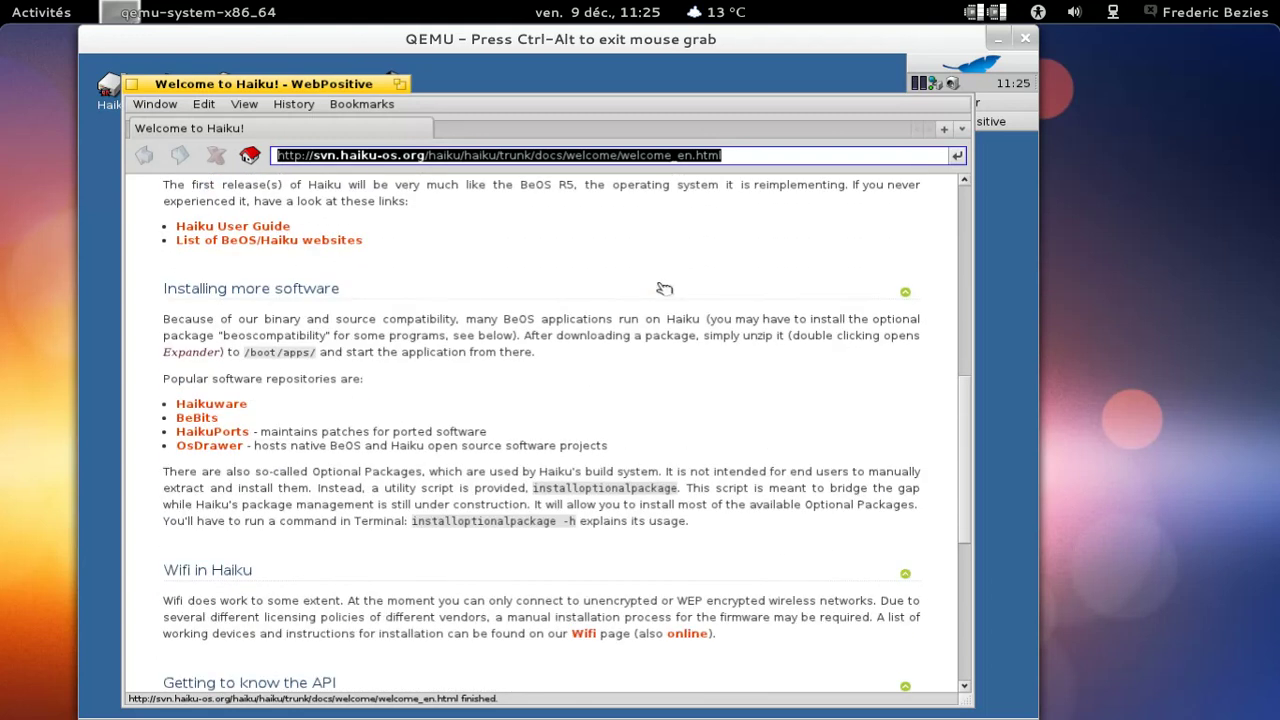
scroll(665, 289, "down", 2)
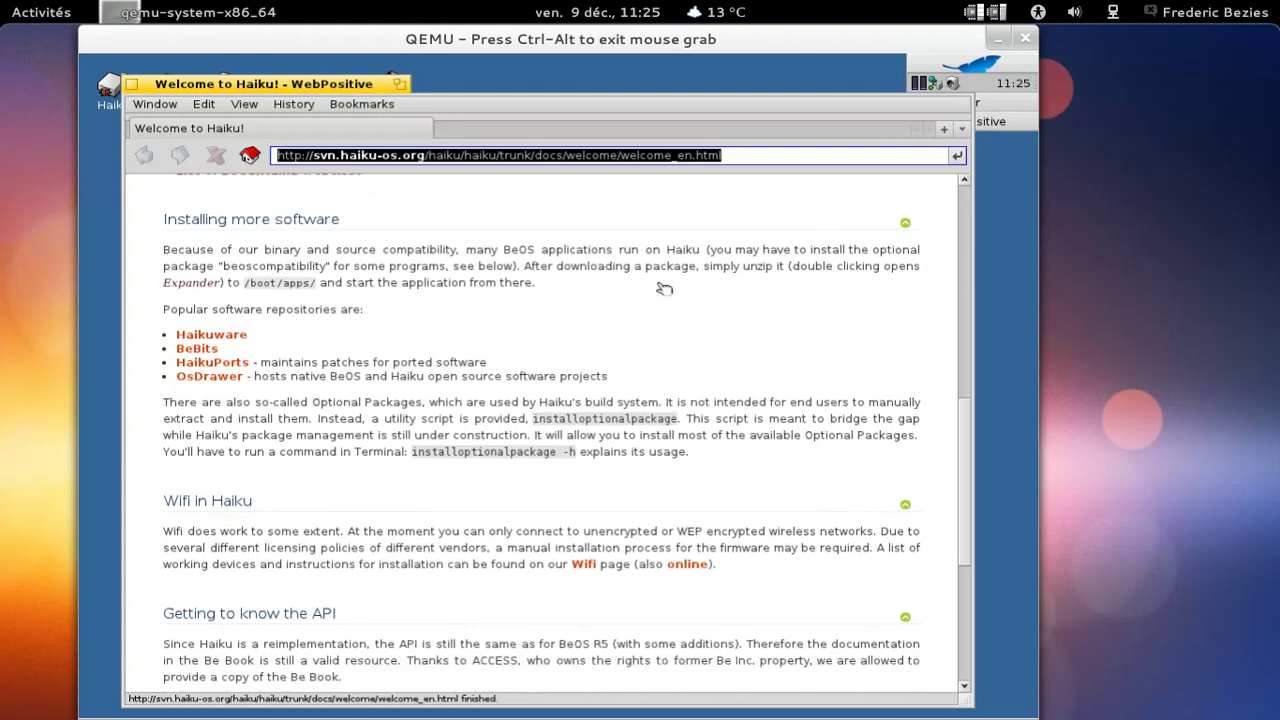
scroll(665, 289, "up", 3)
scroll(665, 289, "down", 7)
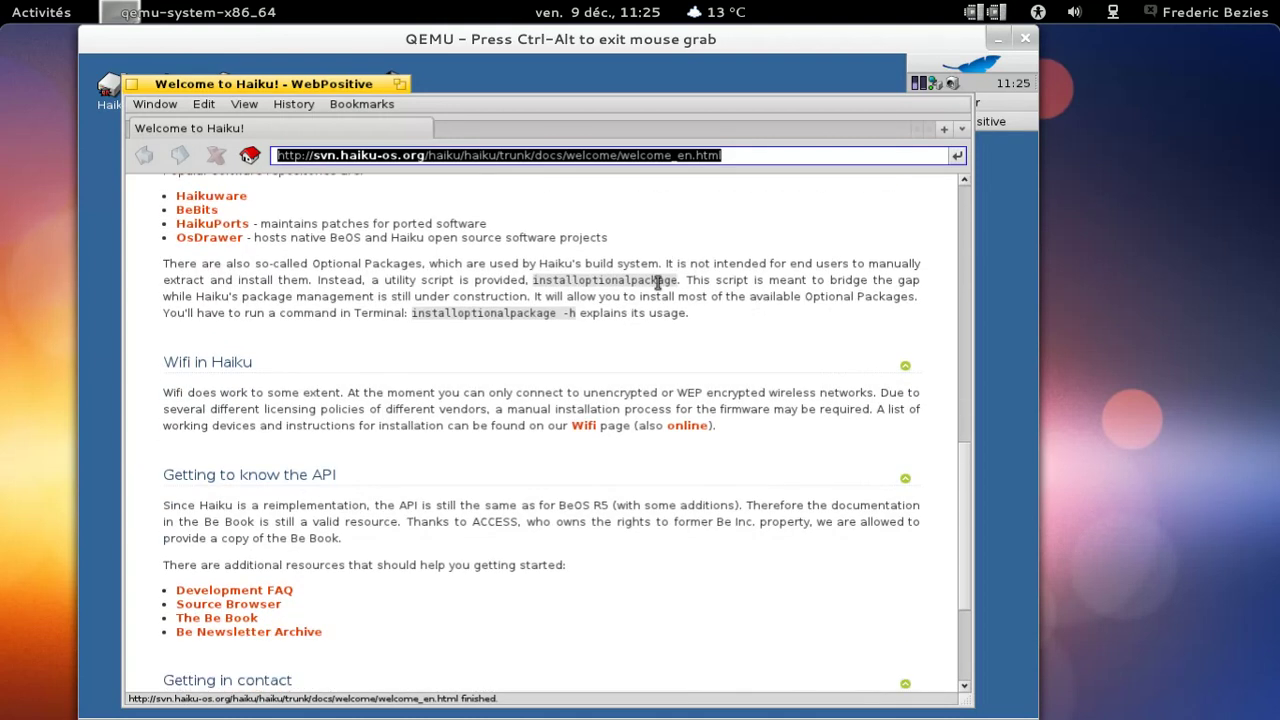
scroll(658, 282, "down", 2)
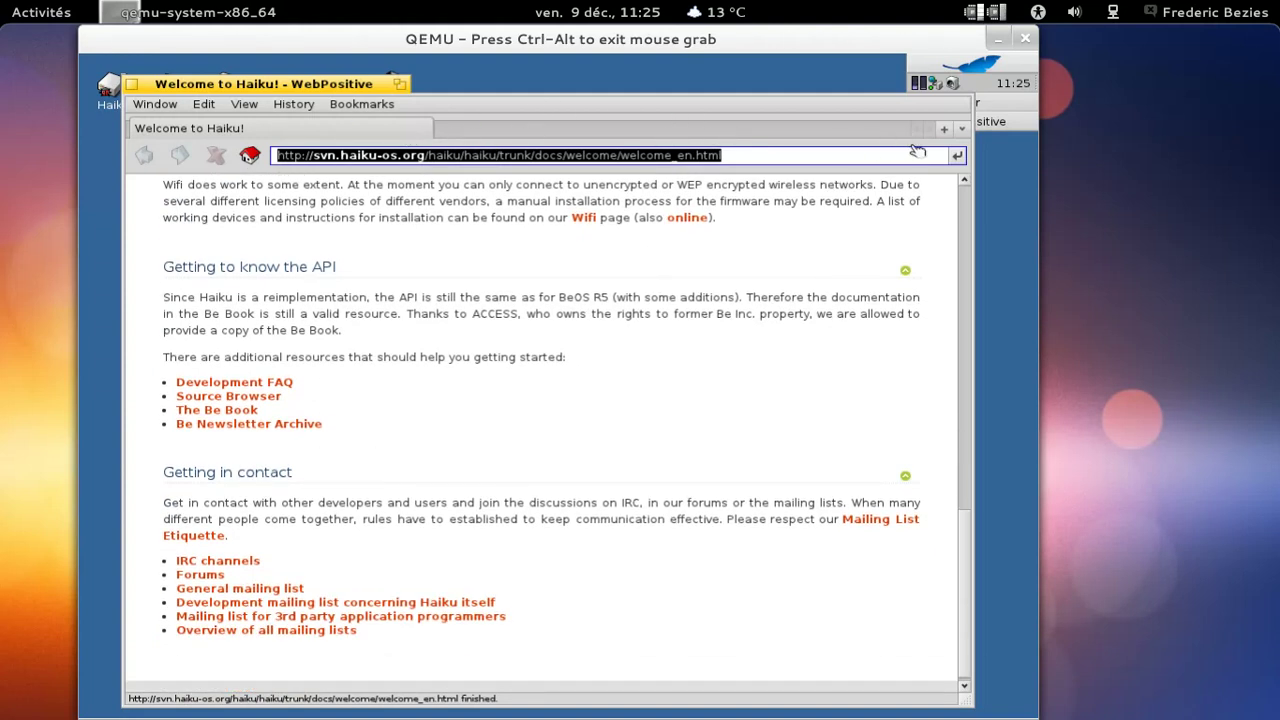
- Run the HTML5 test at html5test.com in a new browser tab and view the other browsers' scores
left_click(943, 129)
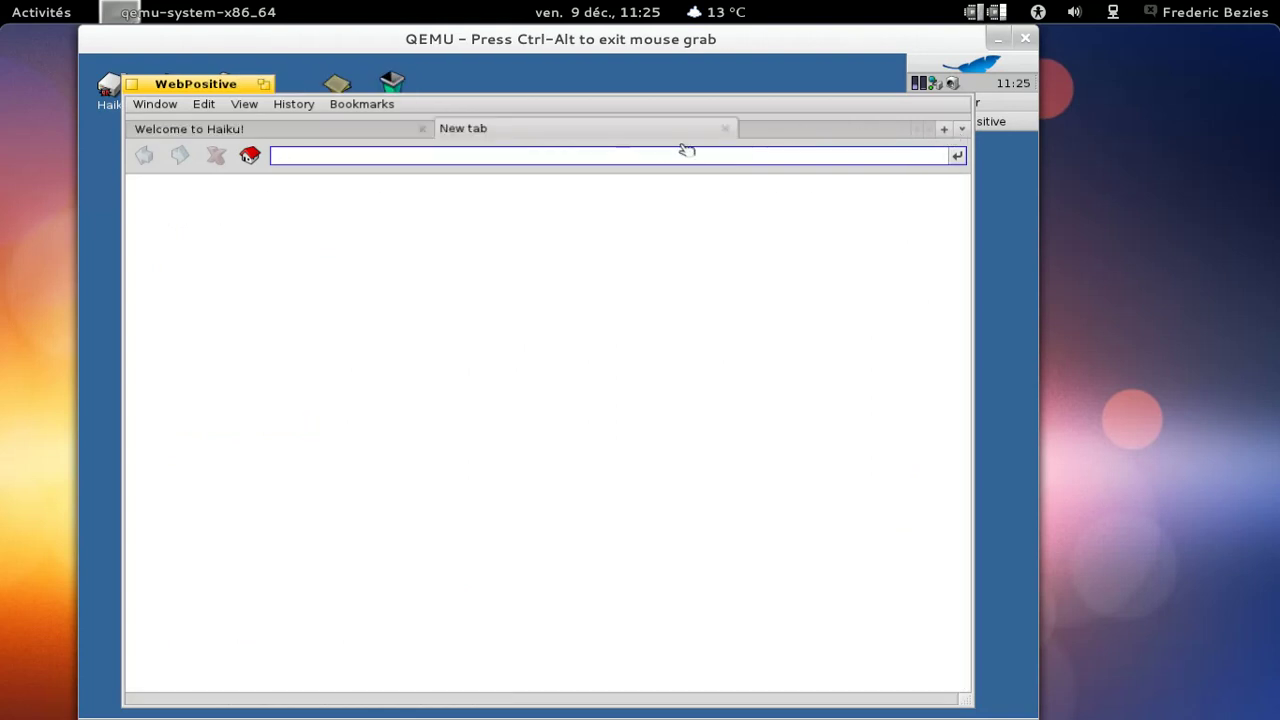
type("html")
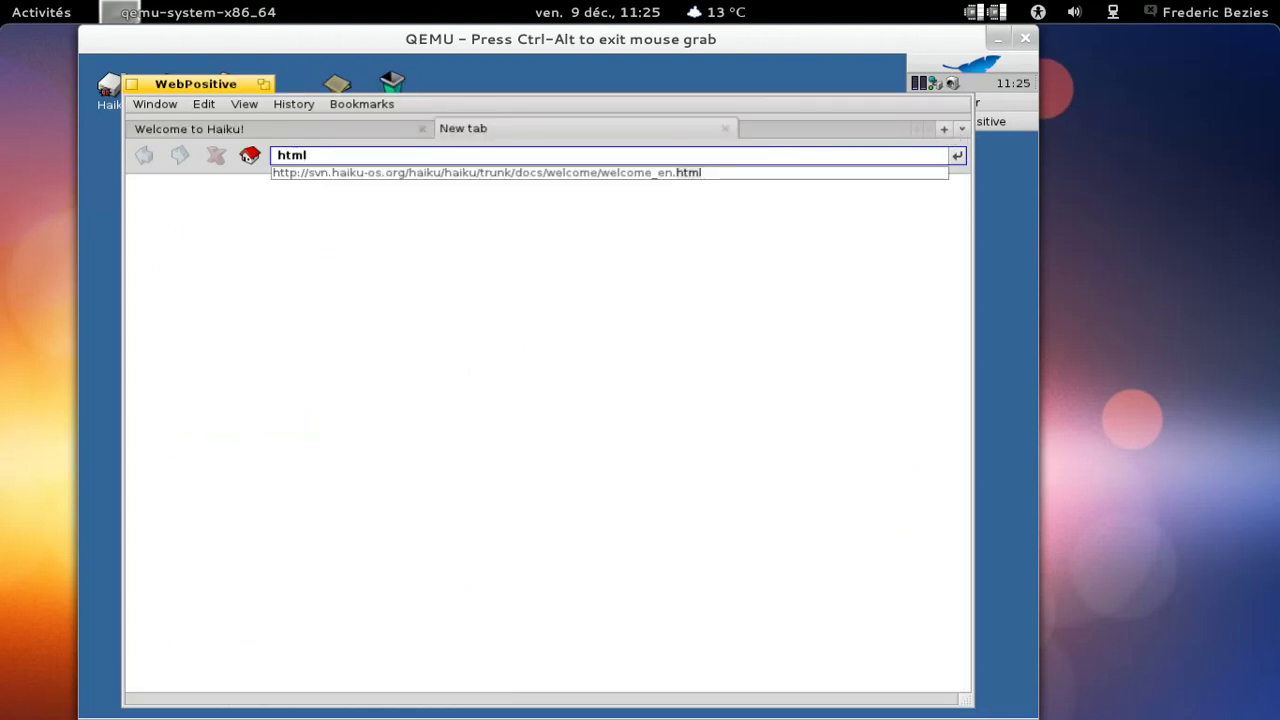
type("5test.com")
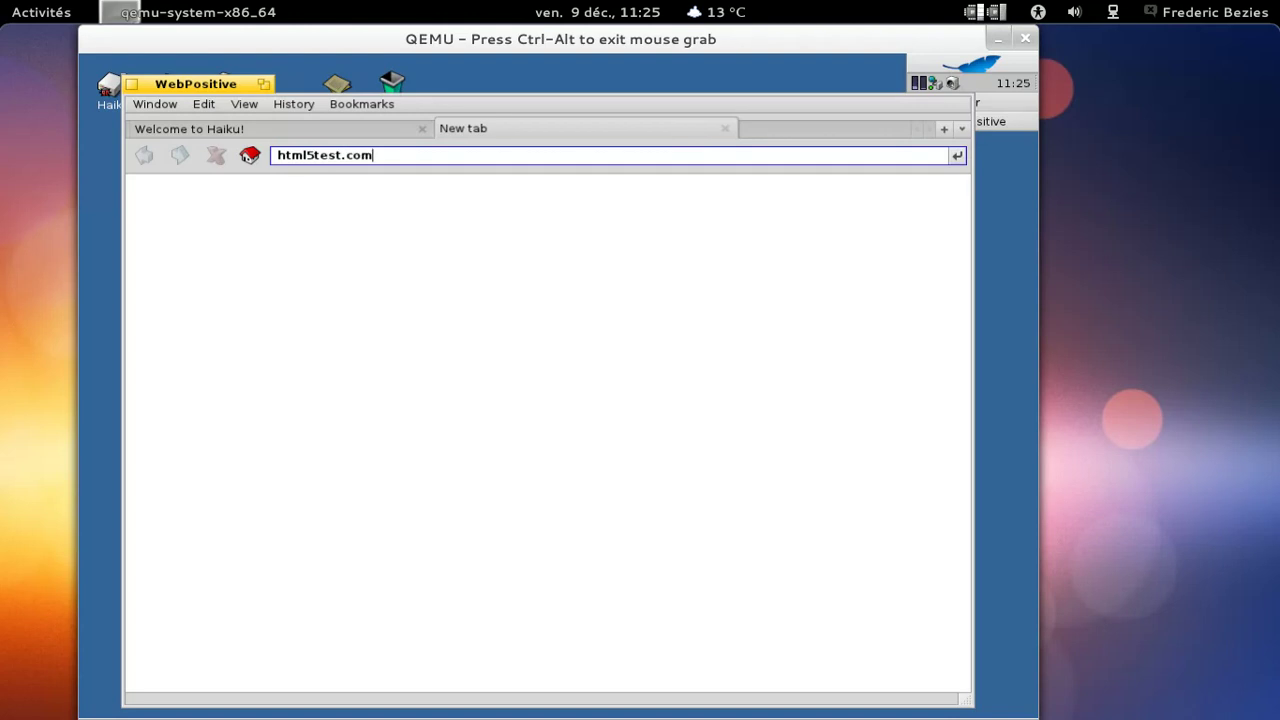
key("Return")
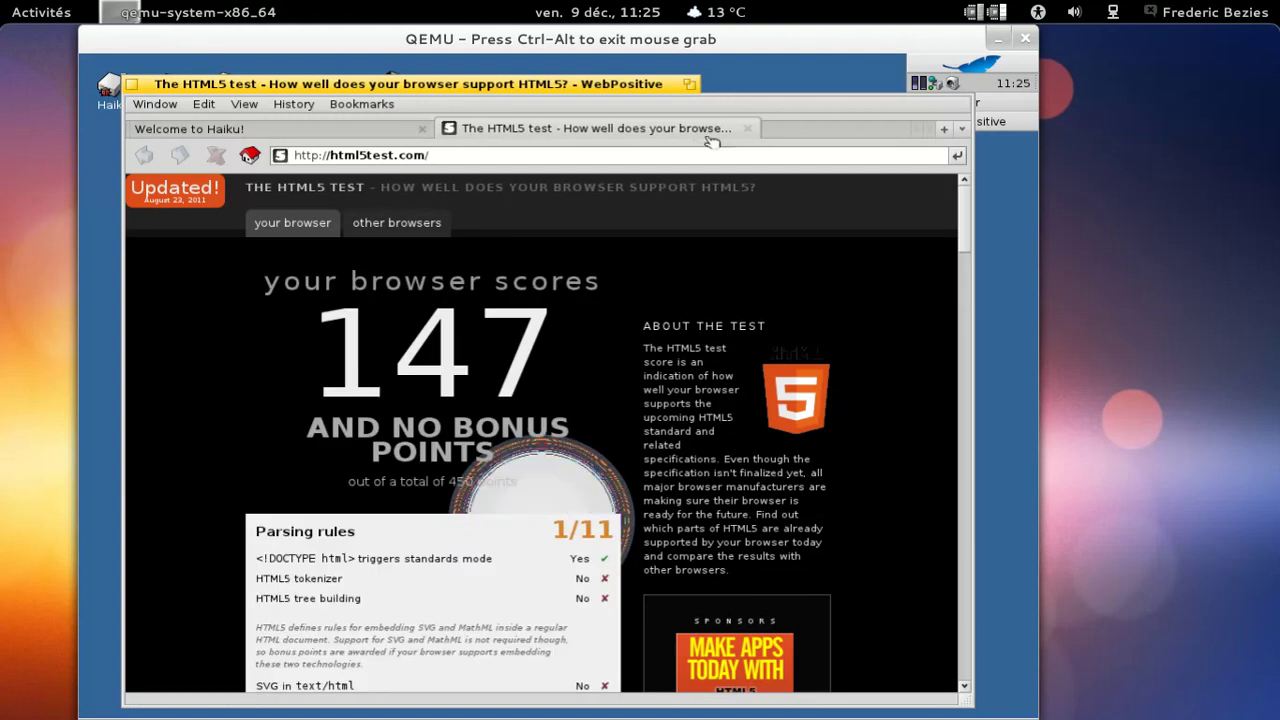
left_click(432, 224)
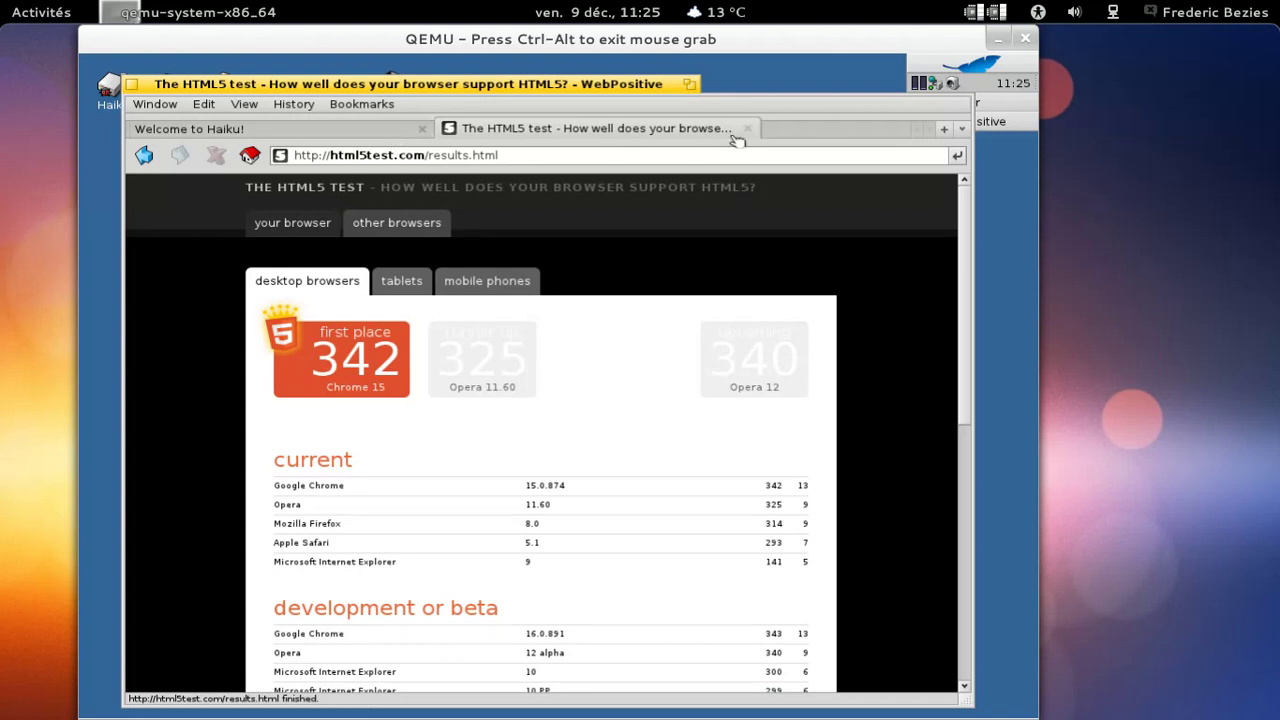
- Run the Acid3 test at acid3.acidtests.org in the same tab and reload it
left_click(650, 154)
type("acid3.a")
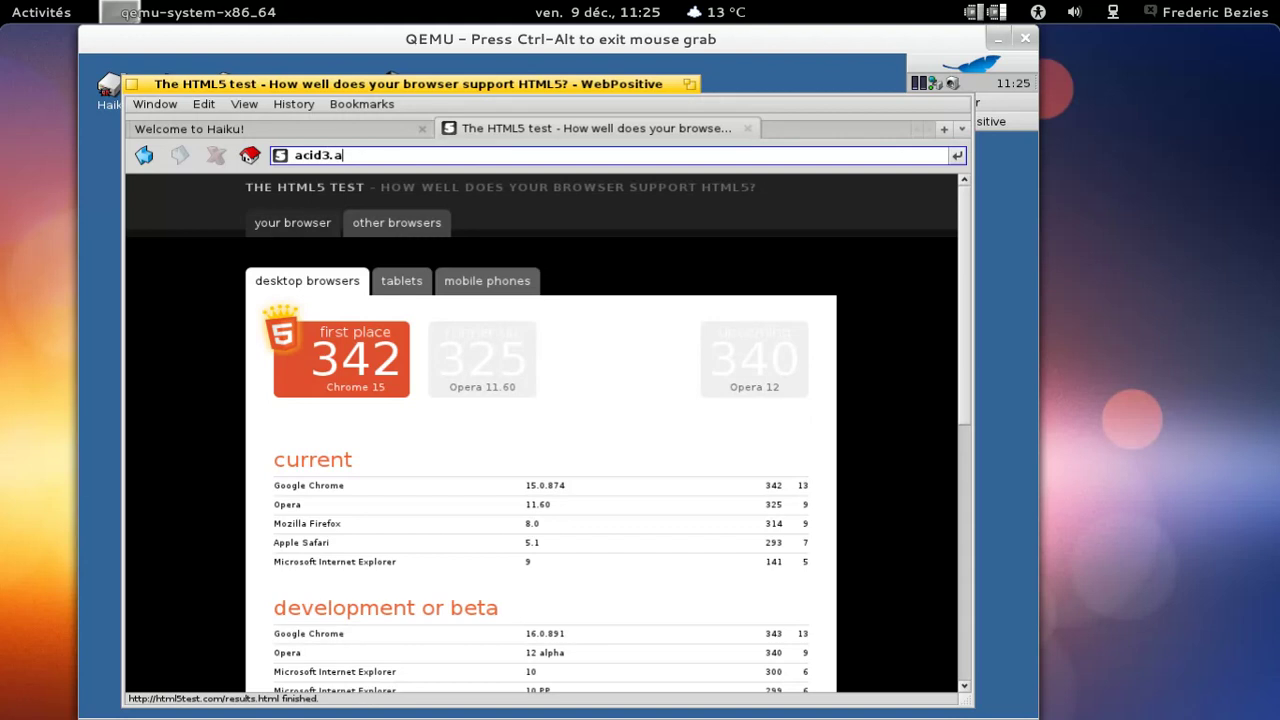
type("cidtests.org")
key("Return")
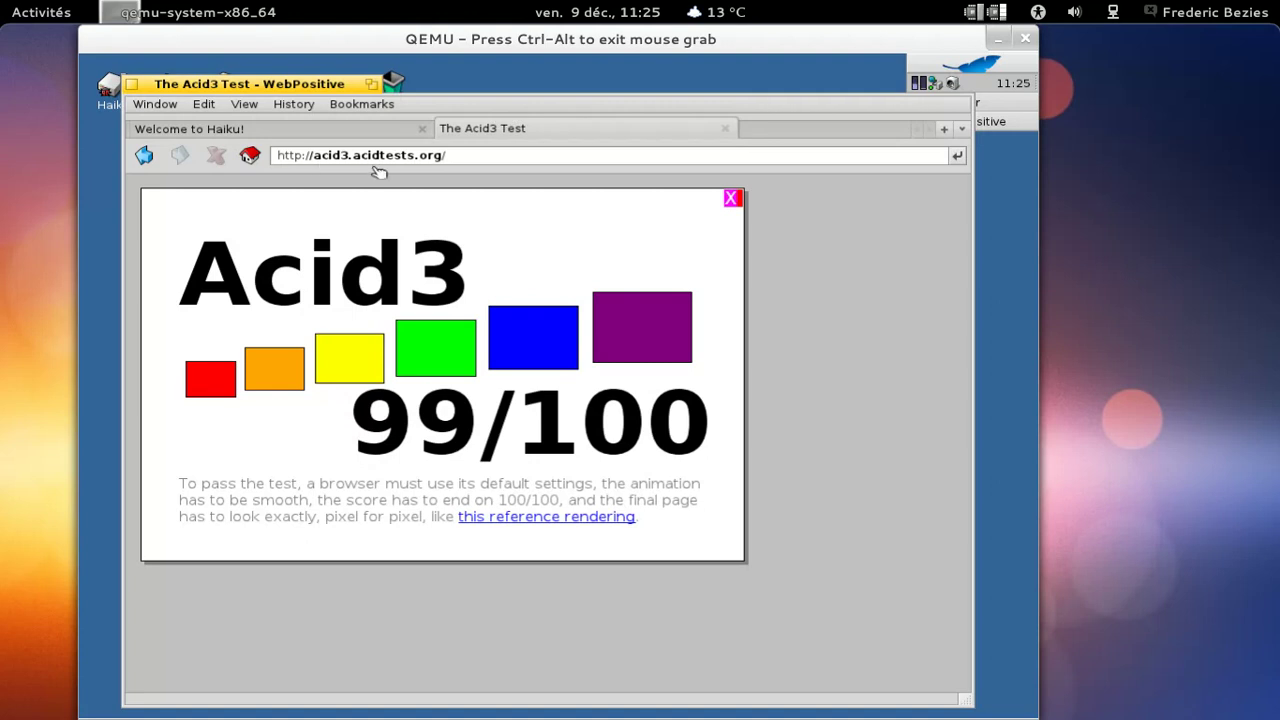
left_click(530, 157)
key("Return")
- Try to open the about: page in a new tab, and close that tab
left_click(941, 132)
type("aboput:")
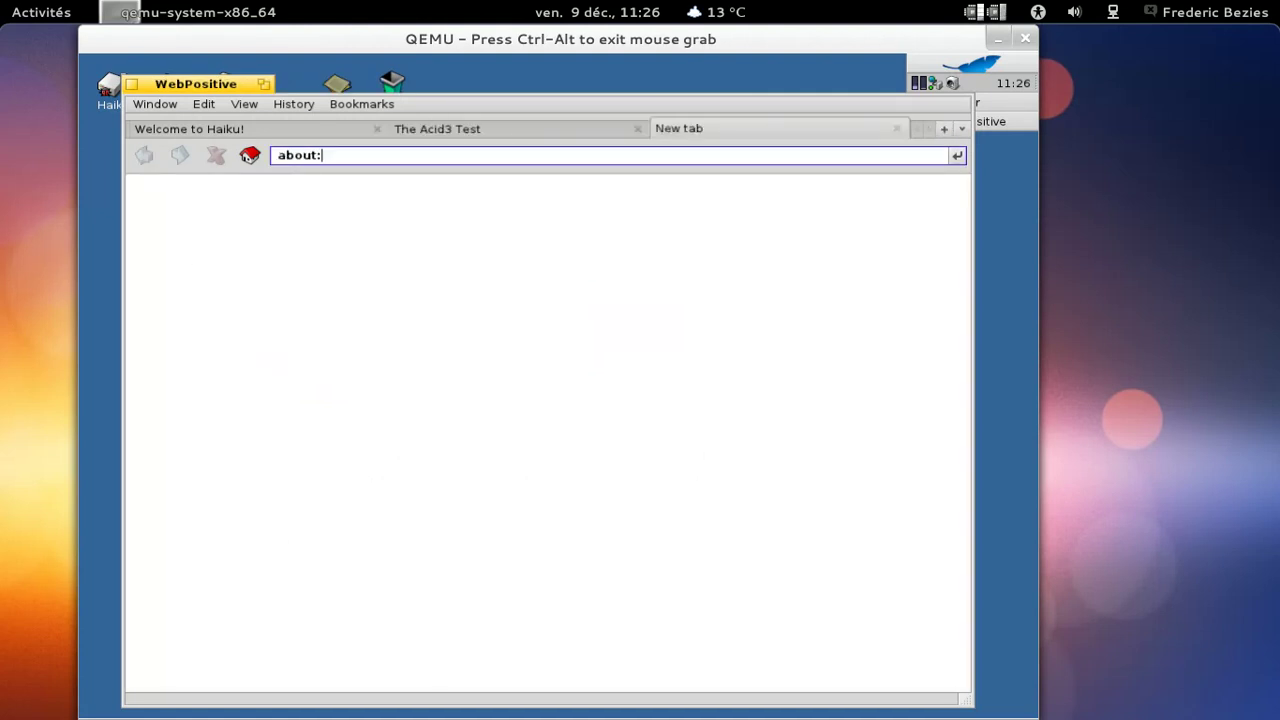
key("Return")
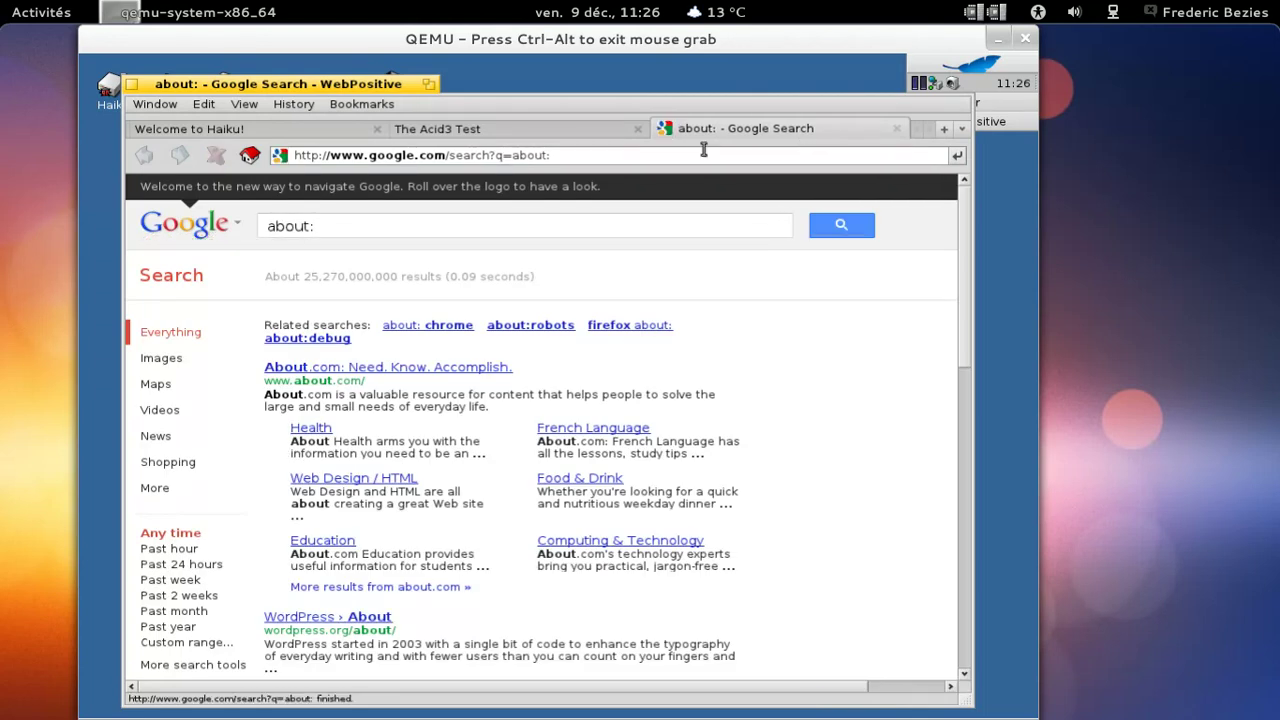
left_click(898, 132)
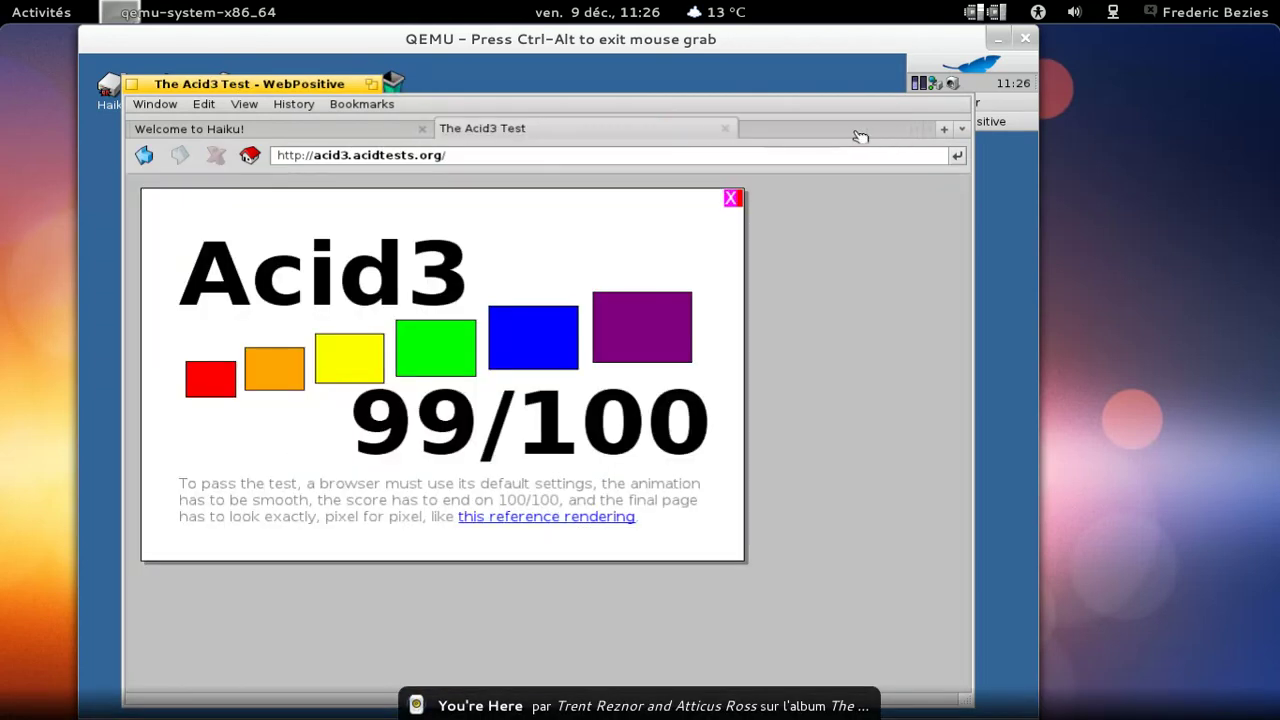
- Close the Acid3 test tab and the WebPositive window
left_click(727, 131)
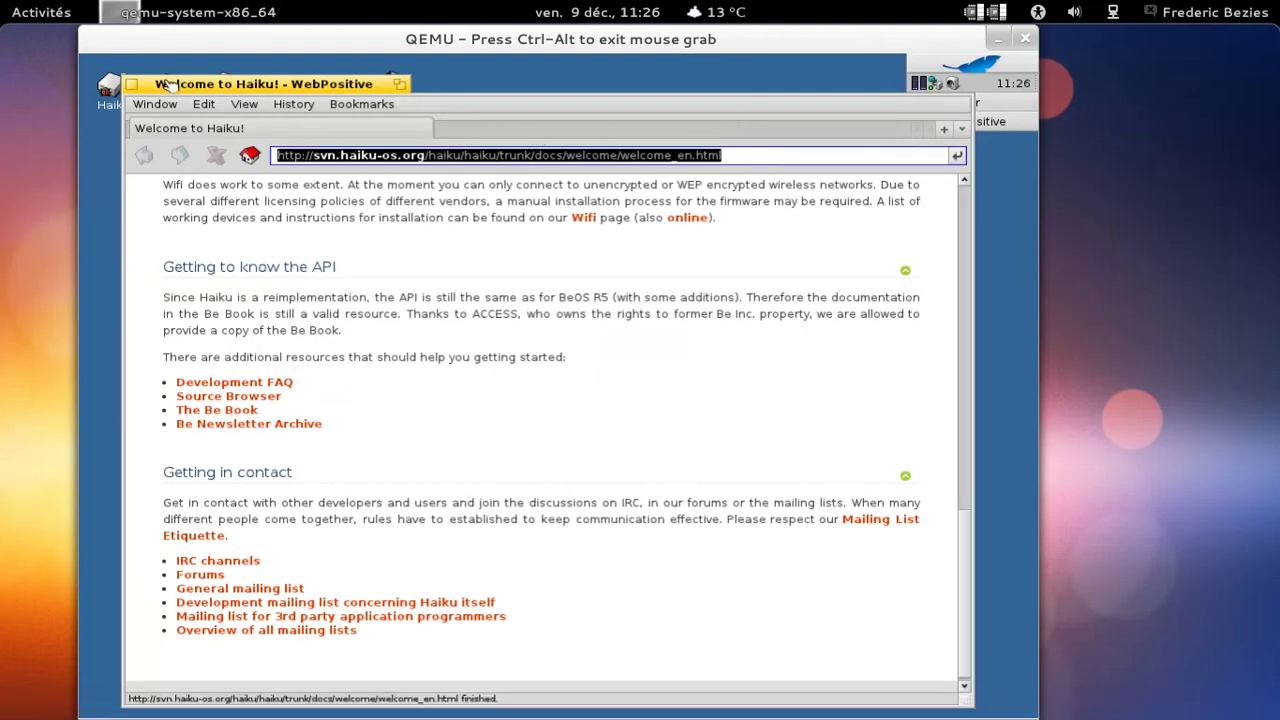
left_click(131, 85)
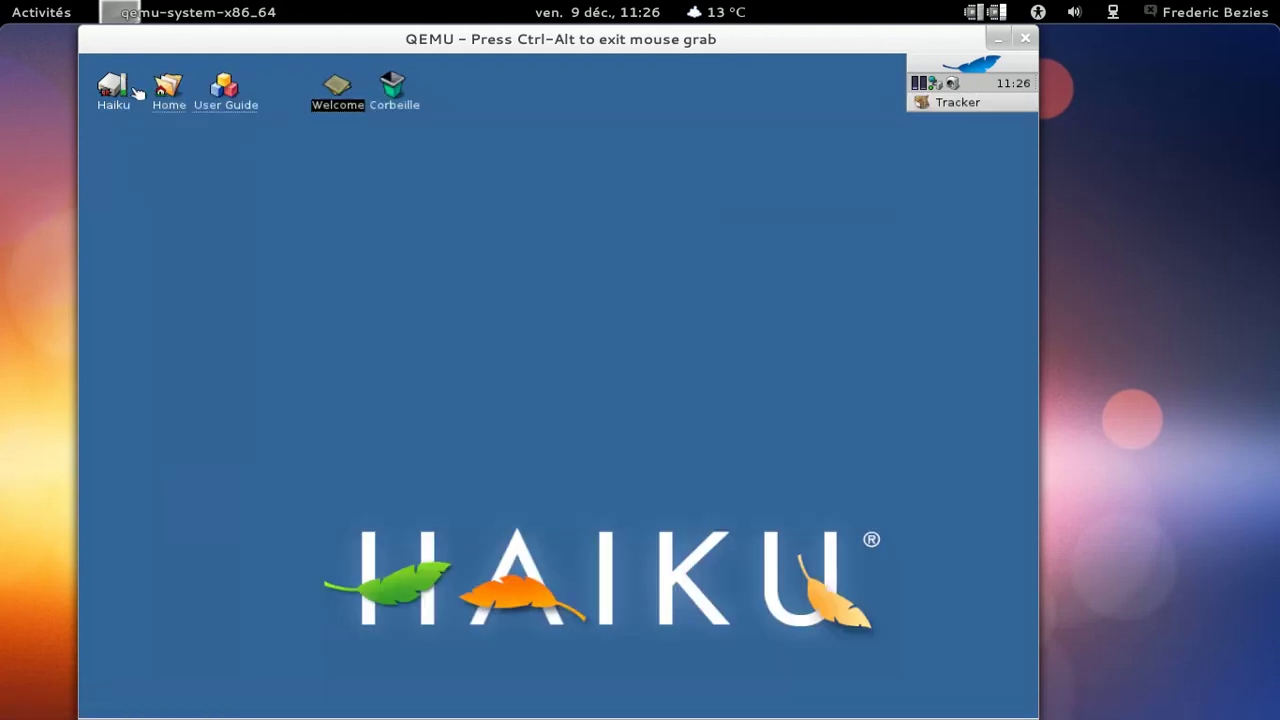
- Open the User Guide from the desktop, look through its table of contents, and close the browser window
left_click(250, 110)
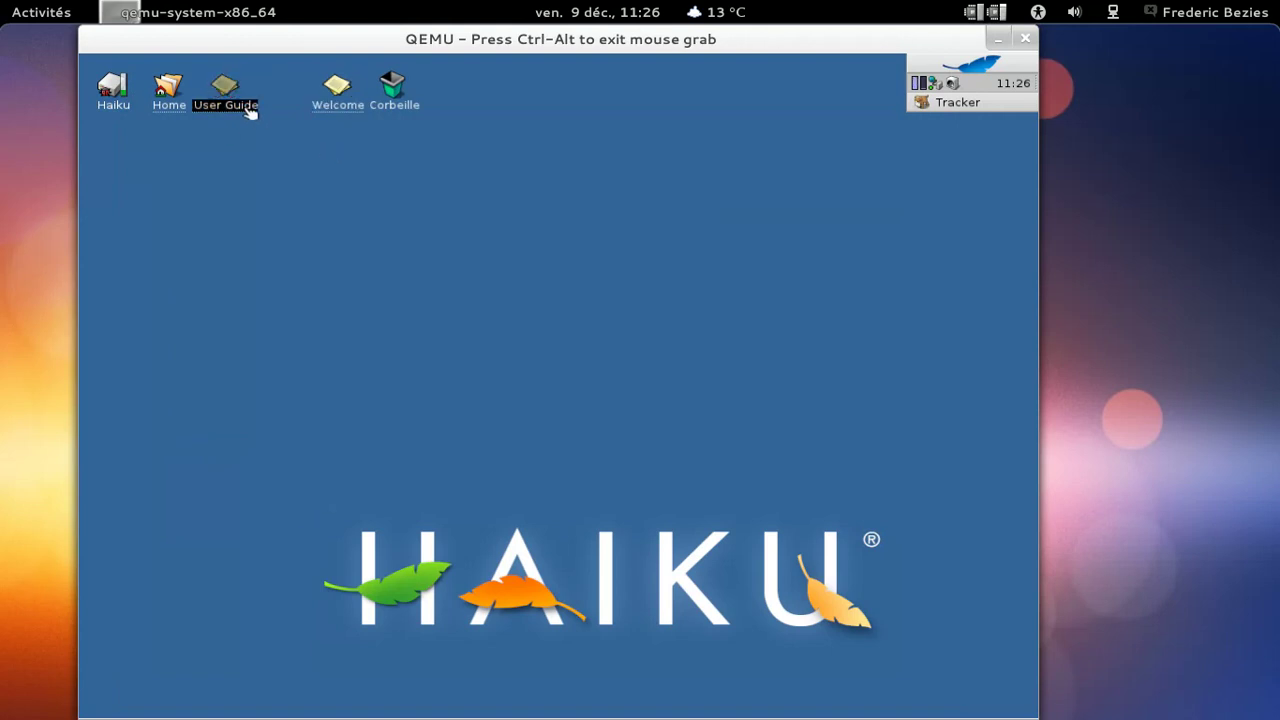
double_click(250, 110)
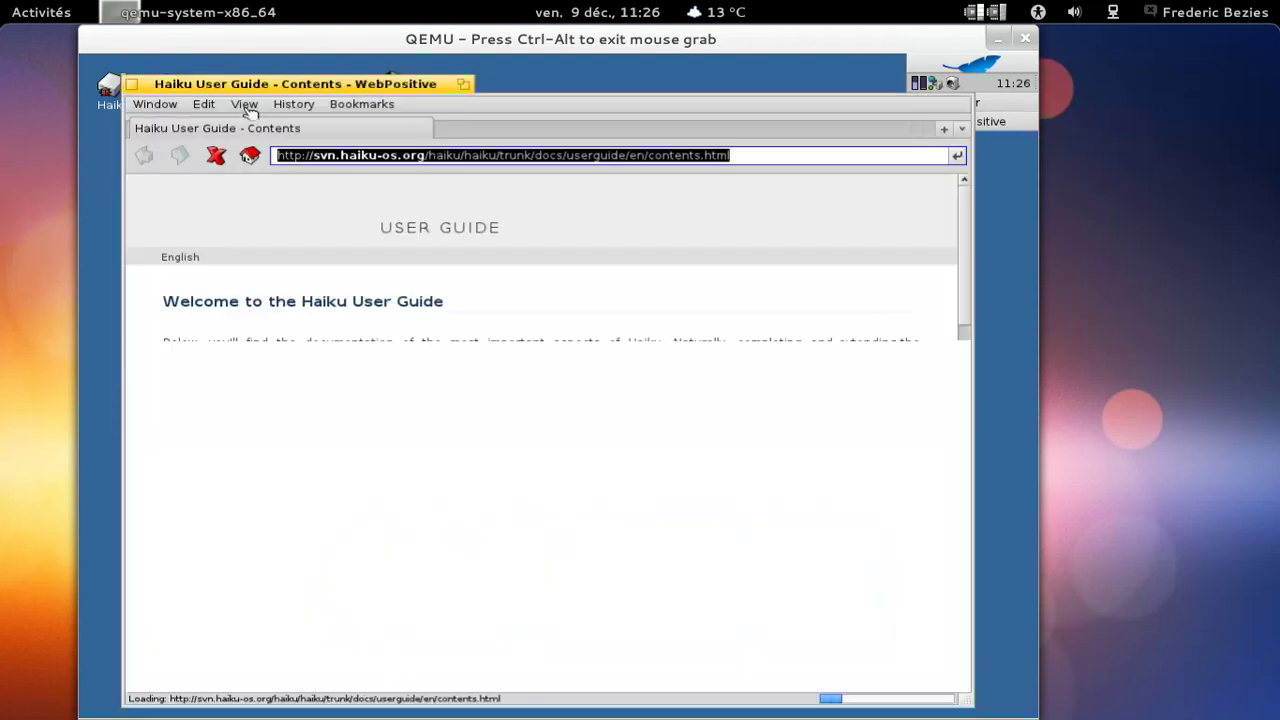
scroll(618, 347, "down", 5)
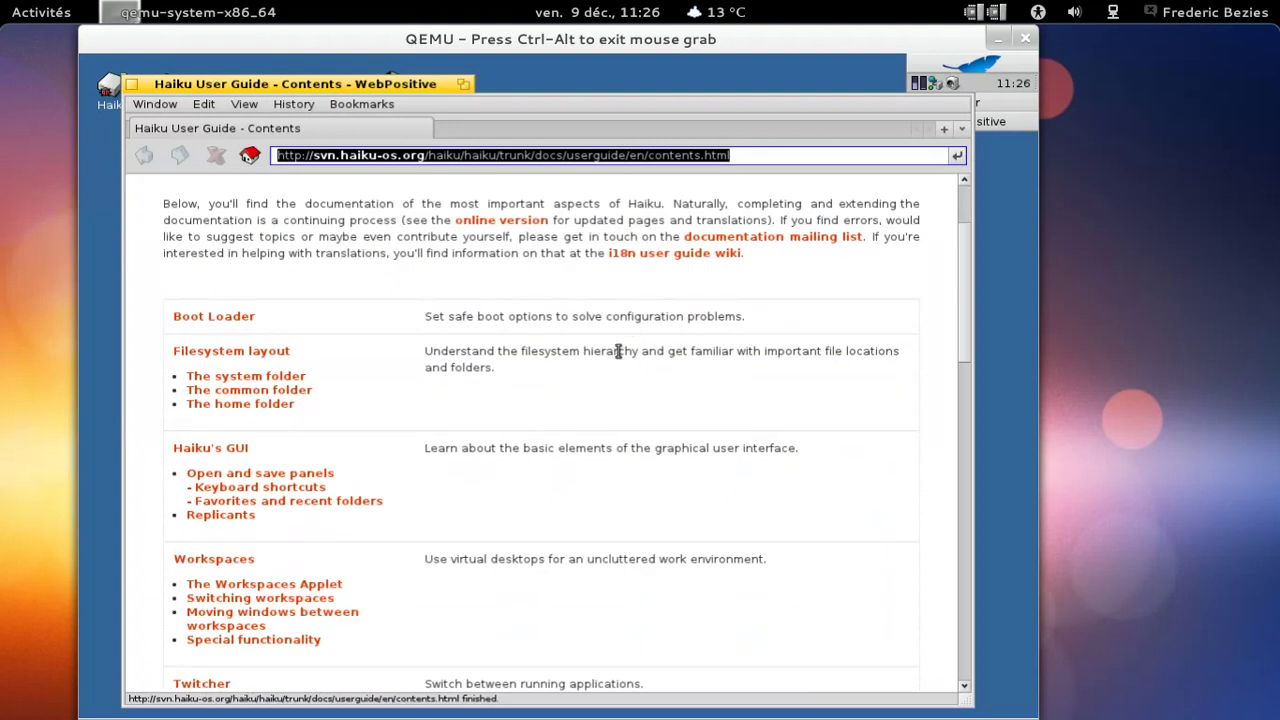
scroll(618, 347, "down", 3)
scroll(622, 354, "down", 8)
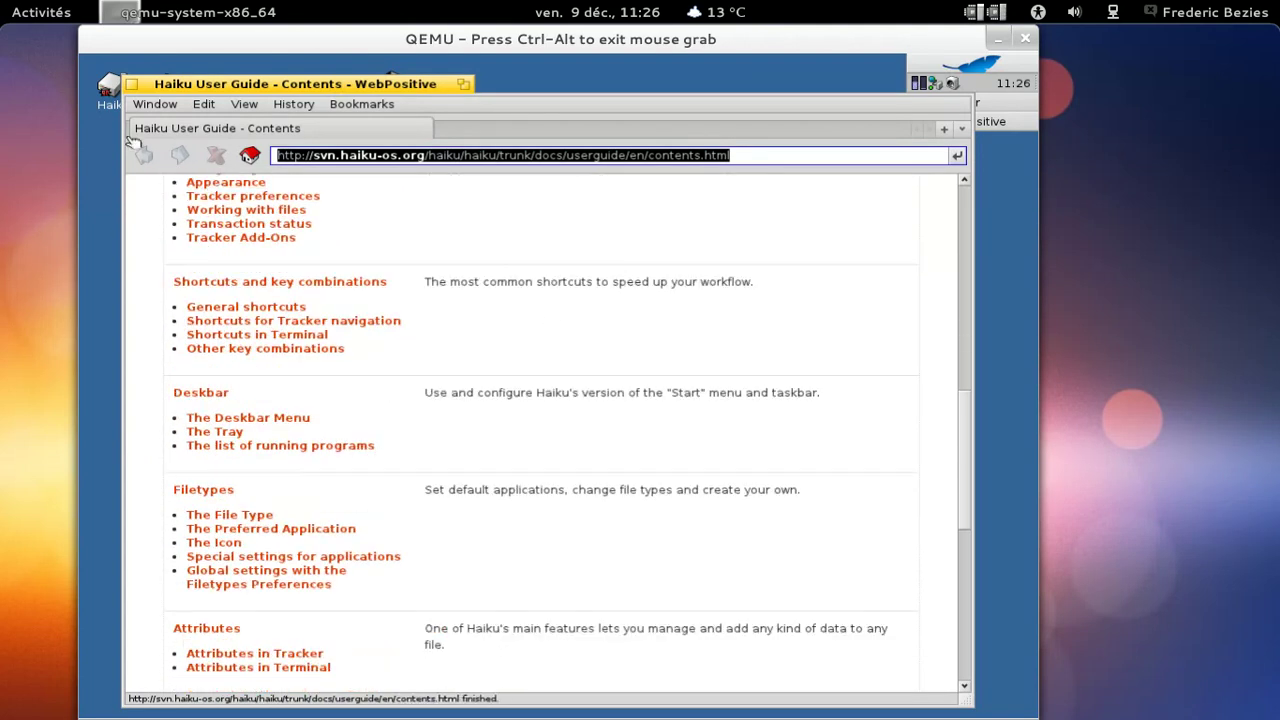
left_click(136, 84)
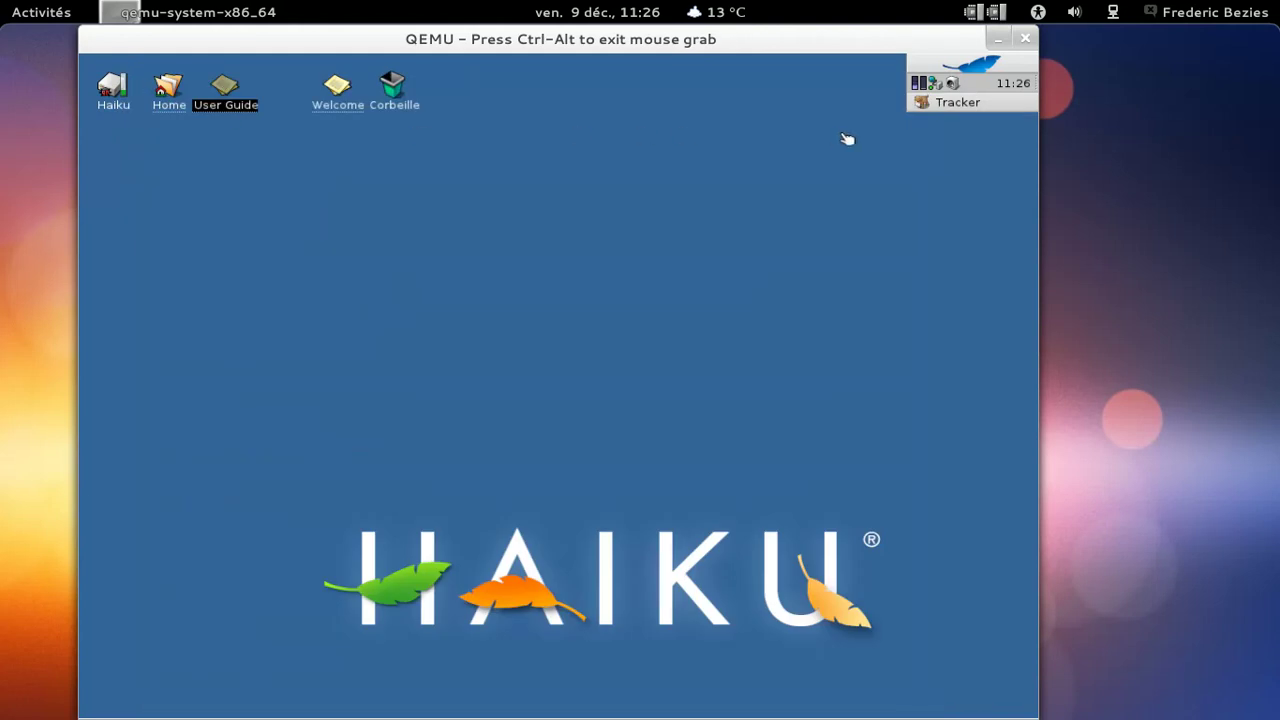
- Launch the StyledEdit text editor and move its empty document window away from the desktop's upper-left corner
left_click(983, 74)
mouse_move(847, 229)
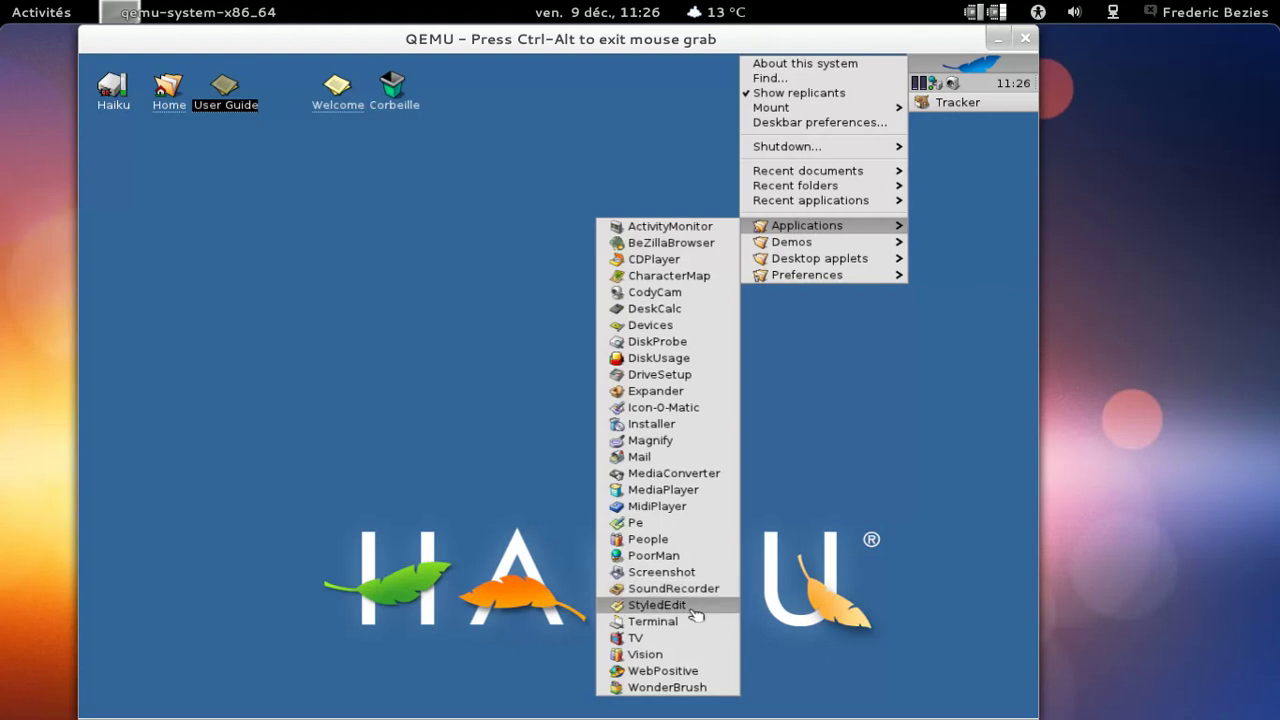
left_click(657, 605)
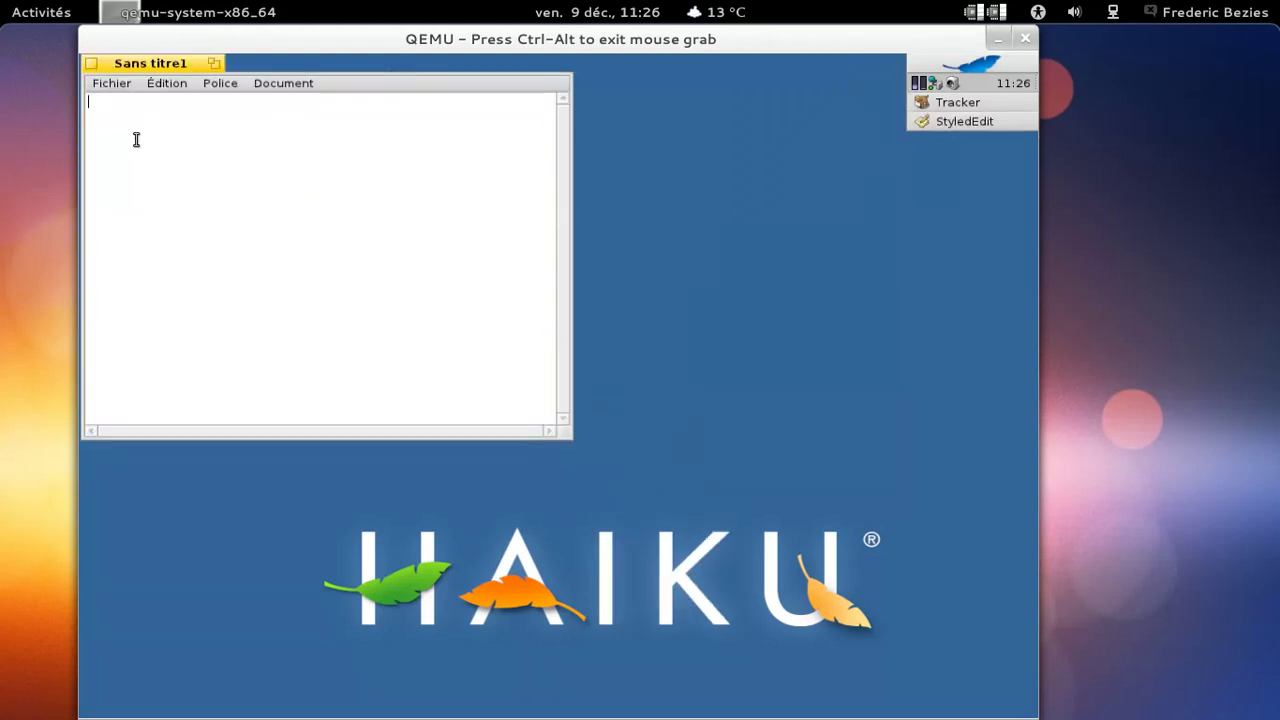
left_click(122, 84)
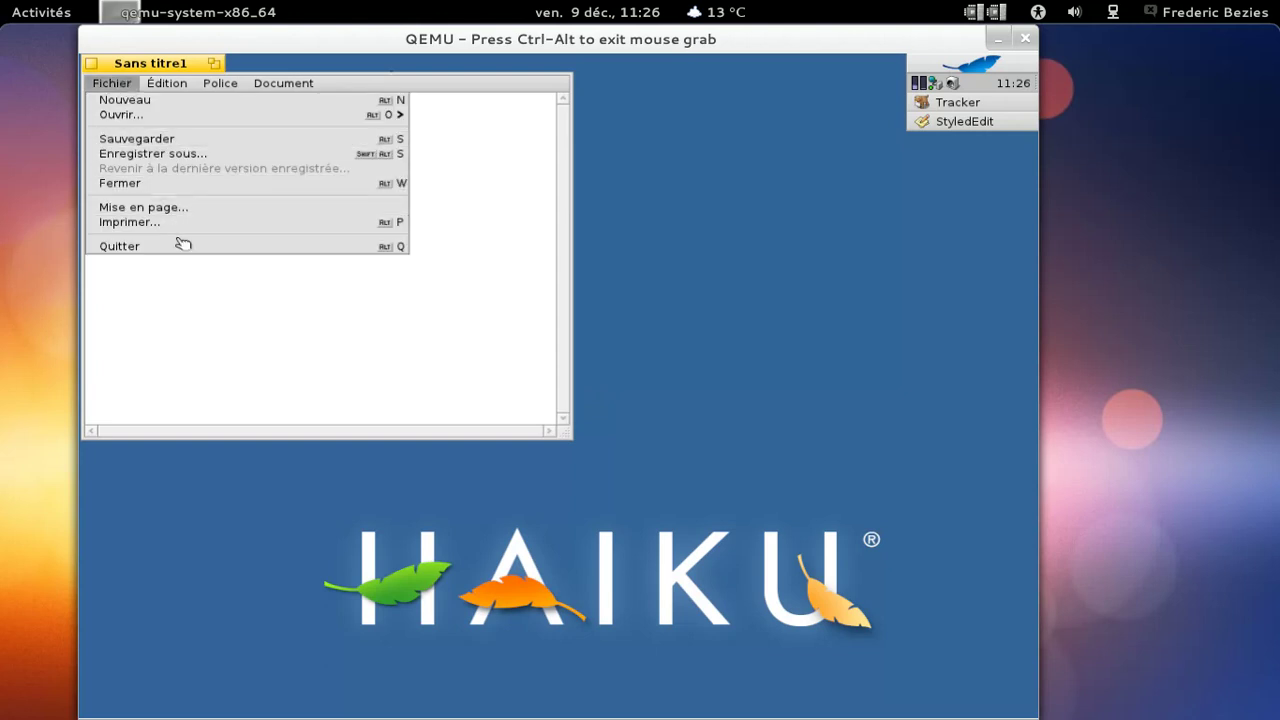
left_click(341, 267)
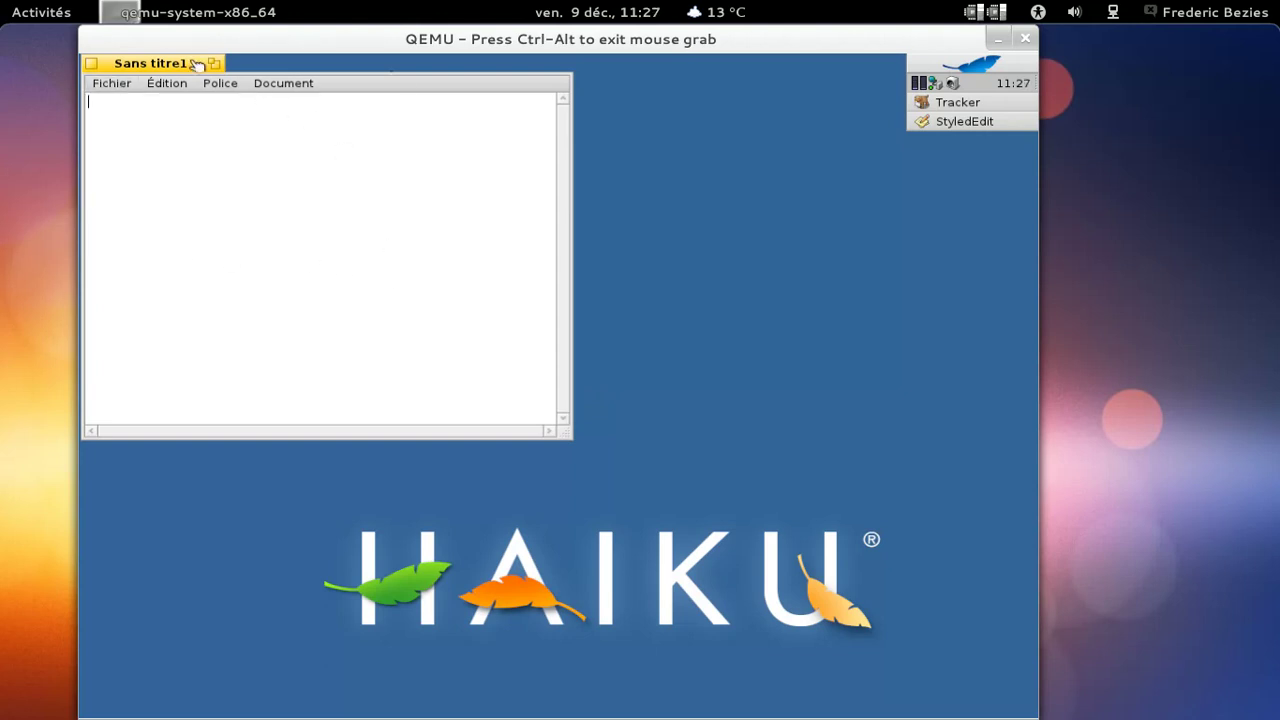
left_click_drag(196, 64, 356, 80)
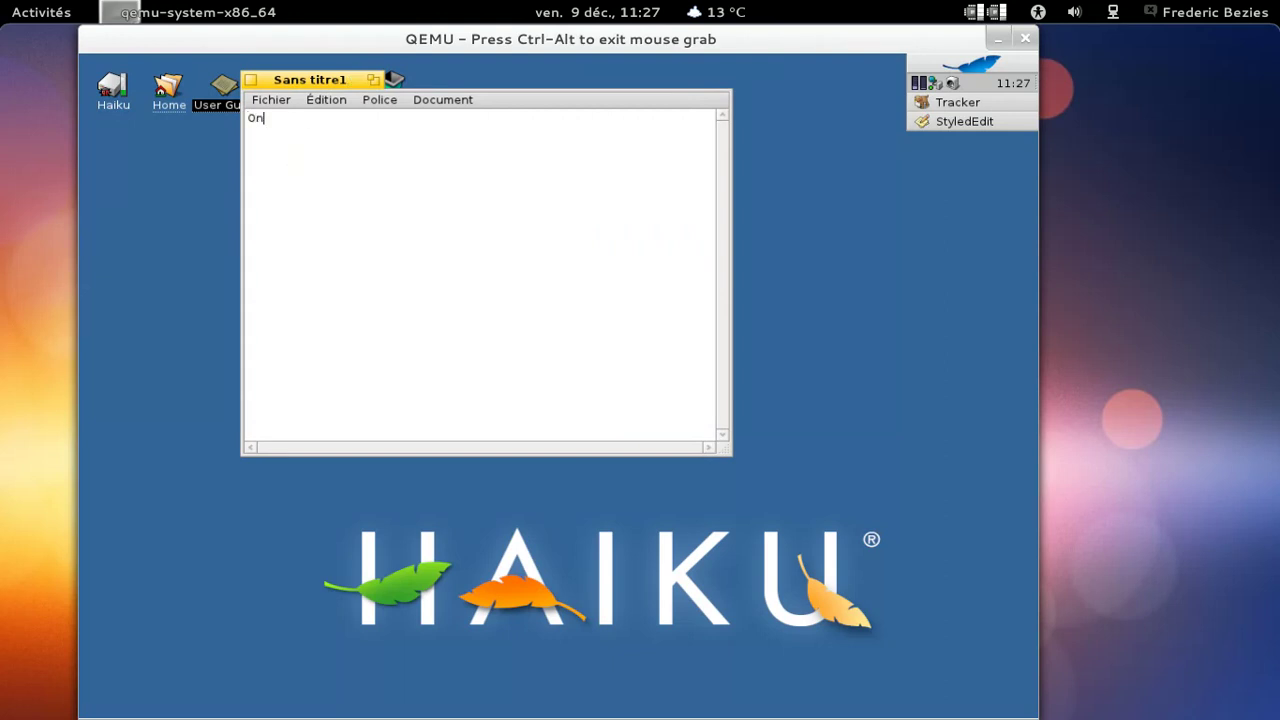
- Write "On saisit un petit texte dans Style Edit :)" in the untitled document
type("On saisit un petit texte dans S")
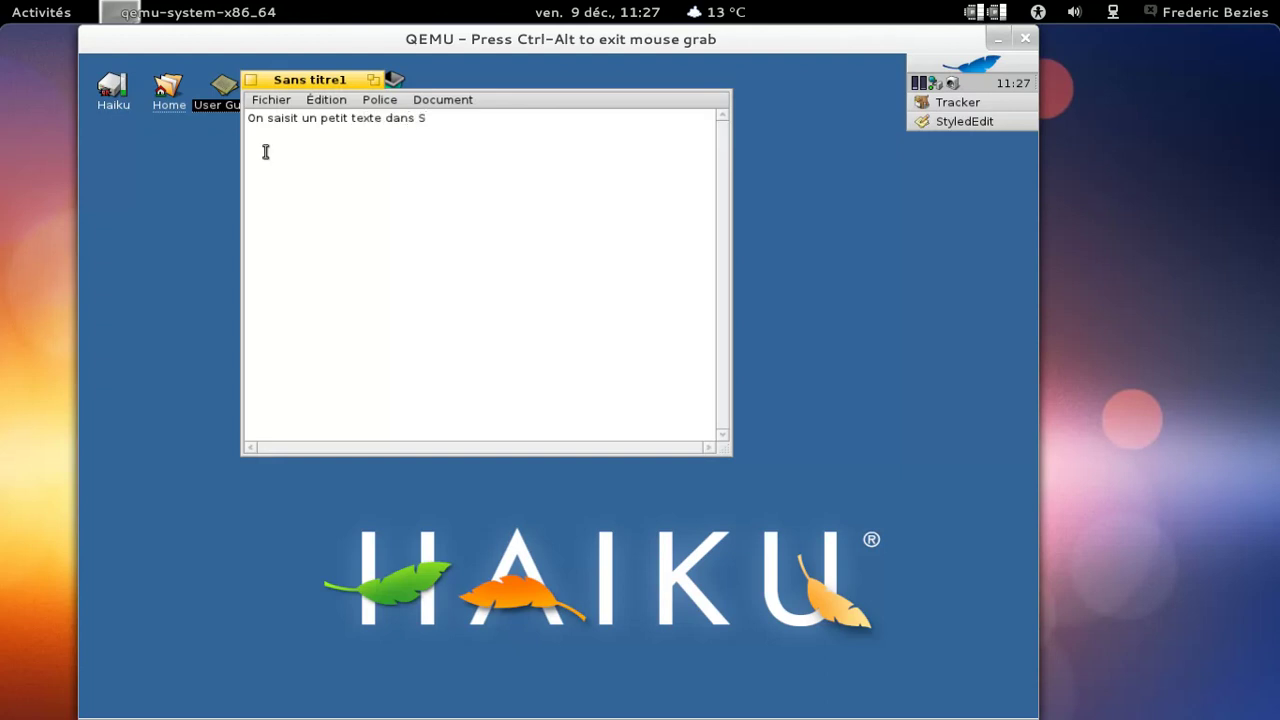
left_click(277, 101)
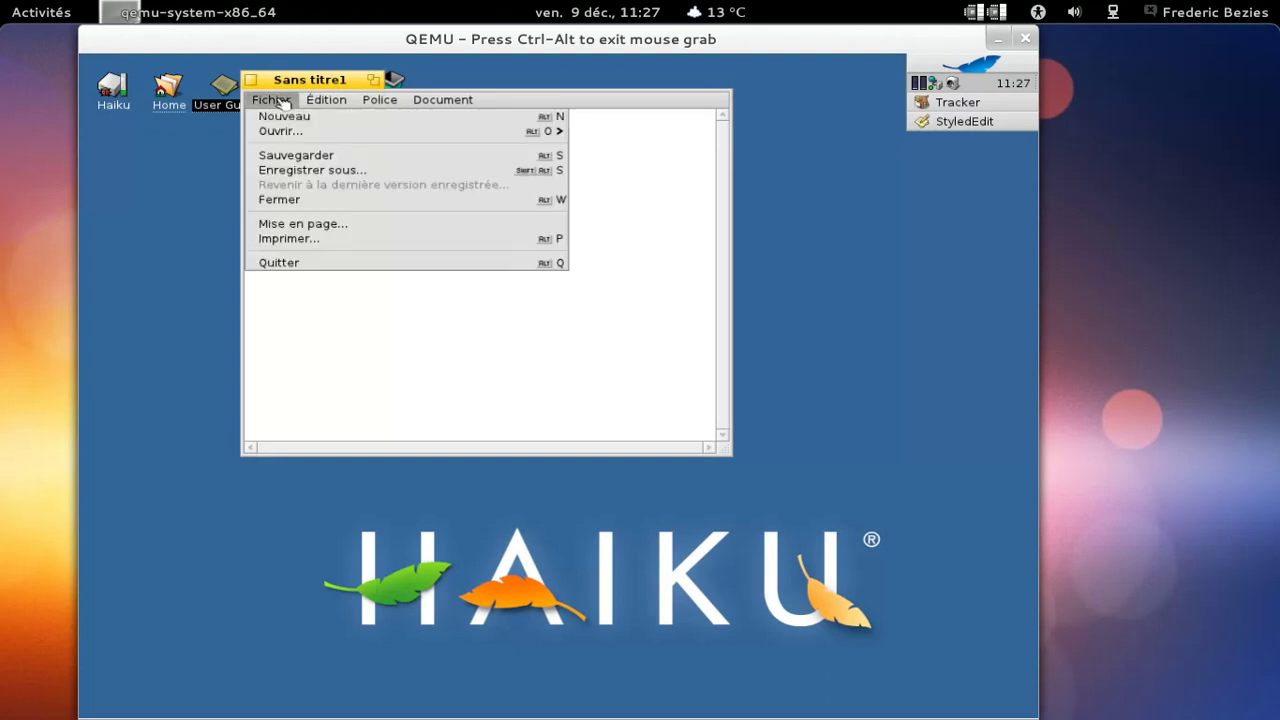
left_click(272, 100)
left_click(380, 100)
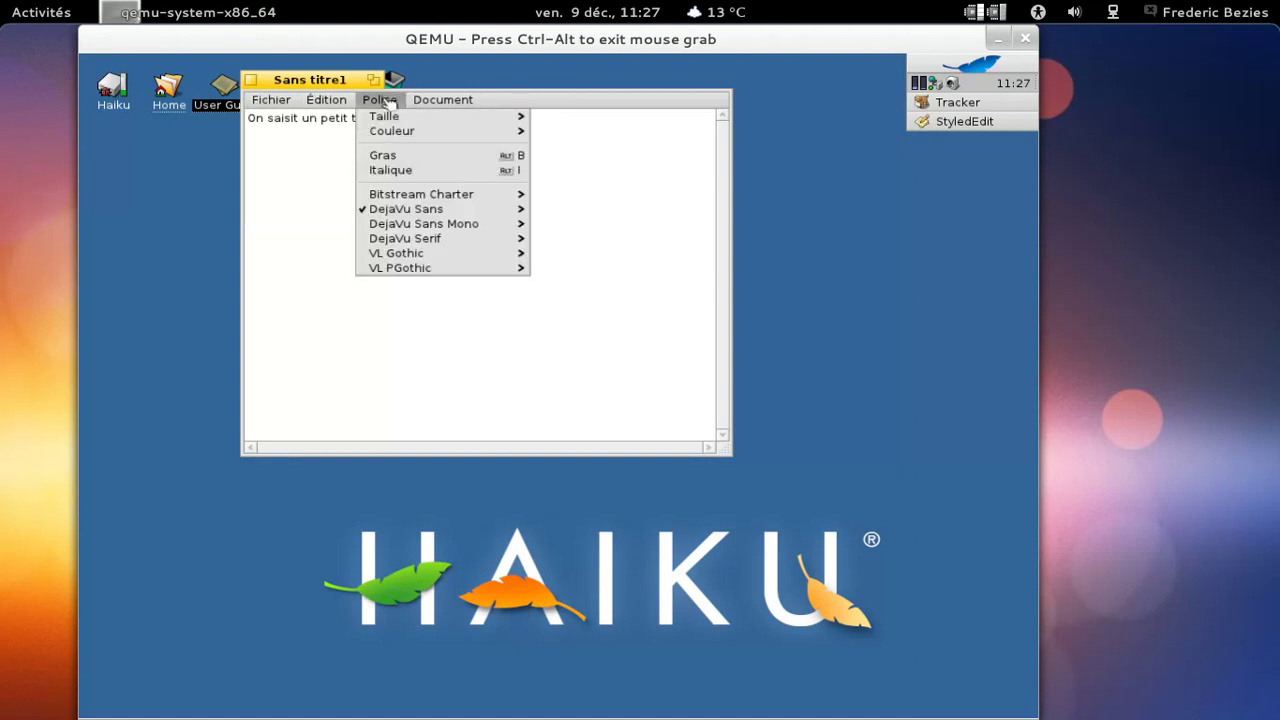
left_click(432, 104)
type("Style Edit :)")
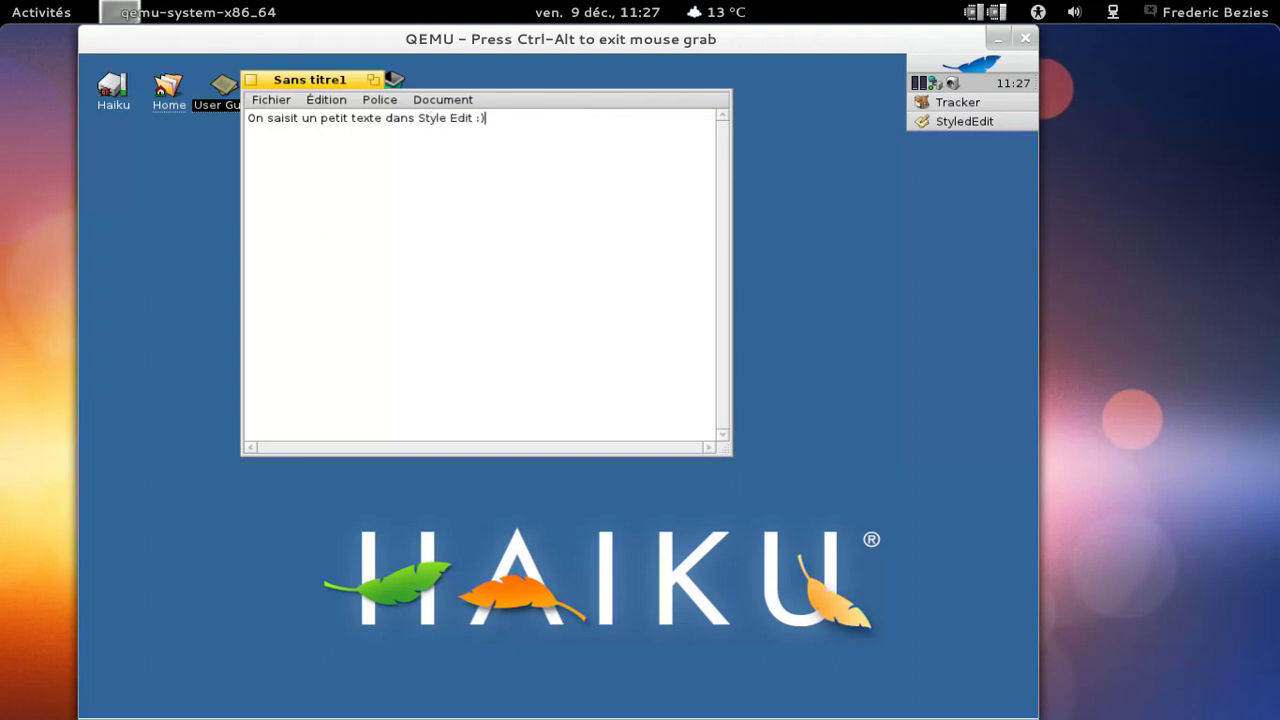
- Set the font size of the document's entire text to 24
key("alt+a")
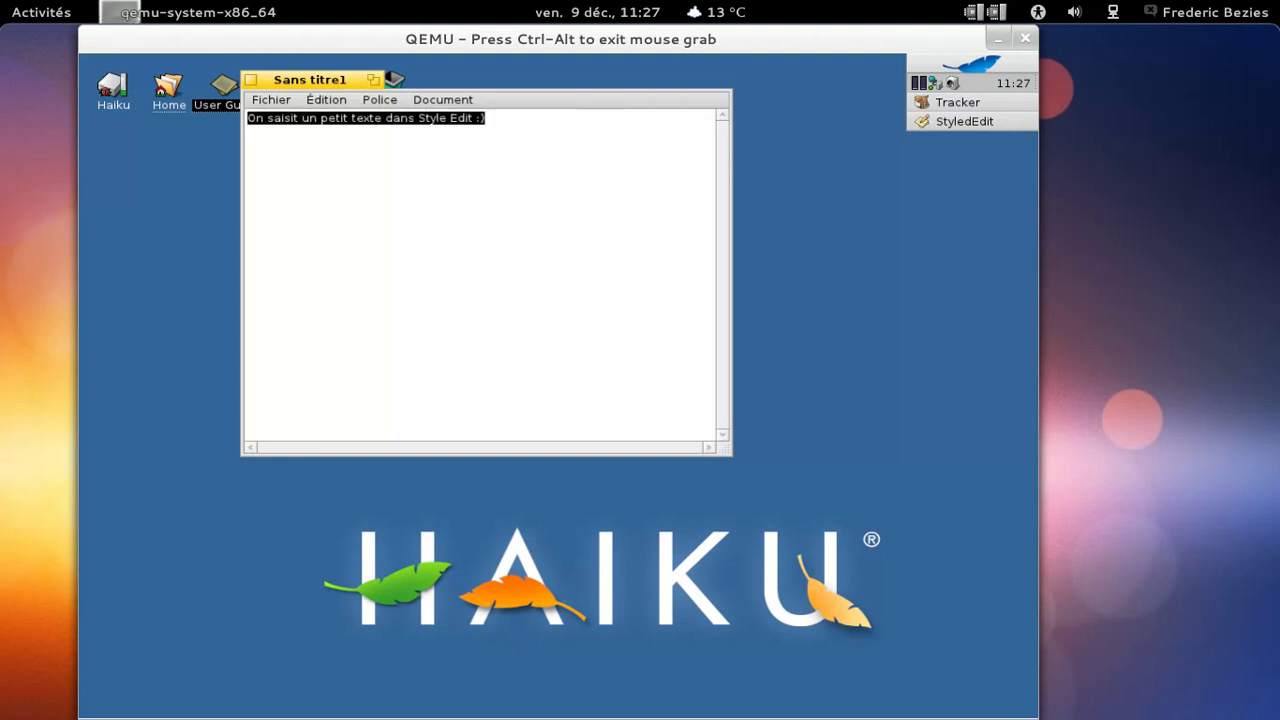
left_click(382, 100)
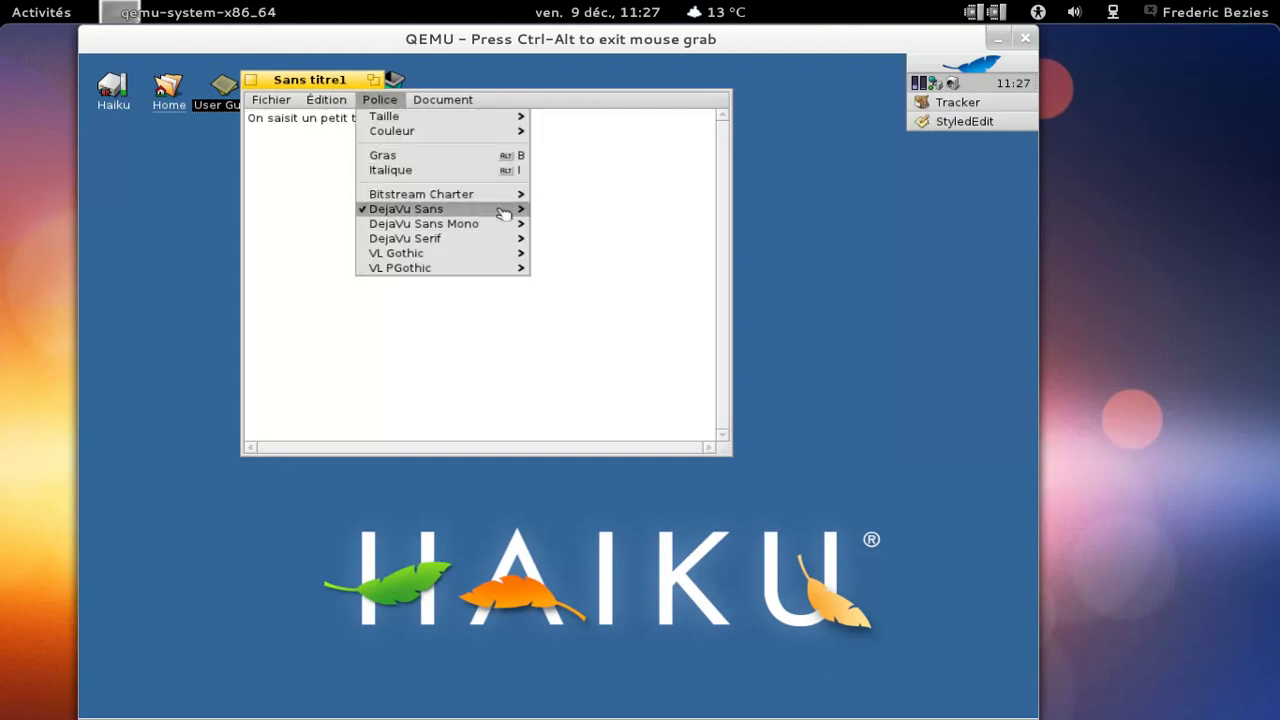
mouse_move(503, 214)
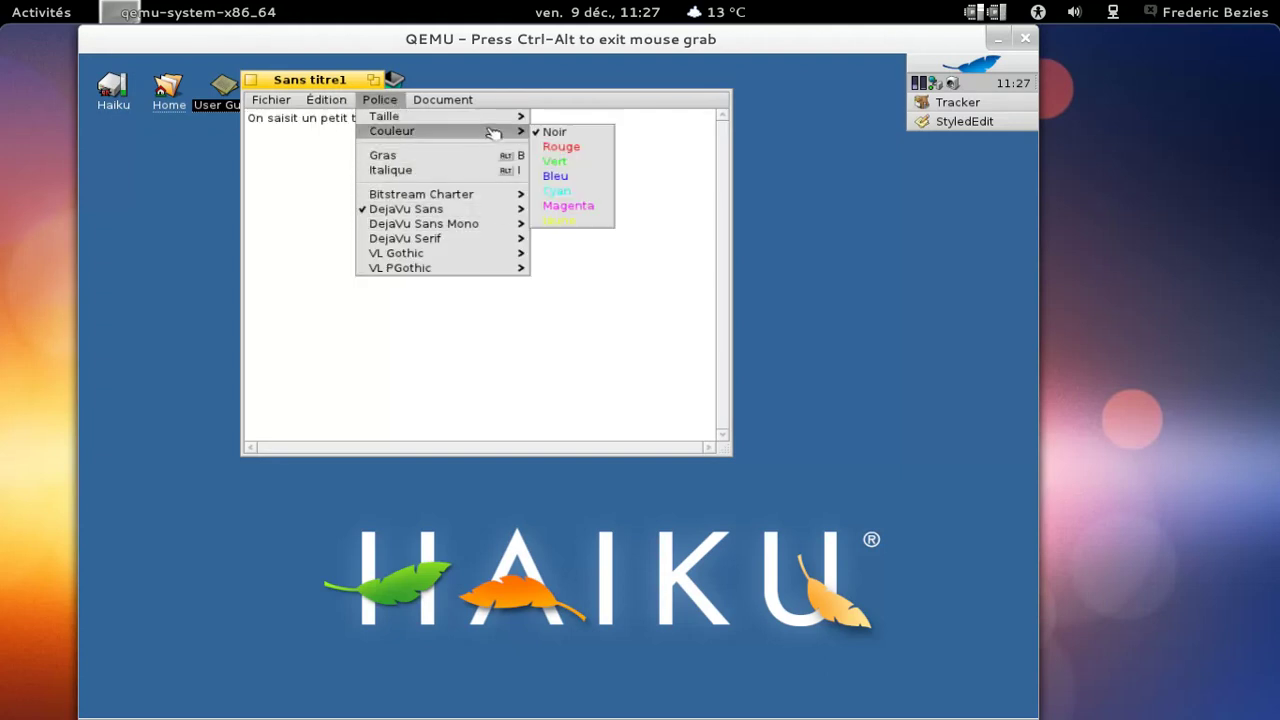
mouse_move(503, 117)
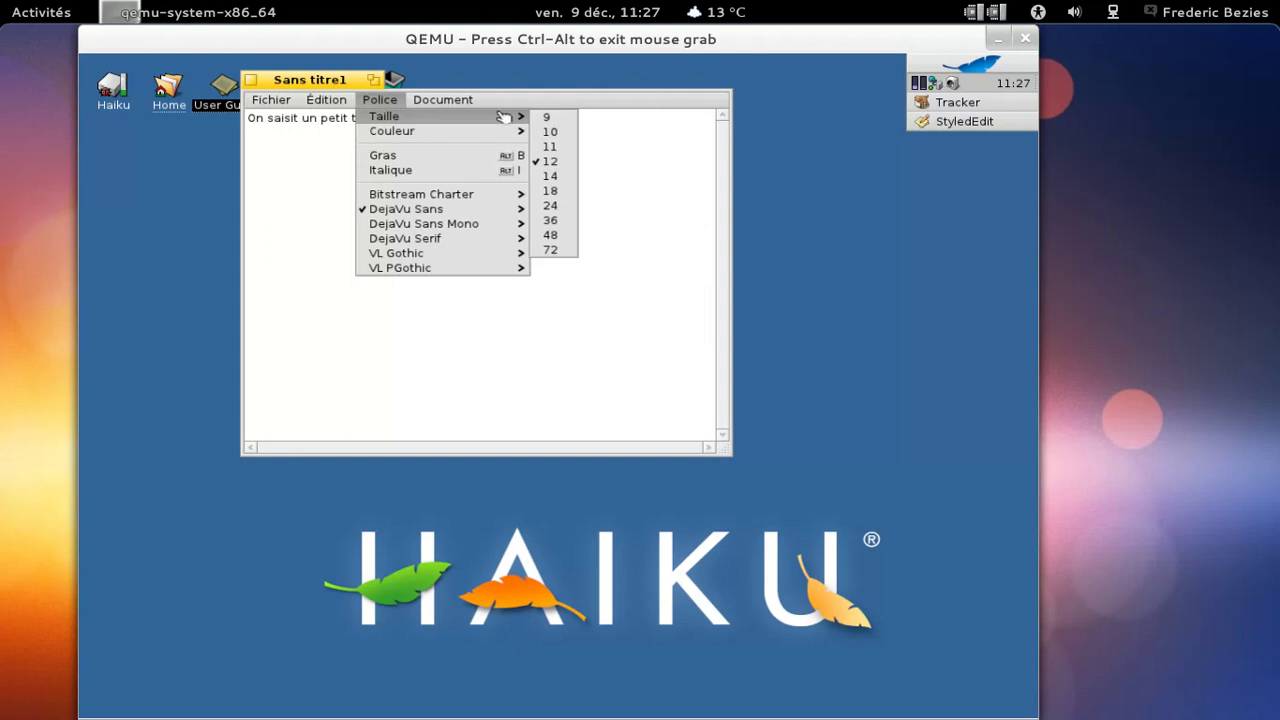
left_click(545, 205)
left_click(545, 205)
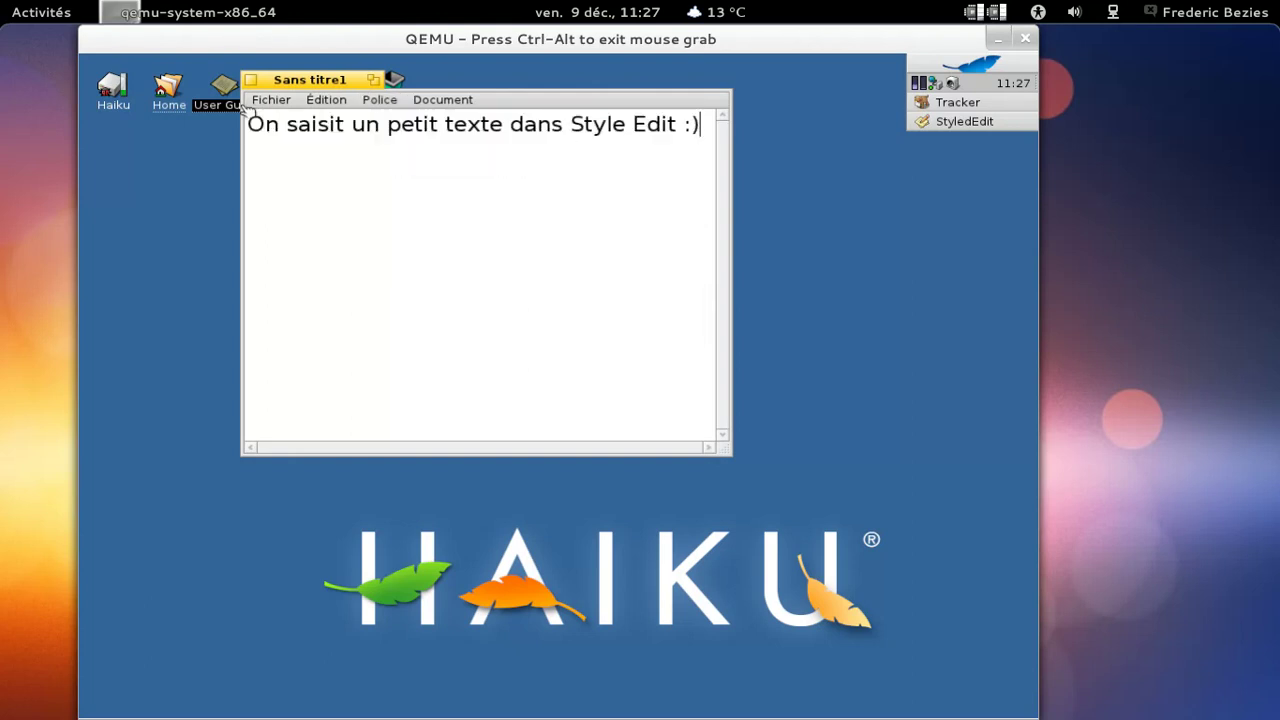
- Move the text document window below the desktop icons, and view the contents of the Home folder before closing it
left_click(770, 134)
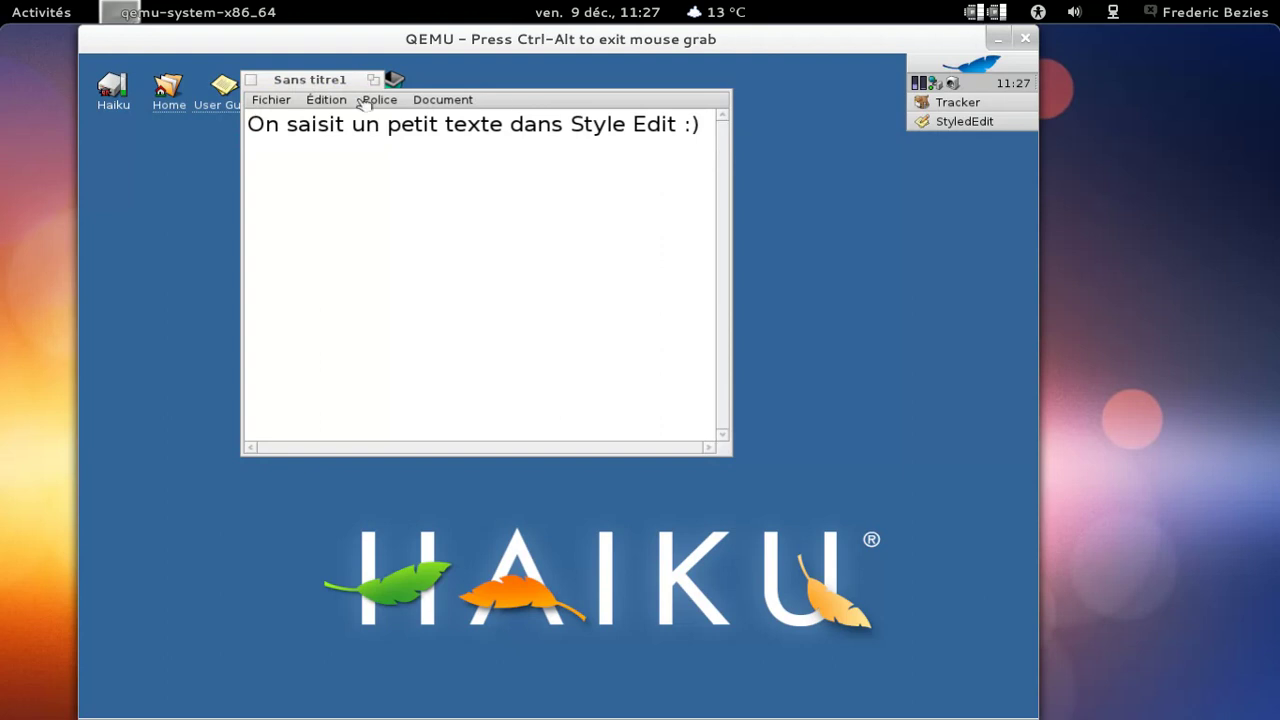
left_click_drag(326, 86, 279, 143)
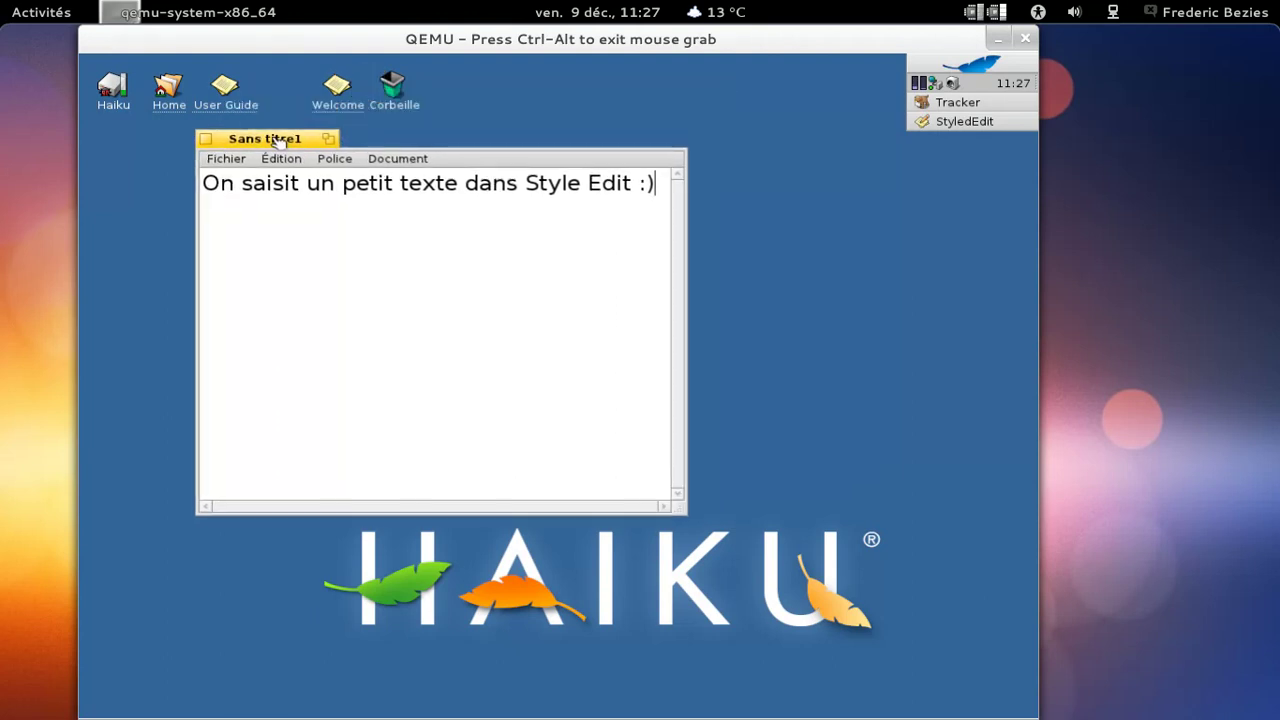
double_click(166, 88)
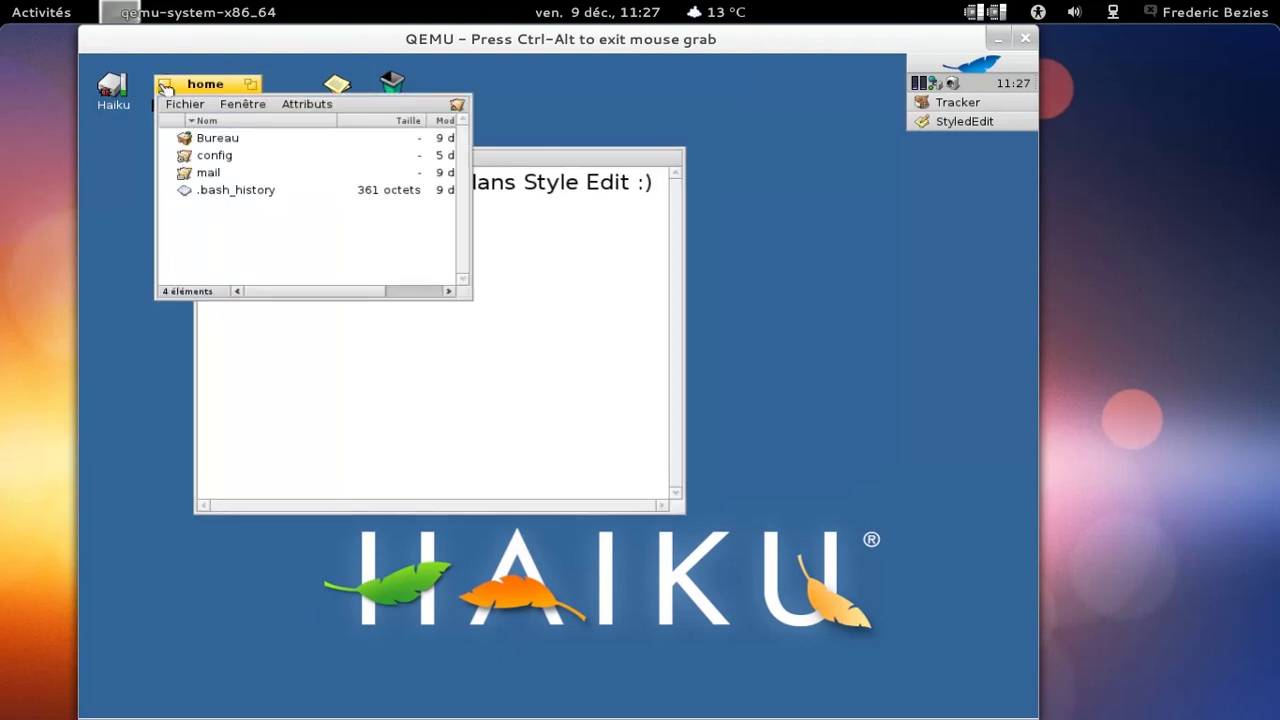
left_click(165, 85)
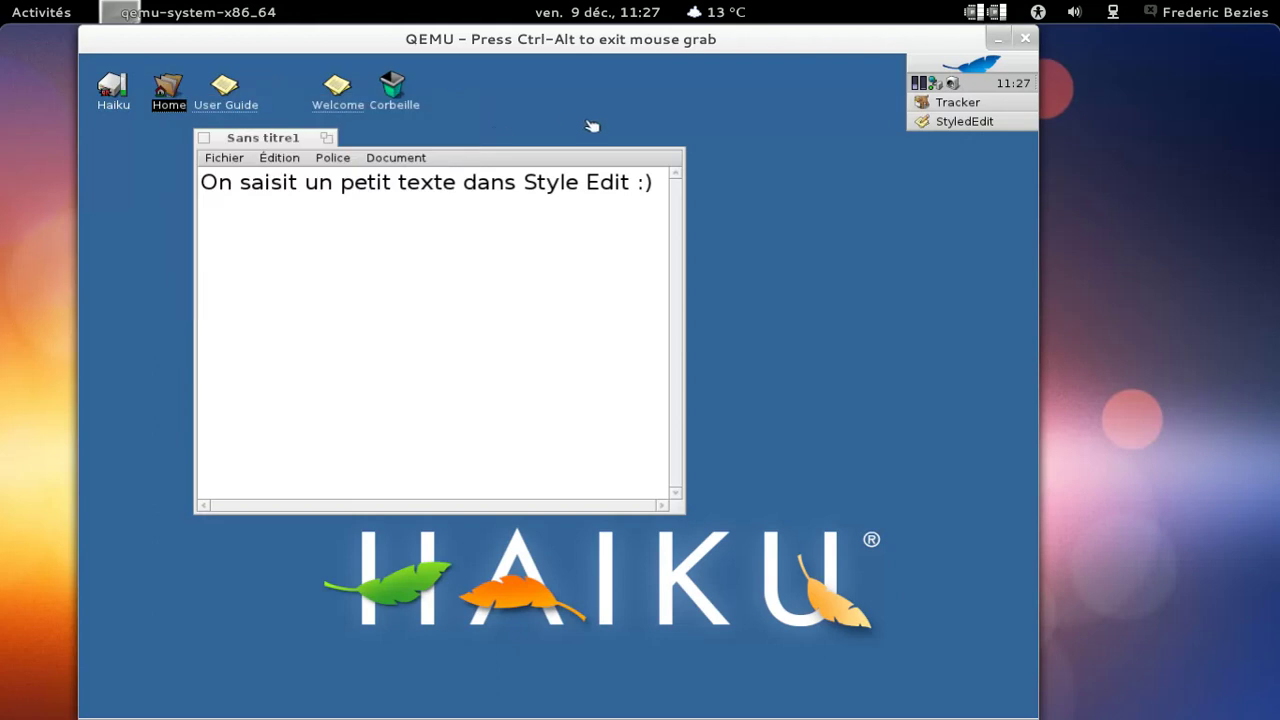
- Start a DiskUsage scan of the Haiku volume and move the text document window aside to uncover the scan progress
left_click(965, 64)
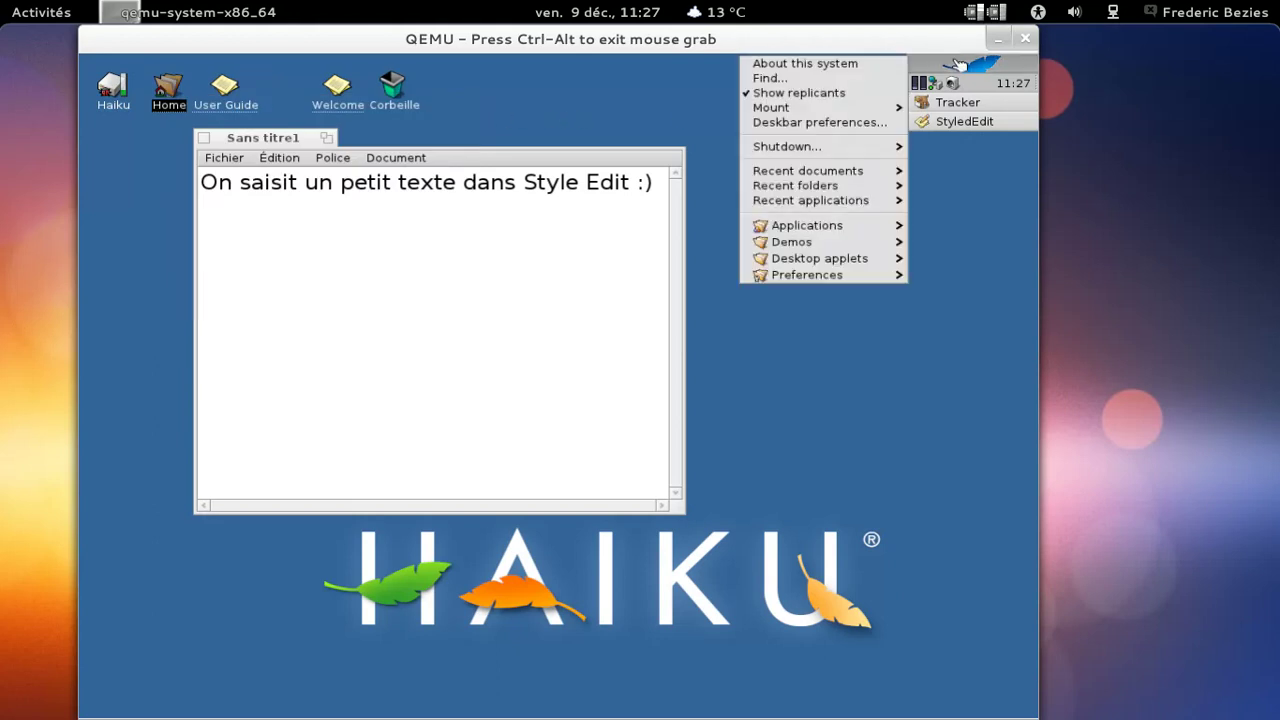
mouse_move(813, 256)
mouse_move(815, 230)
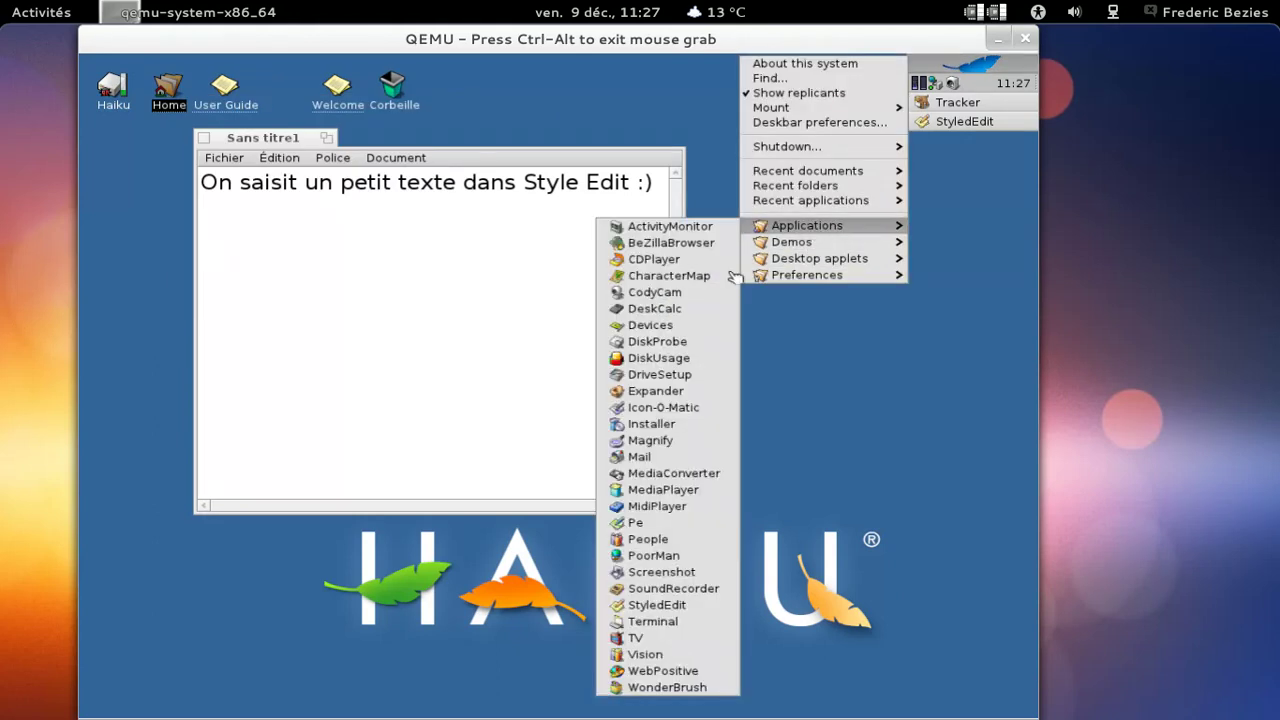
left_click(714, 358)
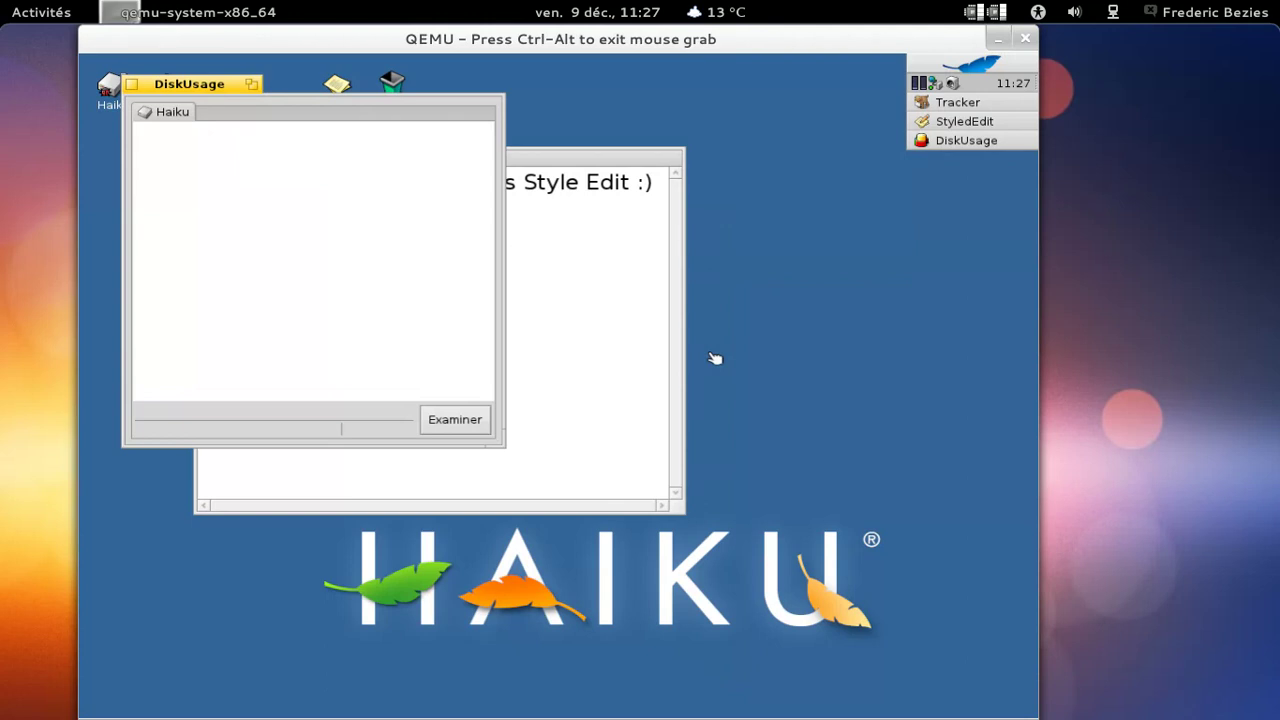
left_click(479, 420)
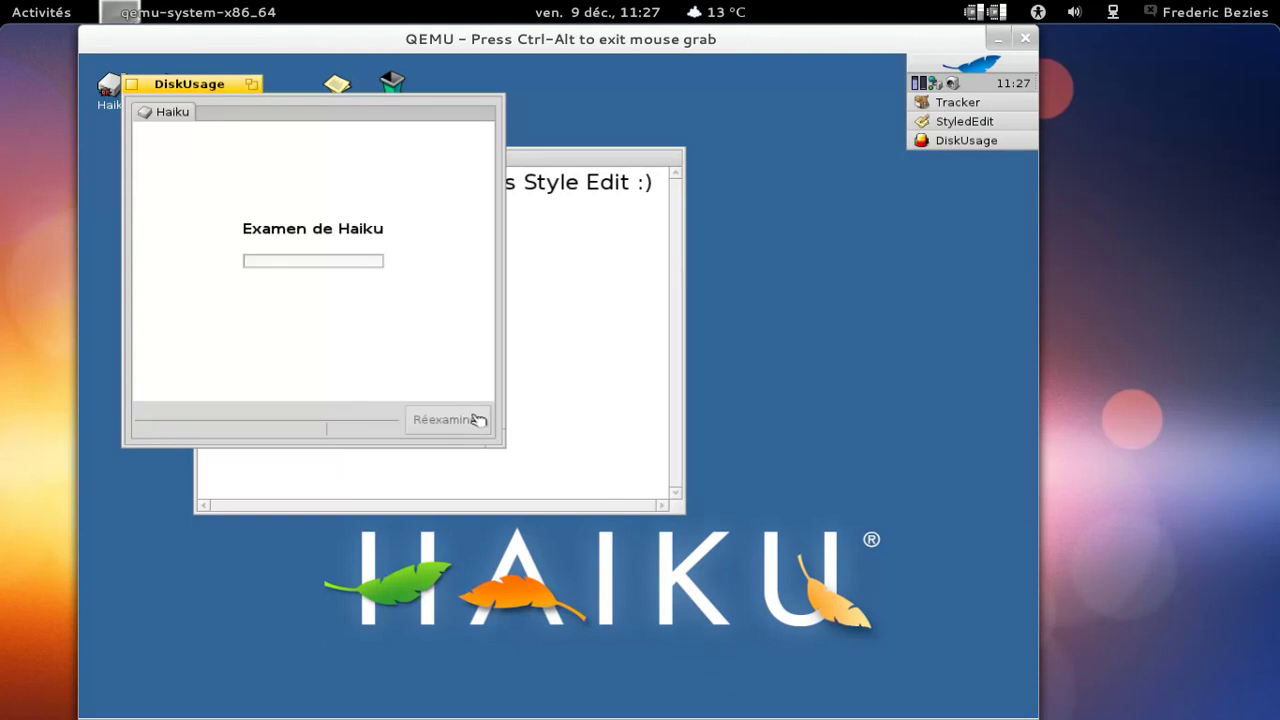
left_click(584, 362)
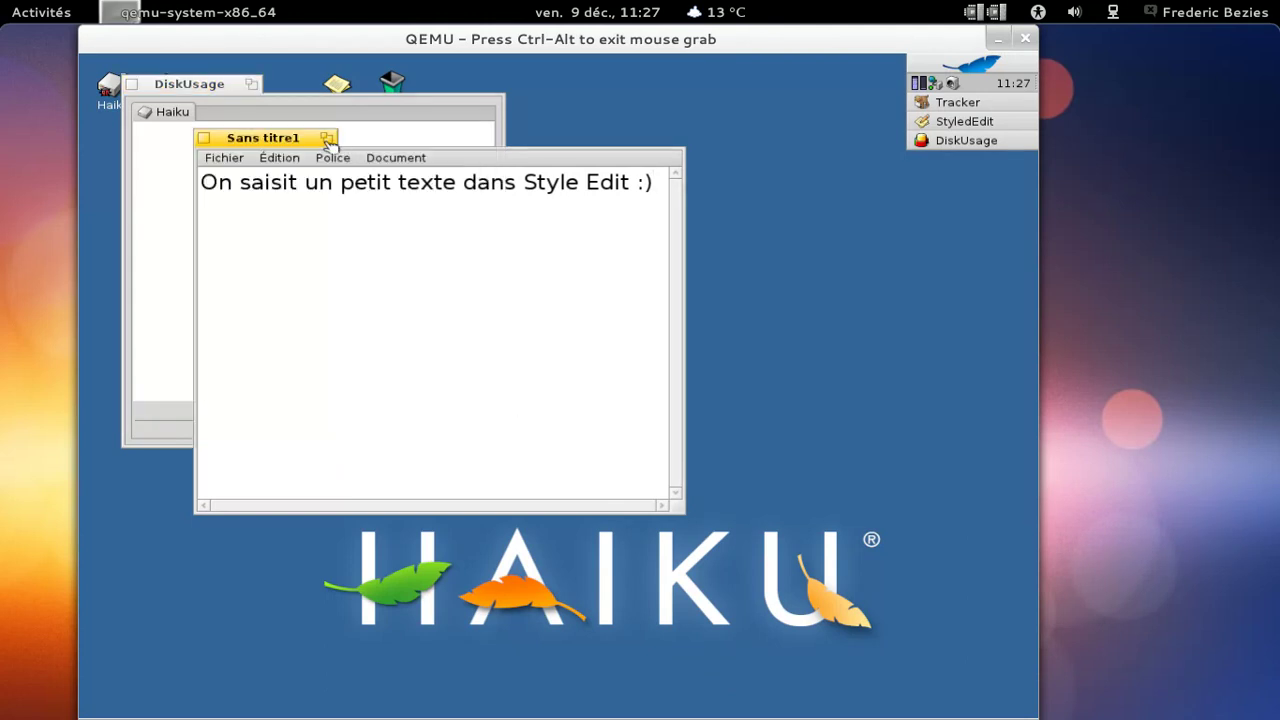
left_click_drag(292, 138, 390, 202)
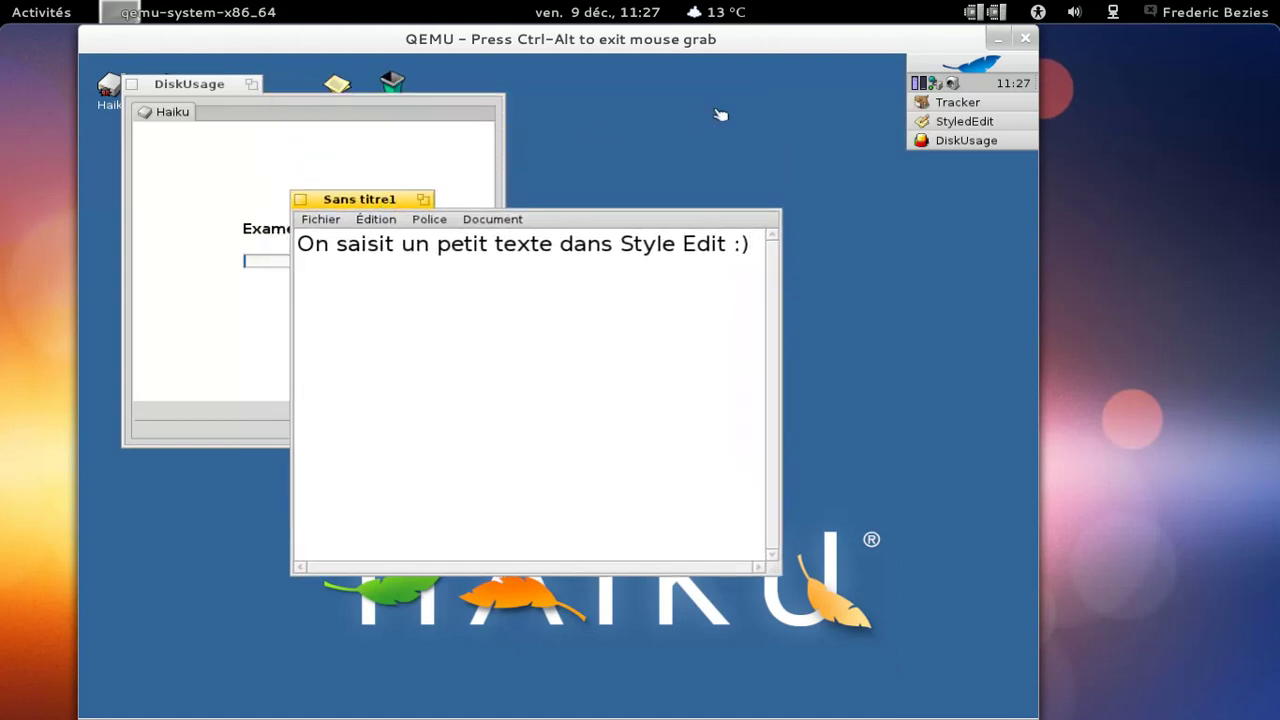
- Launch the Pe editor to view its About information, and close its untitled document window
left_click(946, 68)
mouse_move(838, 234)
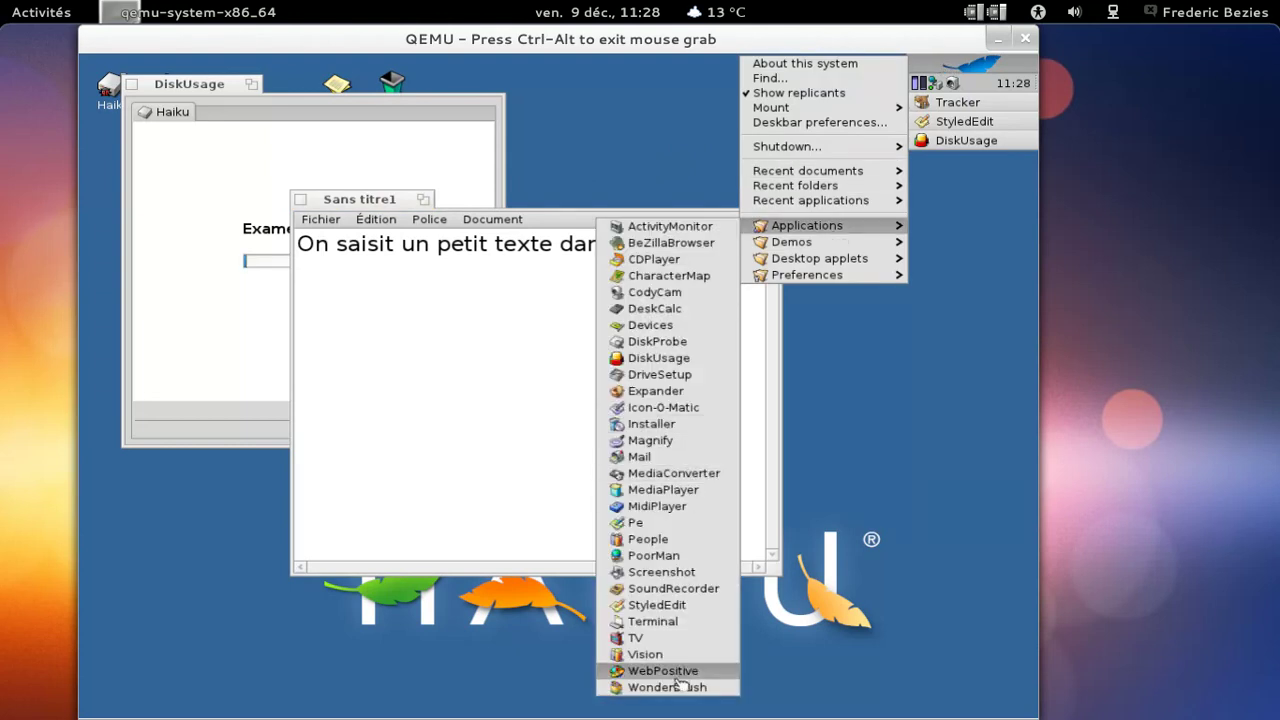
left_click(694, 524)
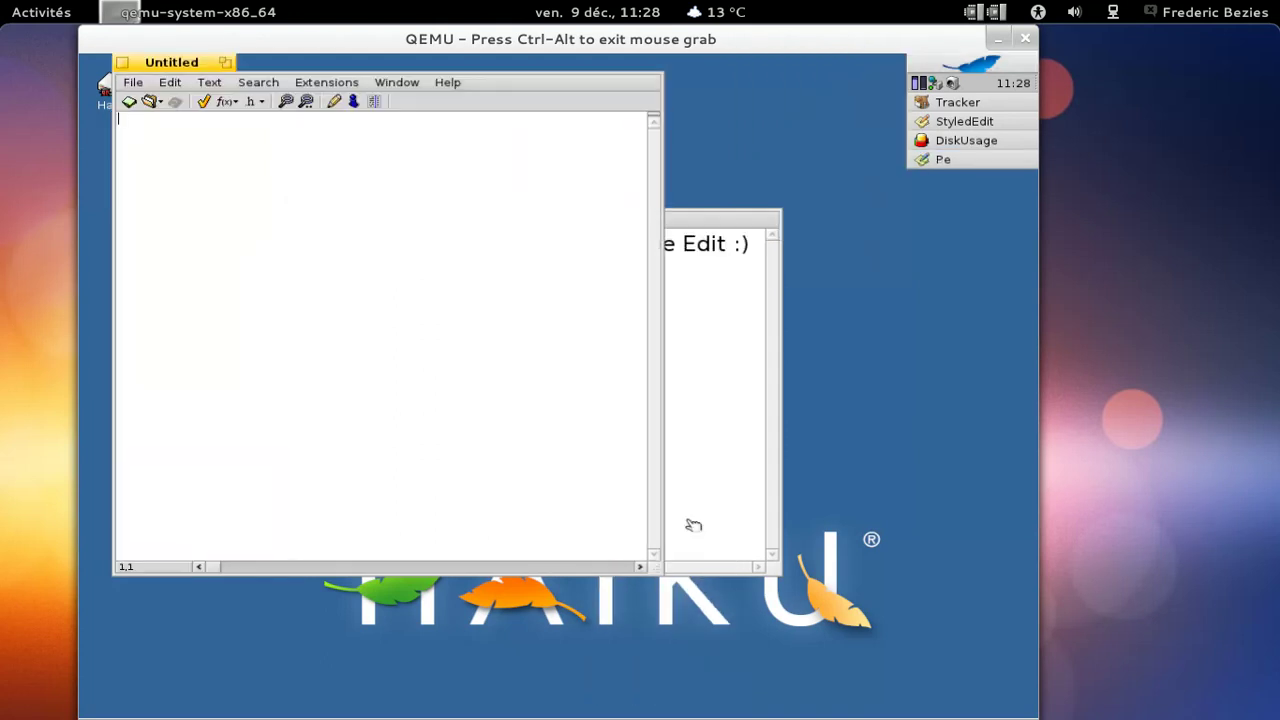
left_click(455, 82)
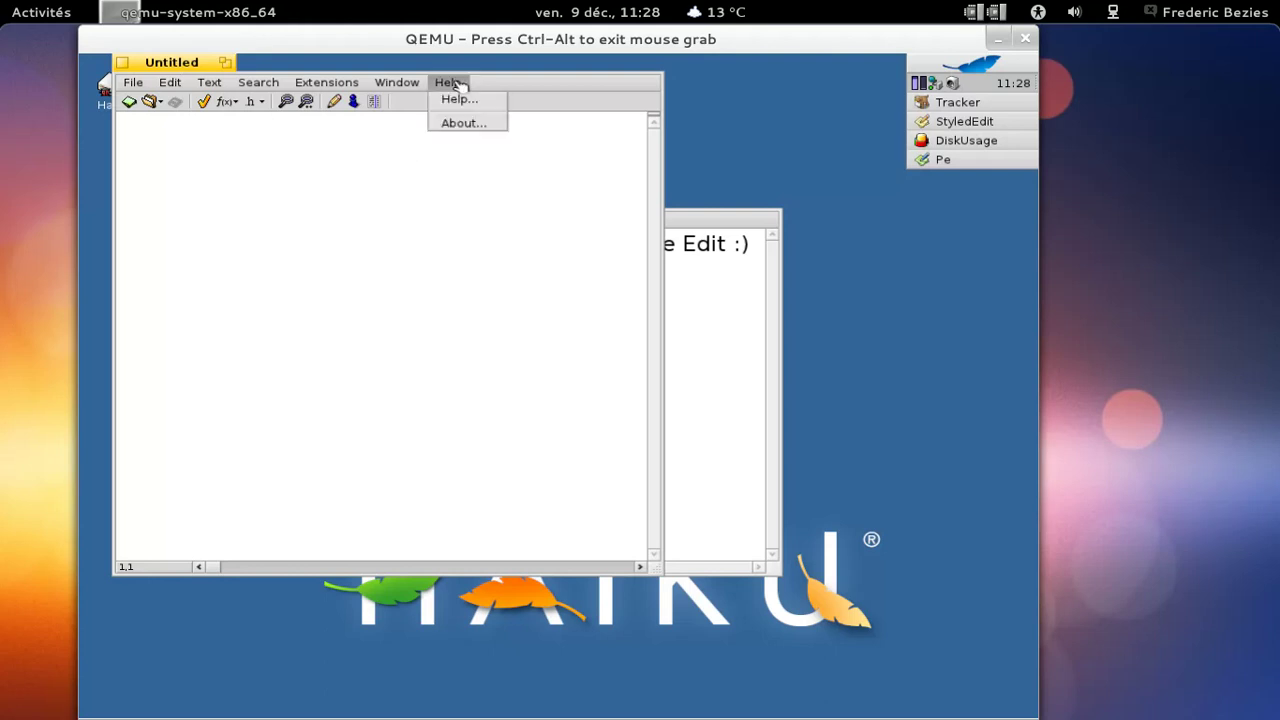
left_click(457, 121)
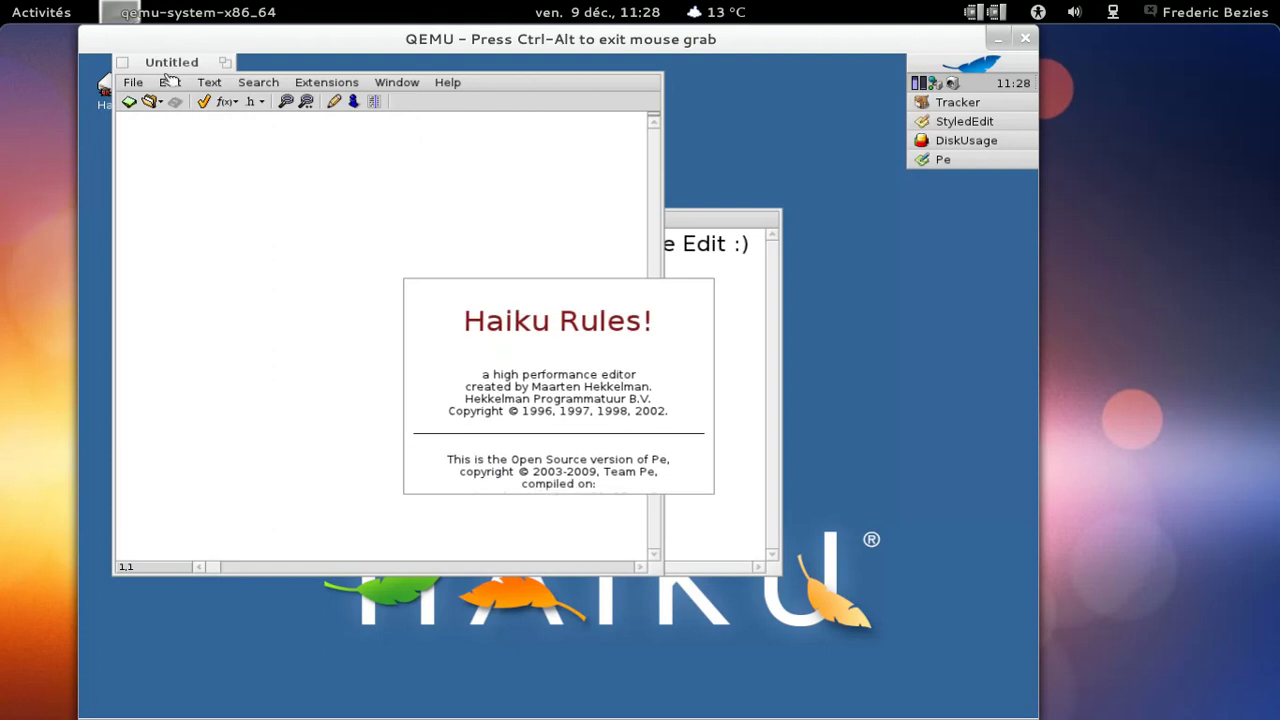
left_click(132, 64)
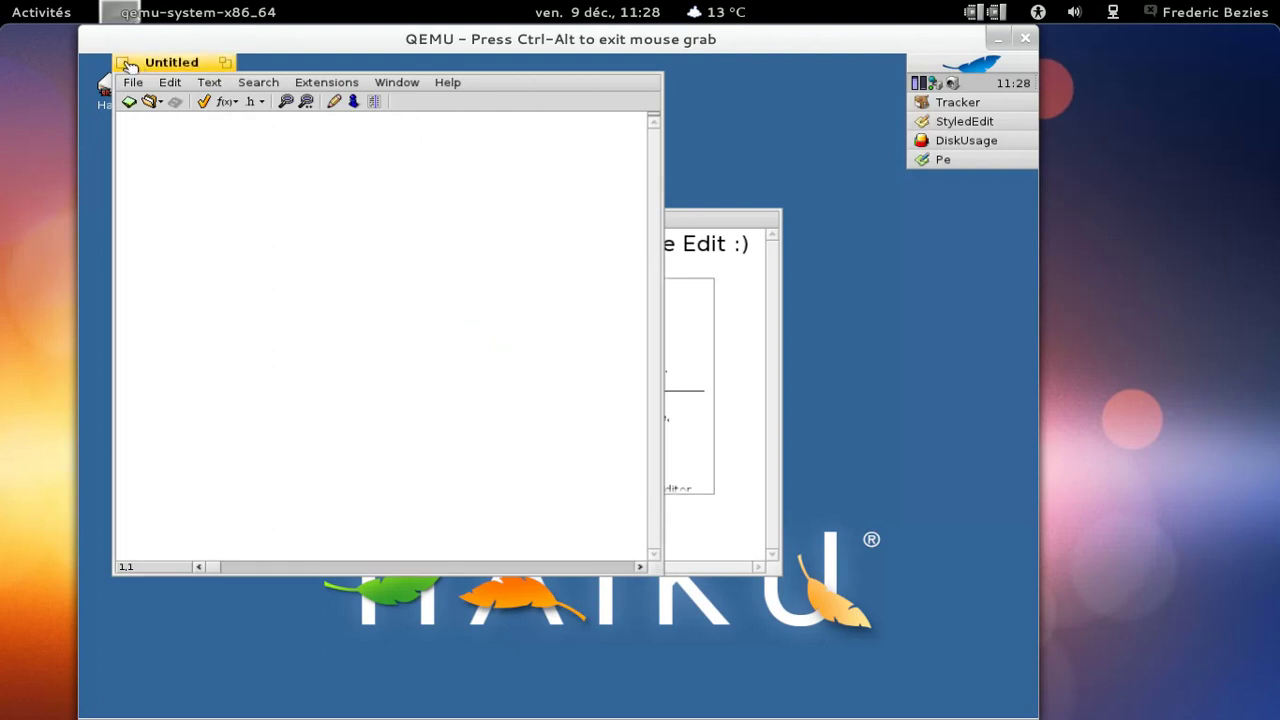
left_click(124, 62)
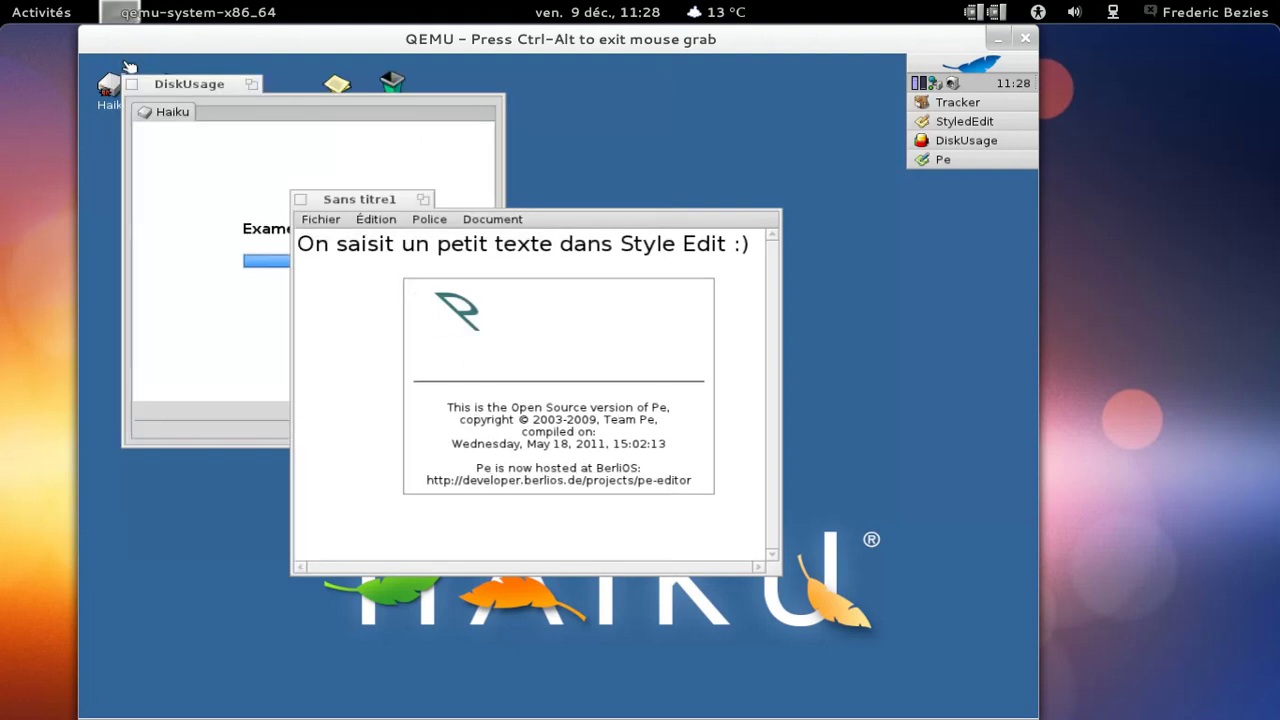
- Launch the Vision IRC client and connect it to the Freenode network
left_click(327, 121)
left_click(990, 62)
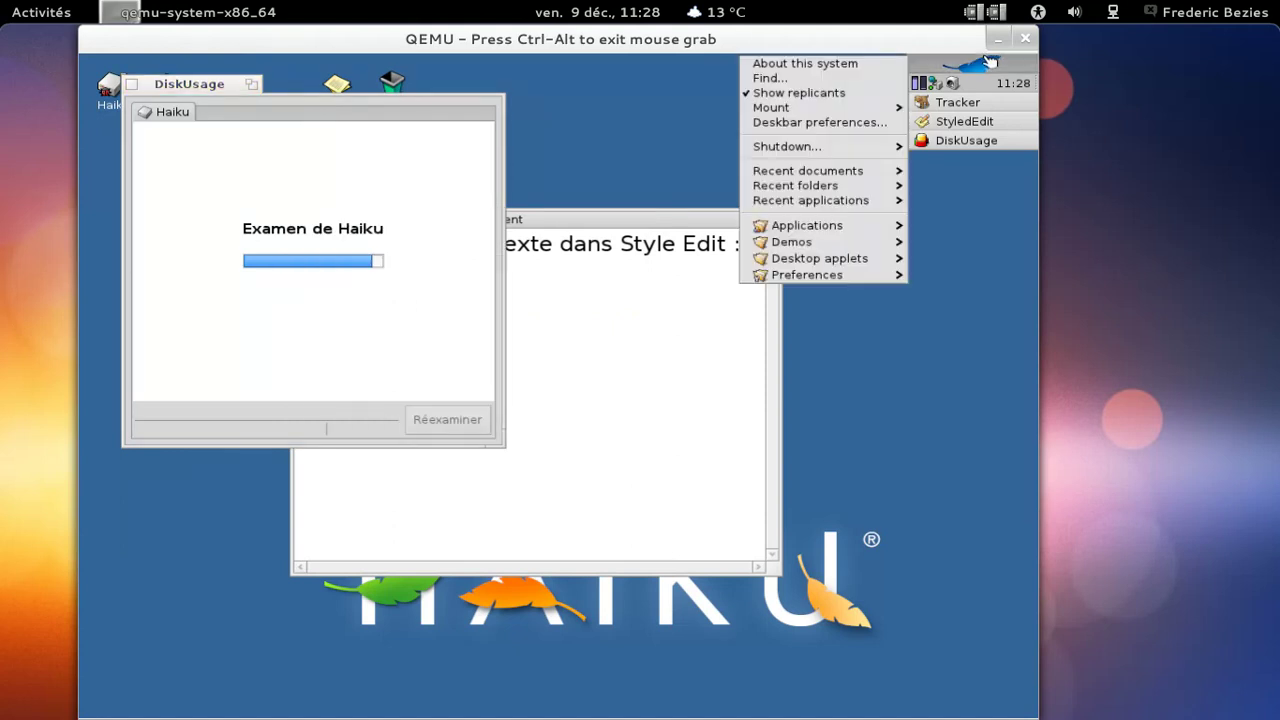
mouse_move(868, 231)
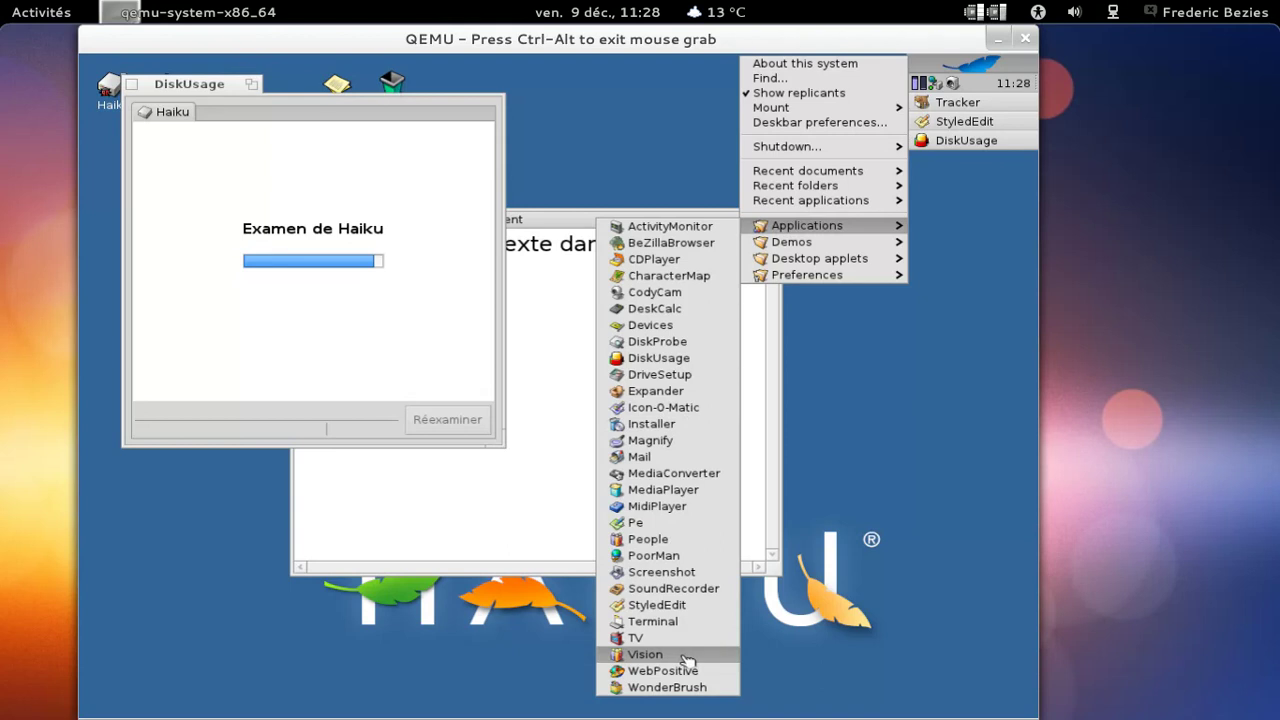
left_click(688, 662)
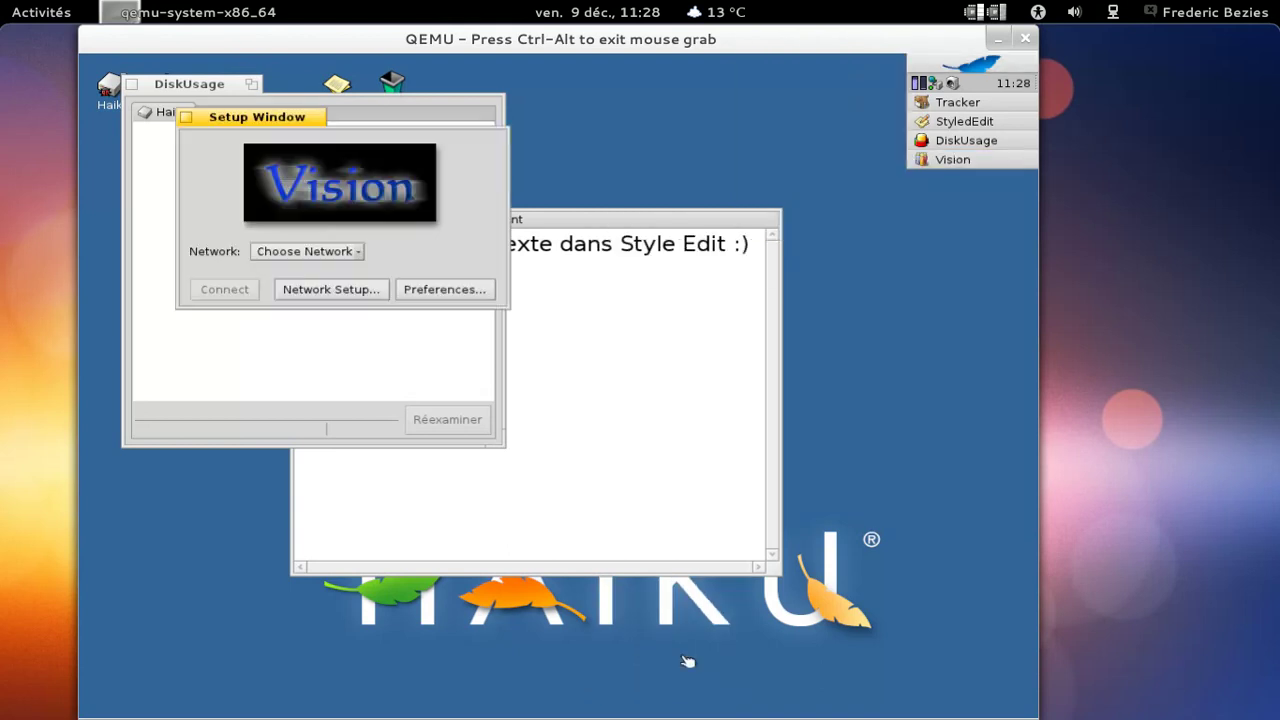
left_click(362, 252)
left_click(338, 269)
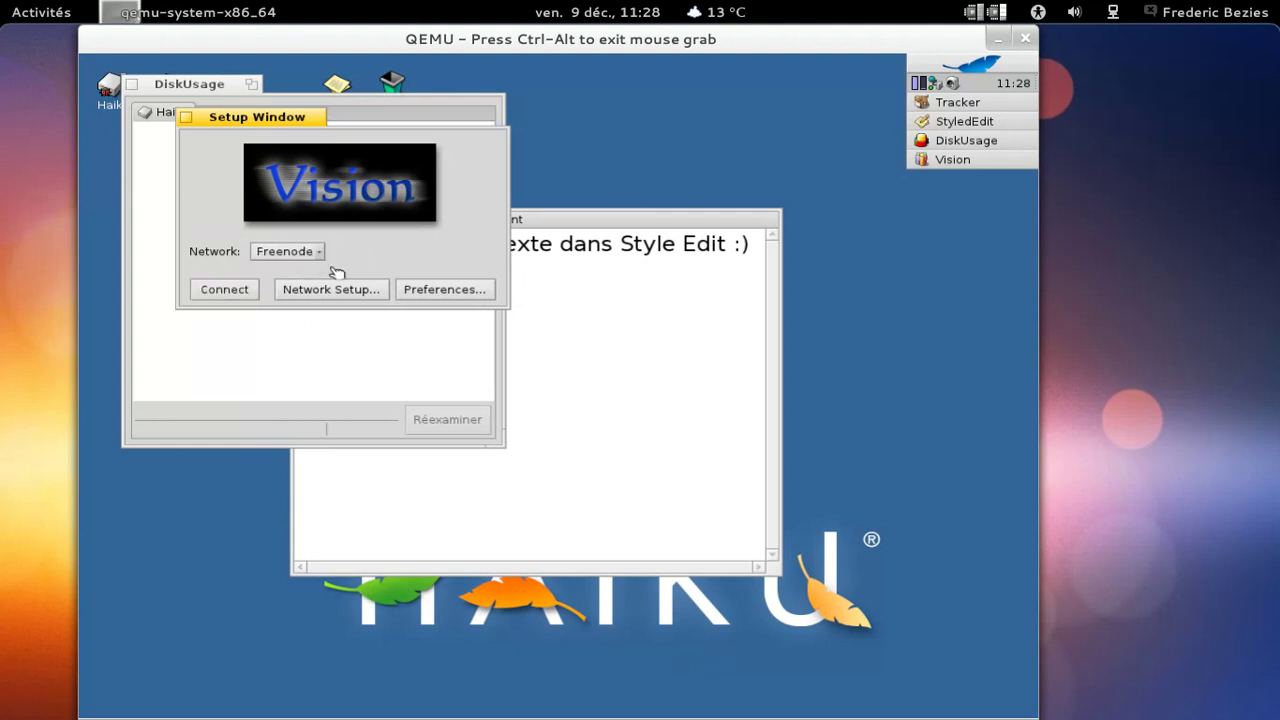
left_click(213, 290)
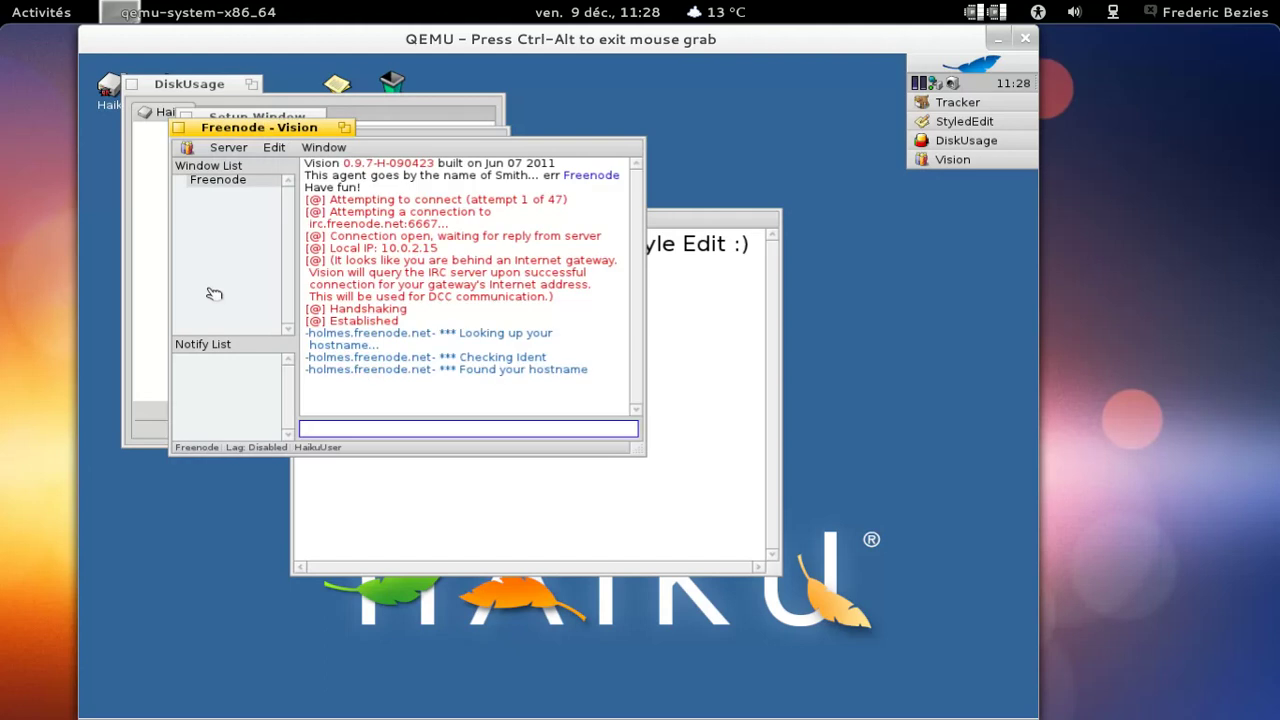
- Enlarge the Vision window and join the #archlinux-fr channel
left_click_drag(640, 456, 830, 527)
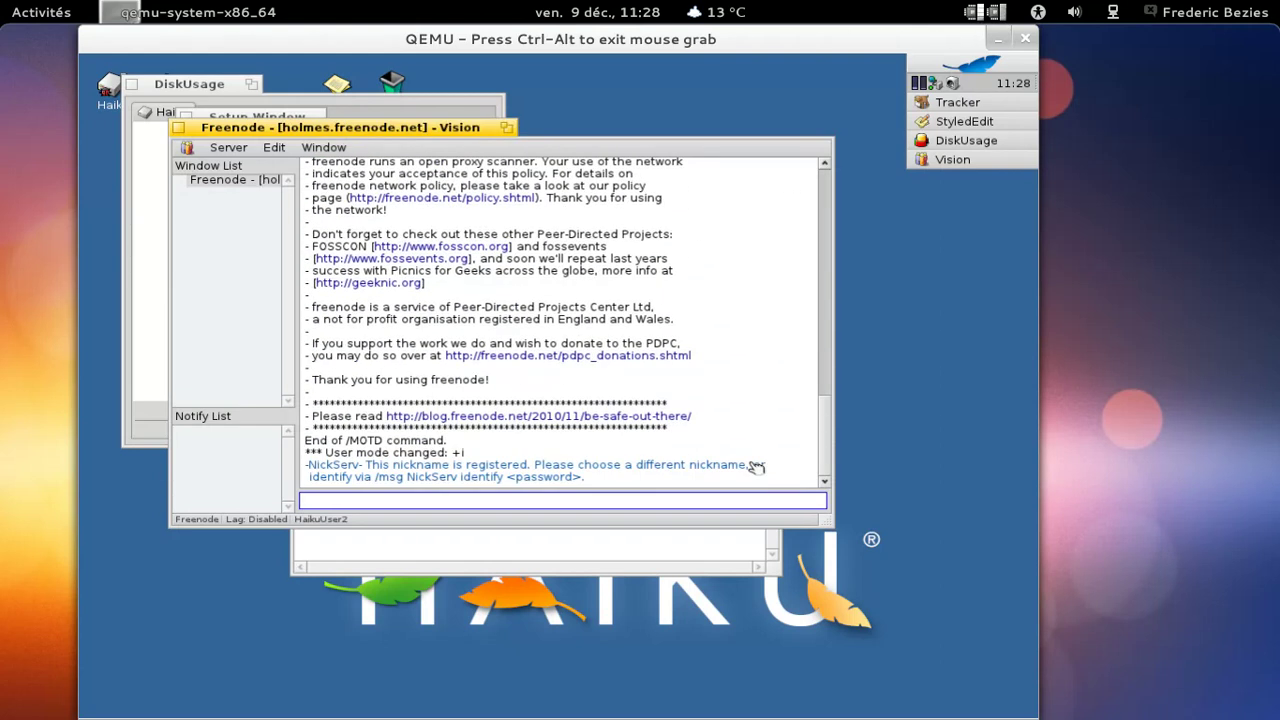
type("/")
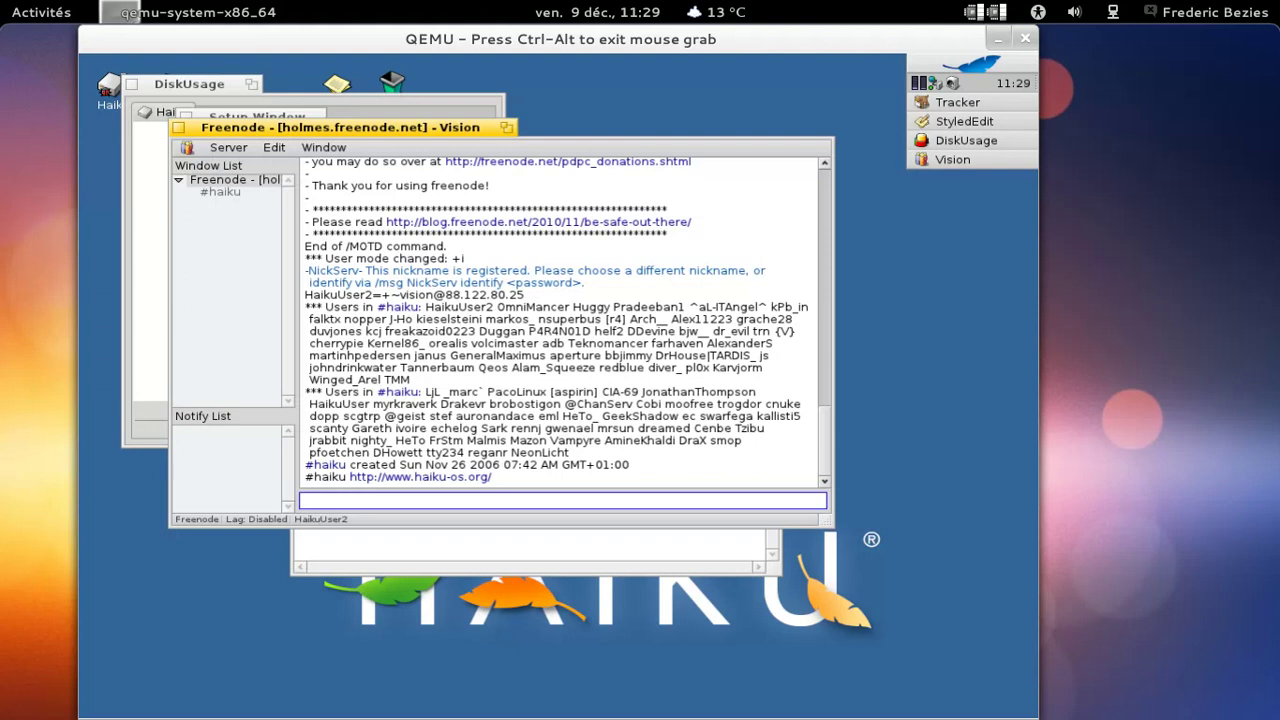
type("/join #archlinux-fr")
key("Return")
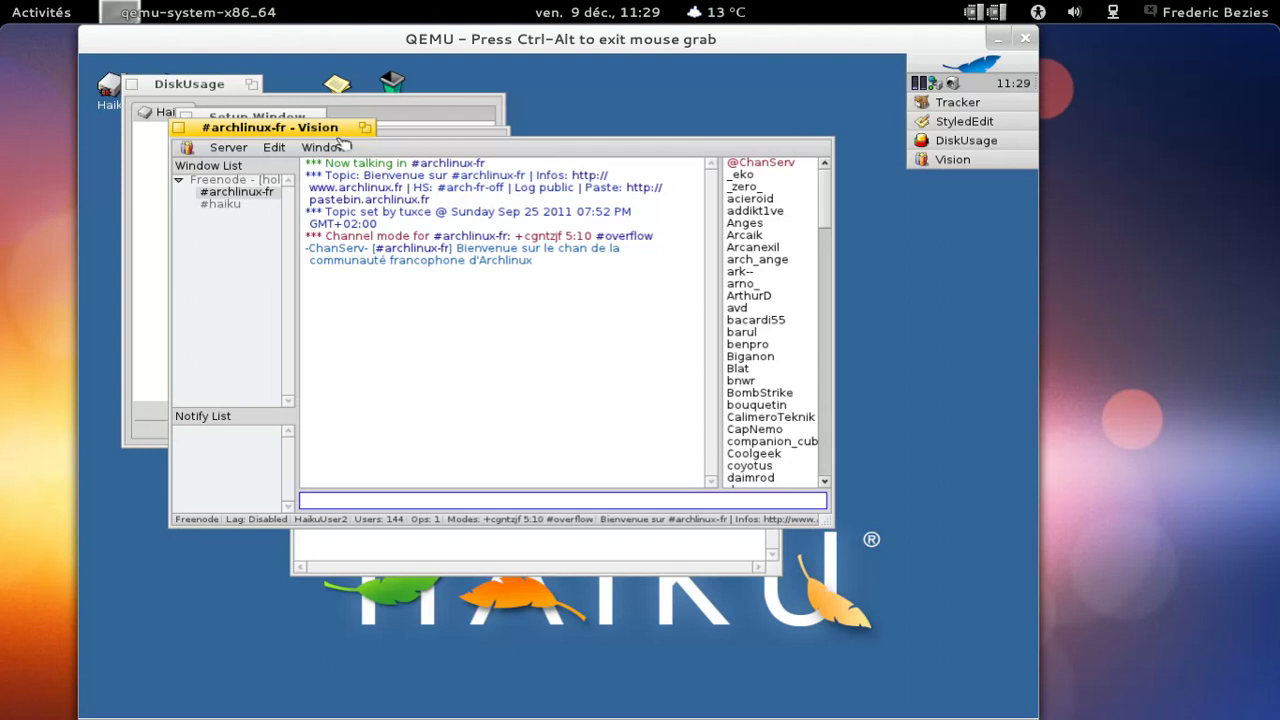
- Move the Vision chat window off its Setup Window, and close the Setup Window
left_click_drag(342, 142, 433, 269)
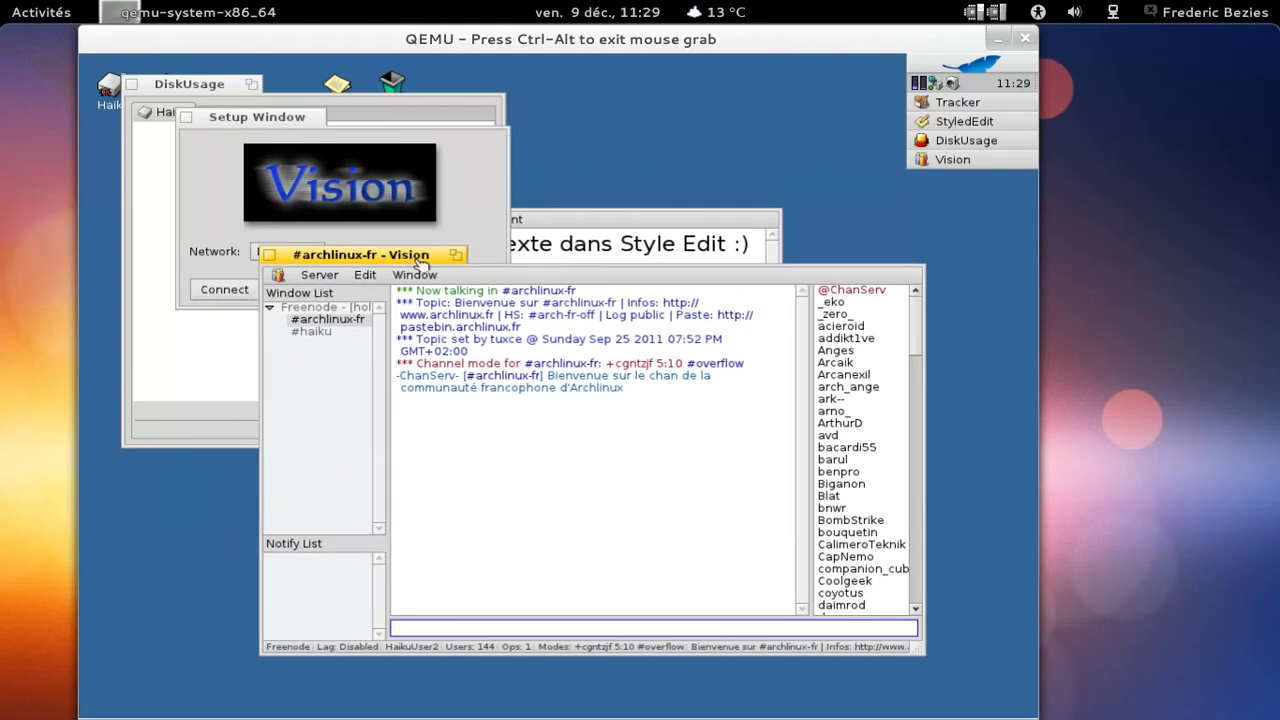
left_click(224, 166)
left_click(189, 118)
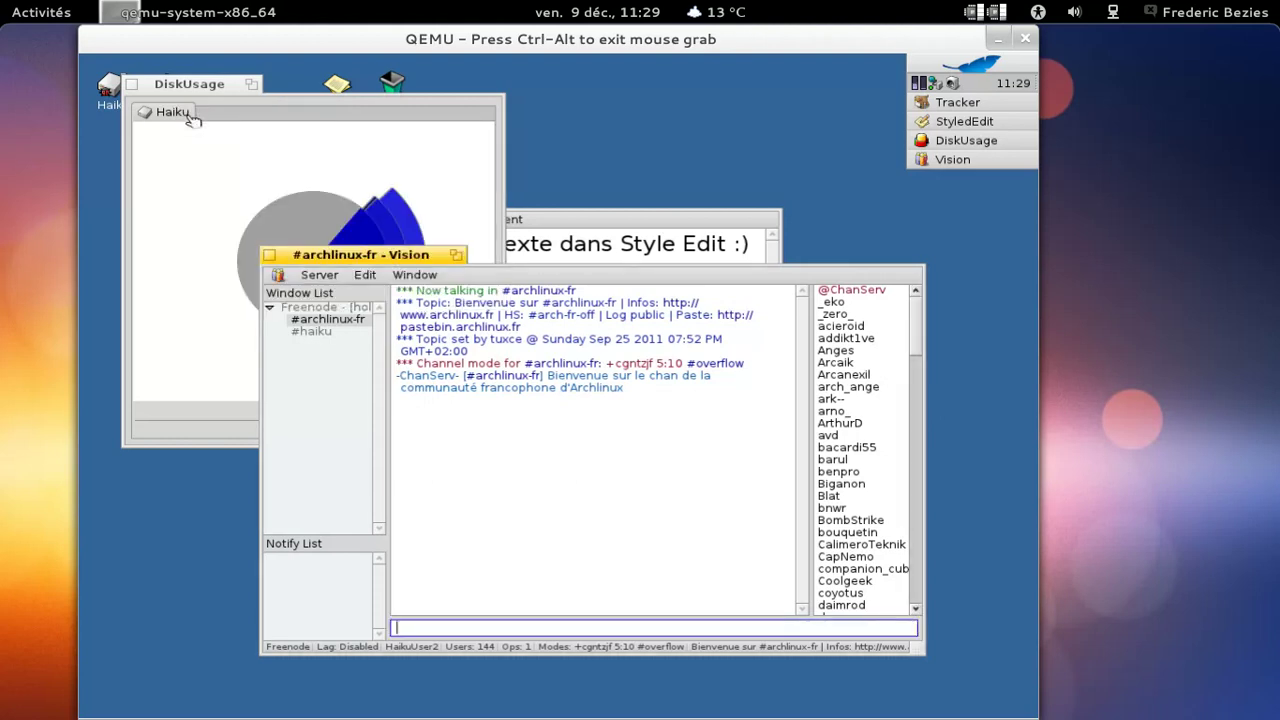
- Examine the boot and apps folders in the DiskUsage chart of the Haiku volume, and close DiskUsage
left_click(343, 172)
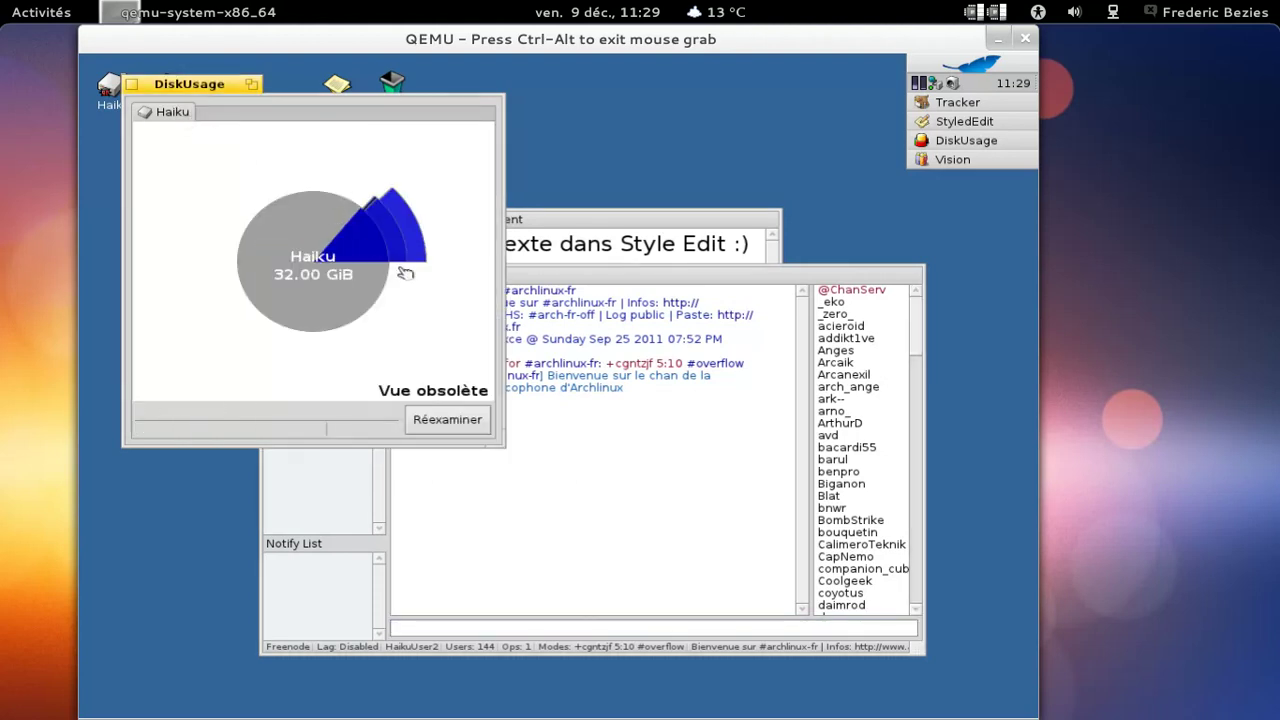
mouse_move(403, 255)
left_click(371, 245)
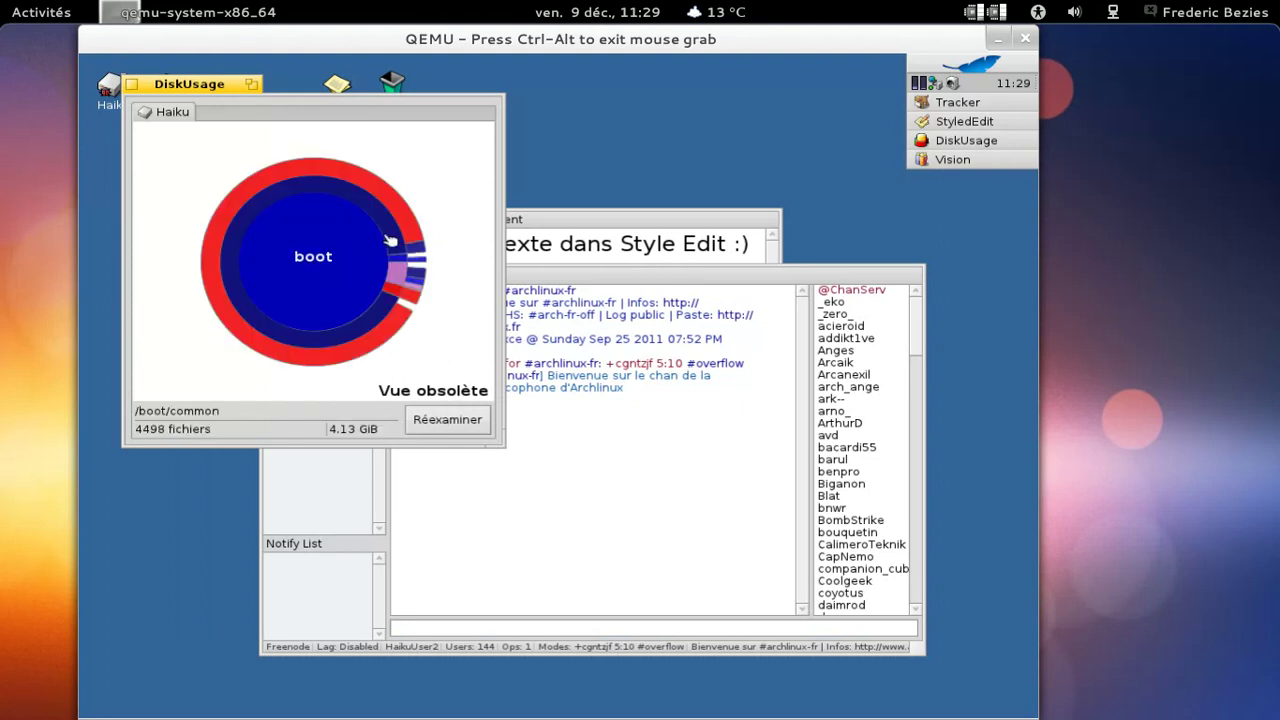
left_click(405, 263)
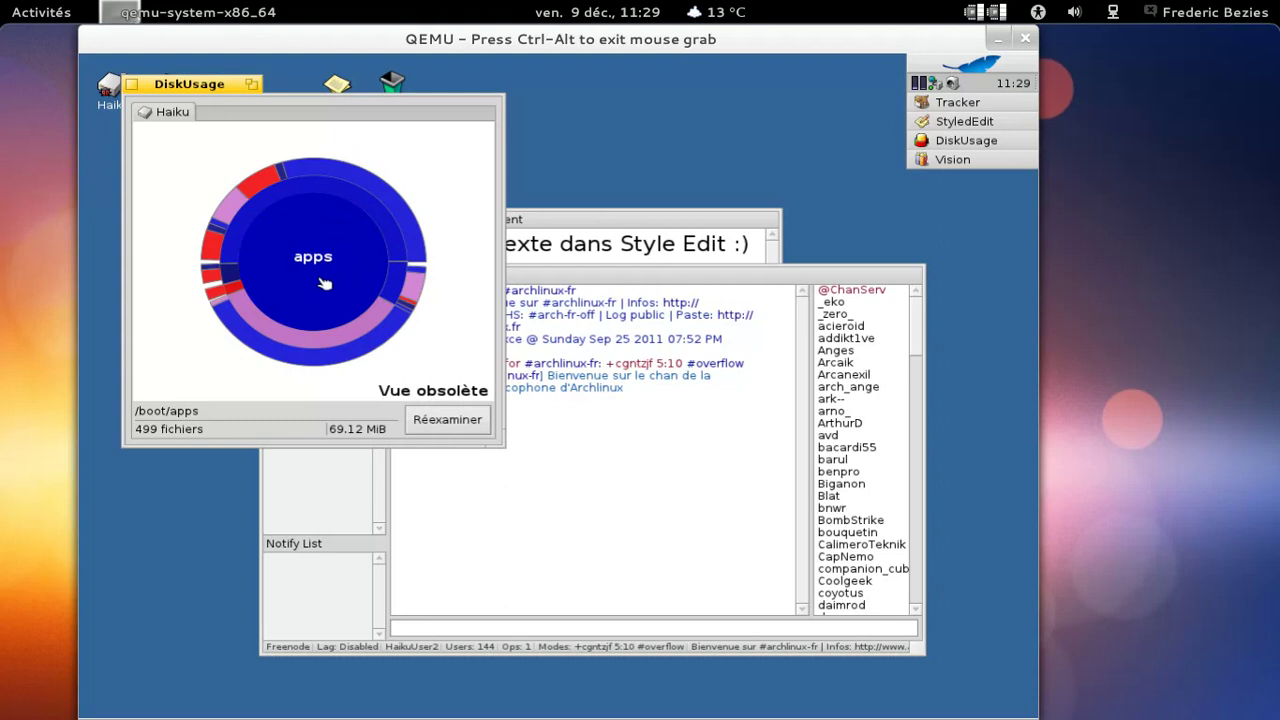
left_click(323, 284)
left_click(130, 86)
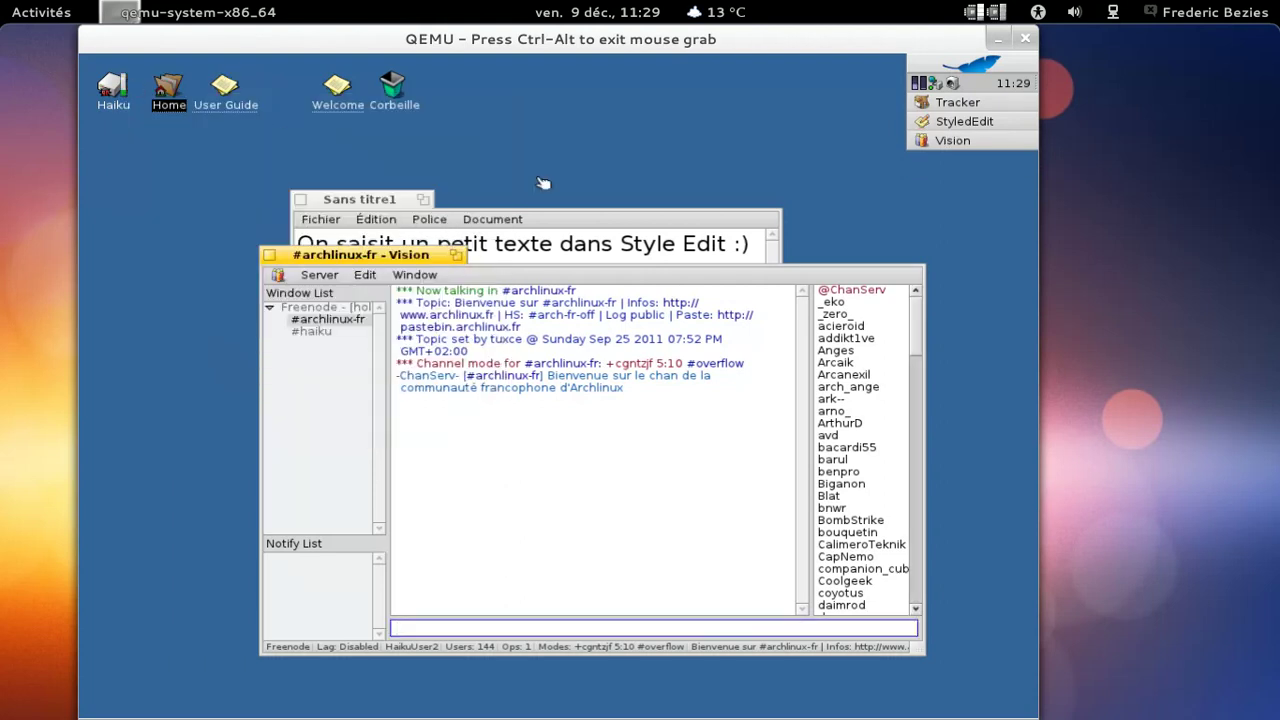
- View the recent folders and recent applications lists, and launch the Haiku3d demo
left_click(970, 62)
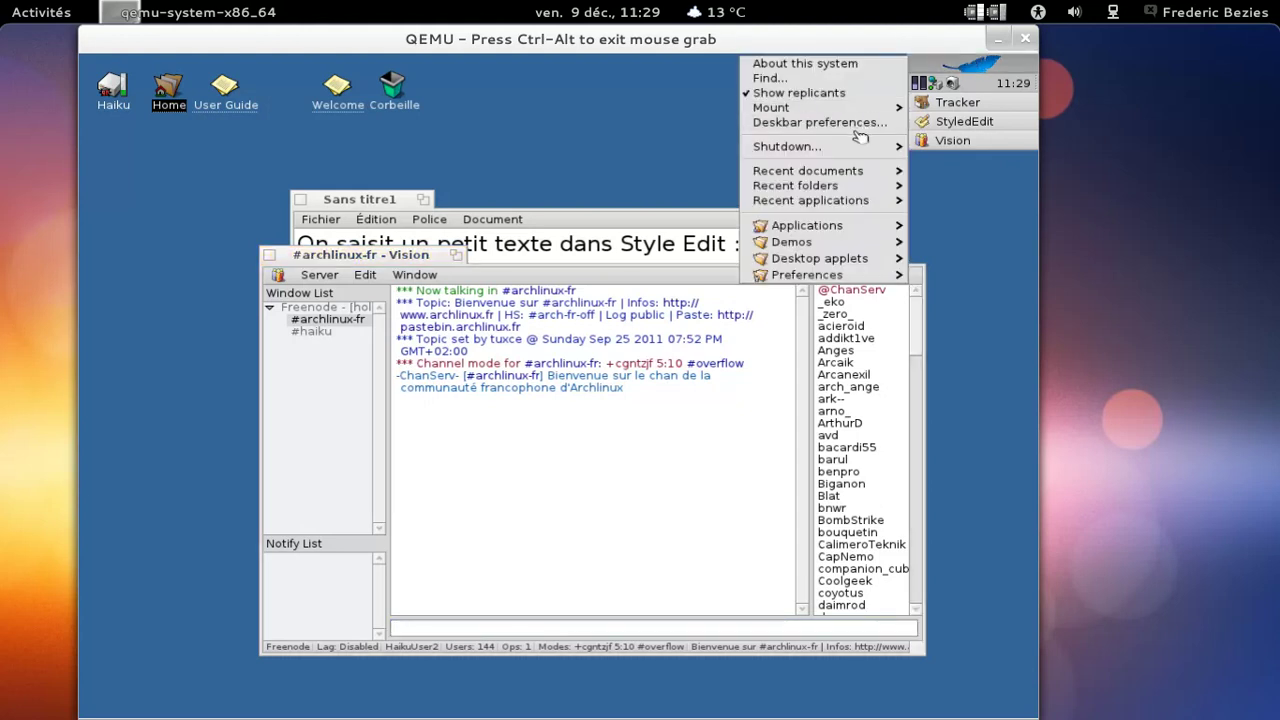
mouse_move(862, 114)
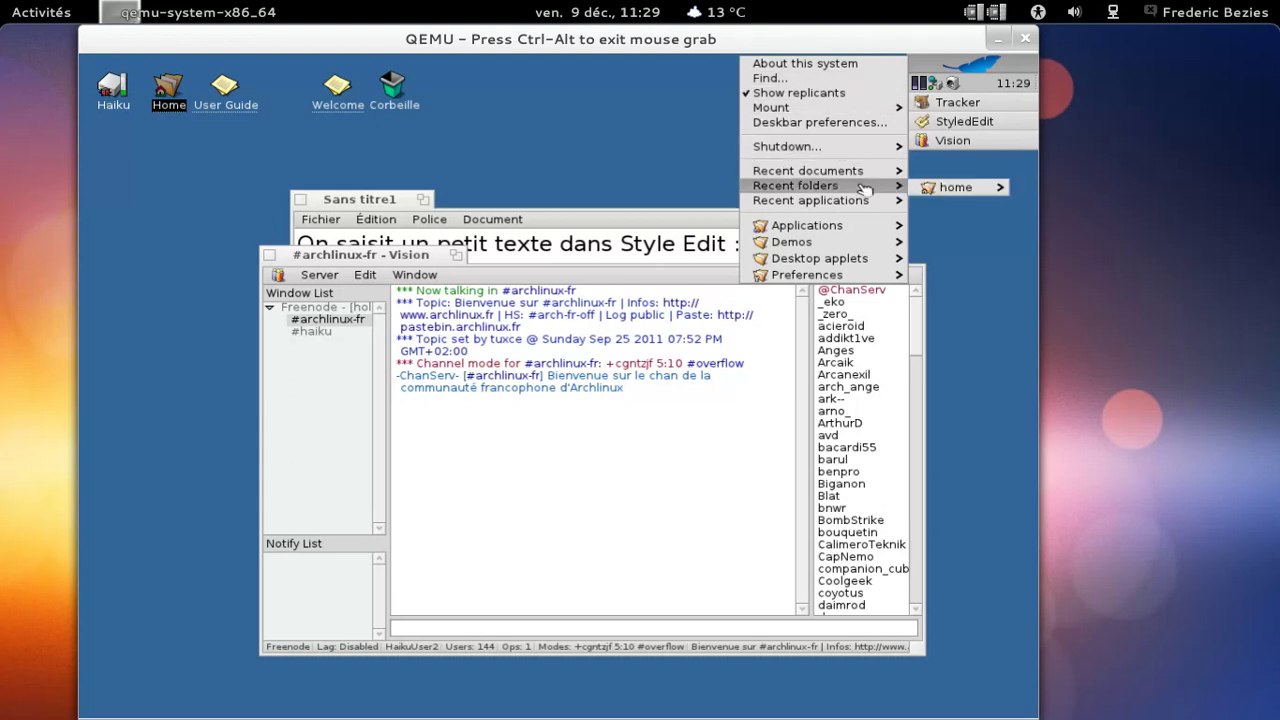
mouse_move(862, 204)
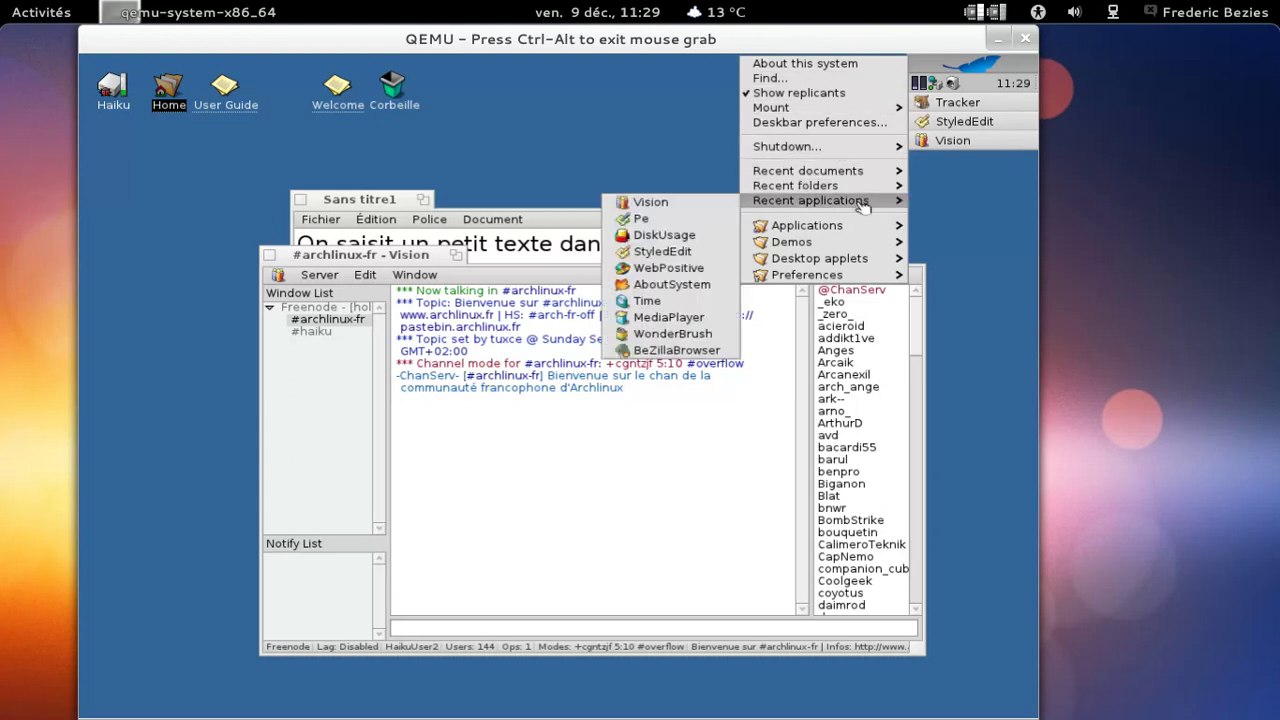
mouse_move(848, 241)
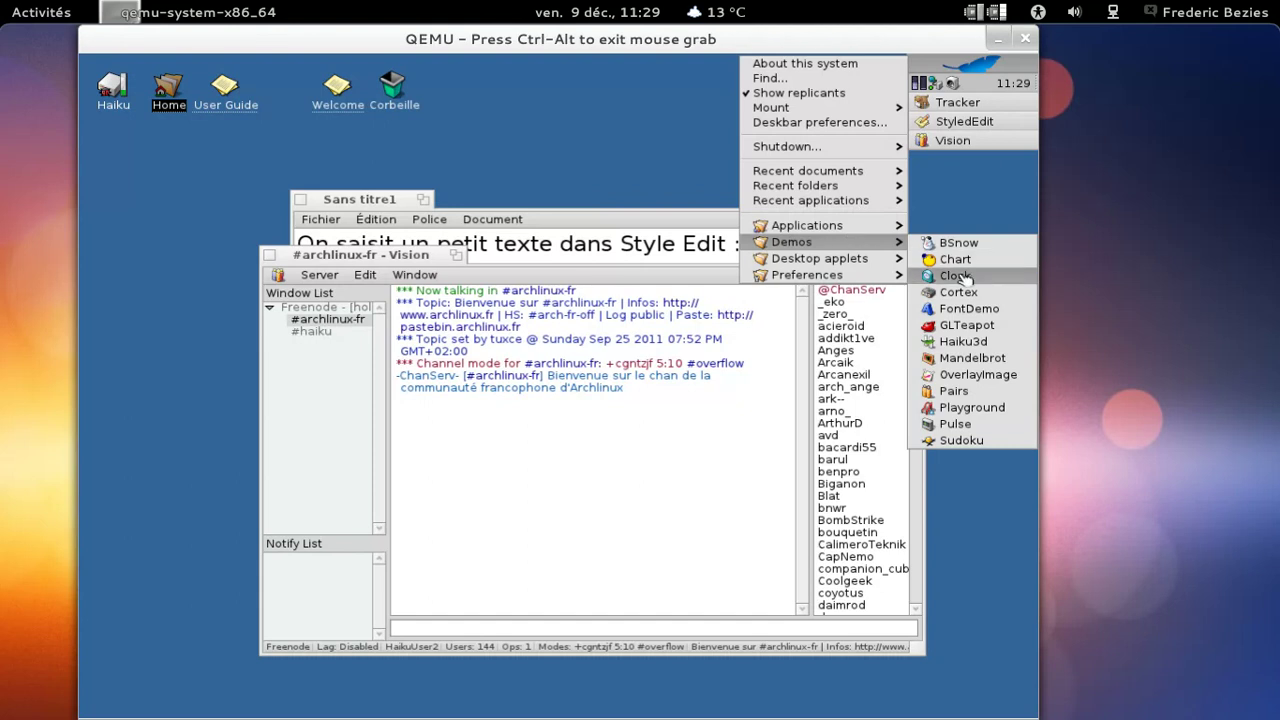
left_click(963, 342)
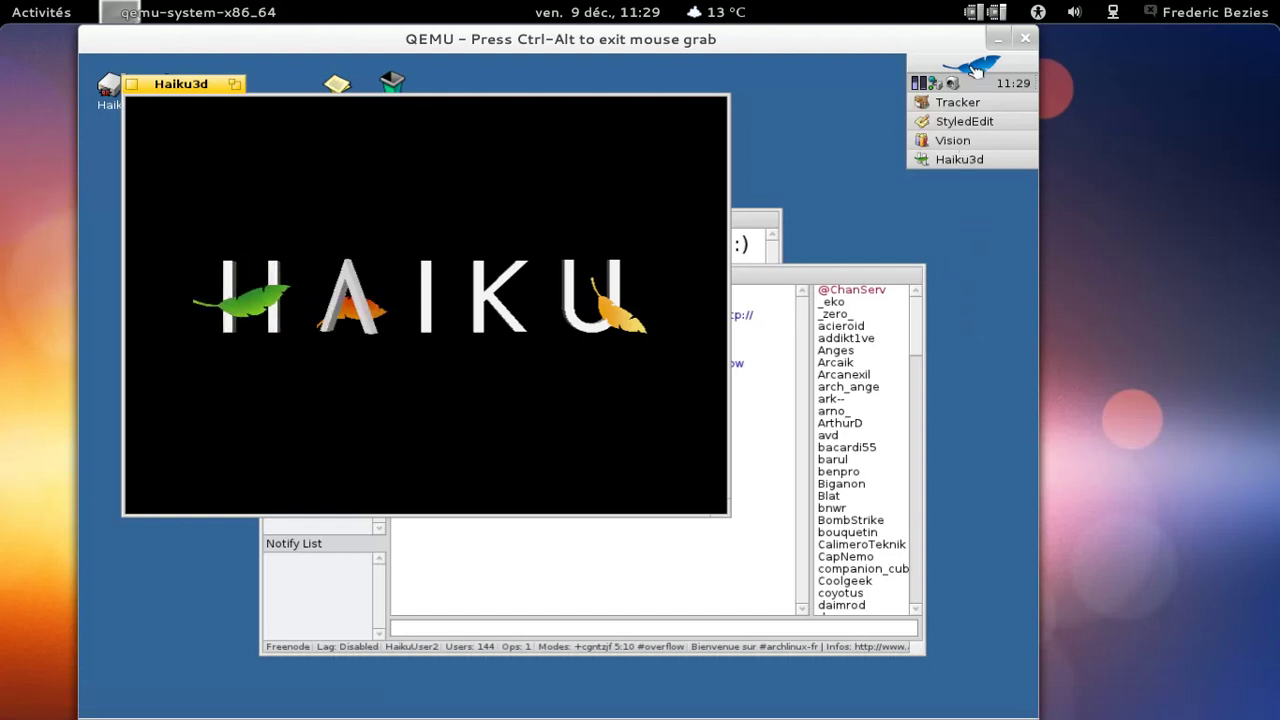
- Launch the GLTeapot demo, and shrink and move the Haiku3d window to uncover most of the teapot
left_click(975, 68)
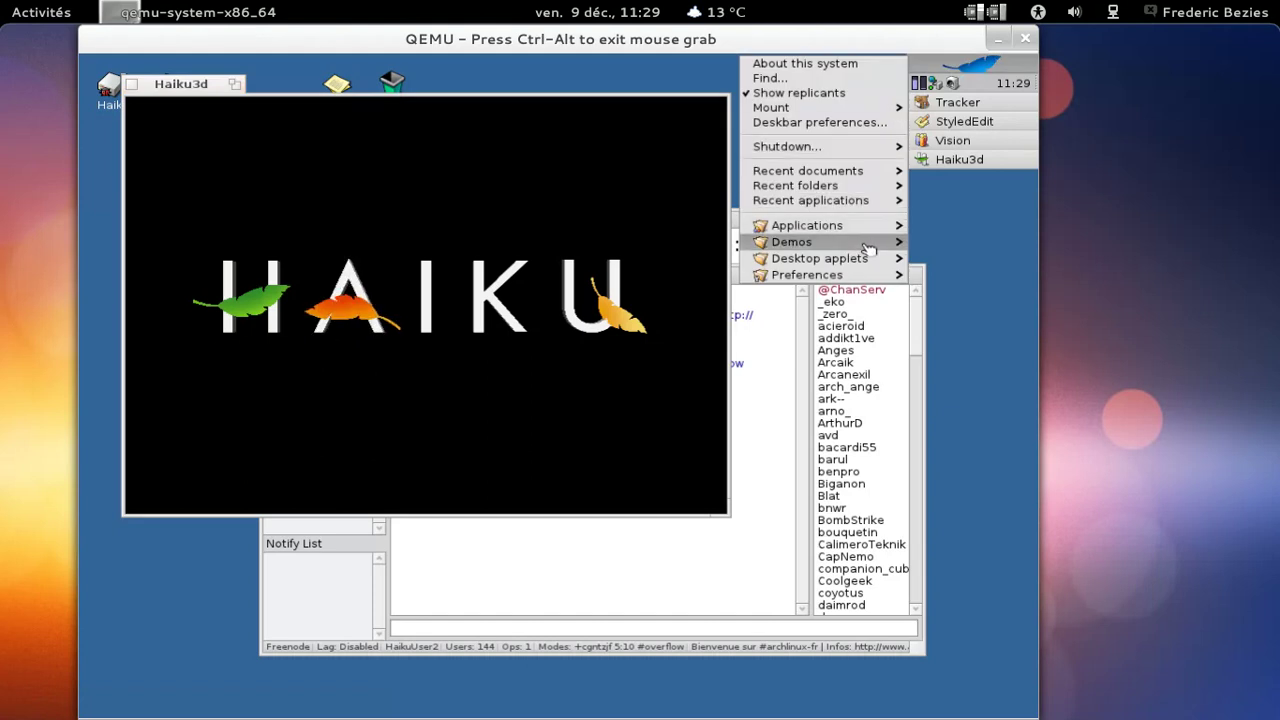
mouse_move(867, 250)
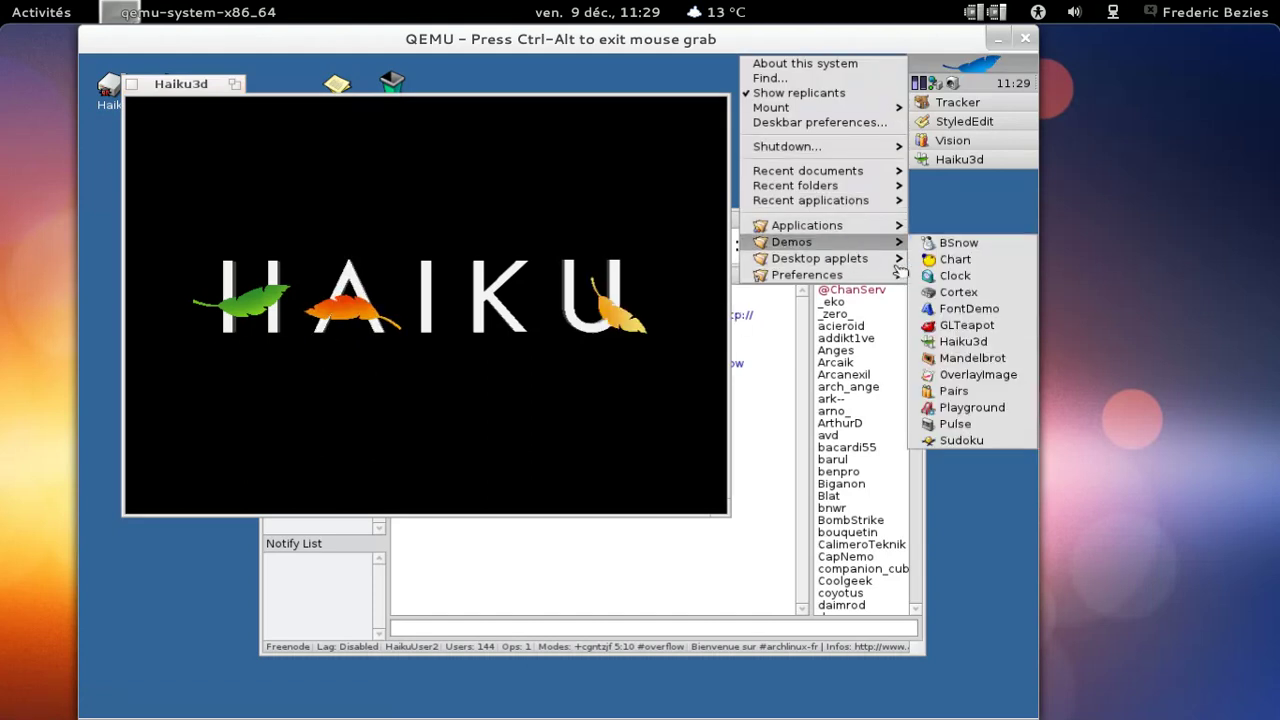
left_click(940, 326)
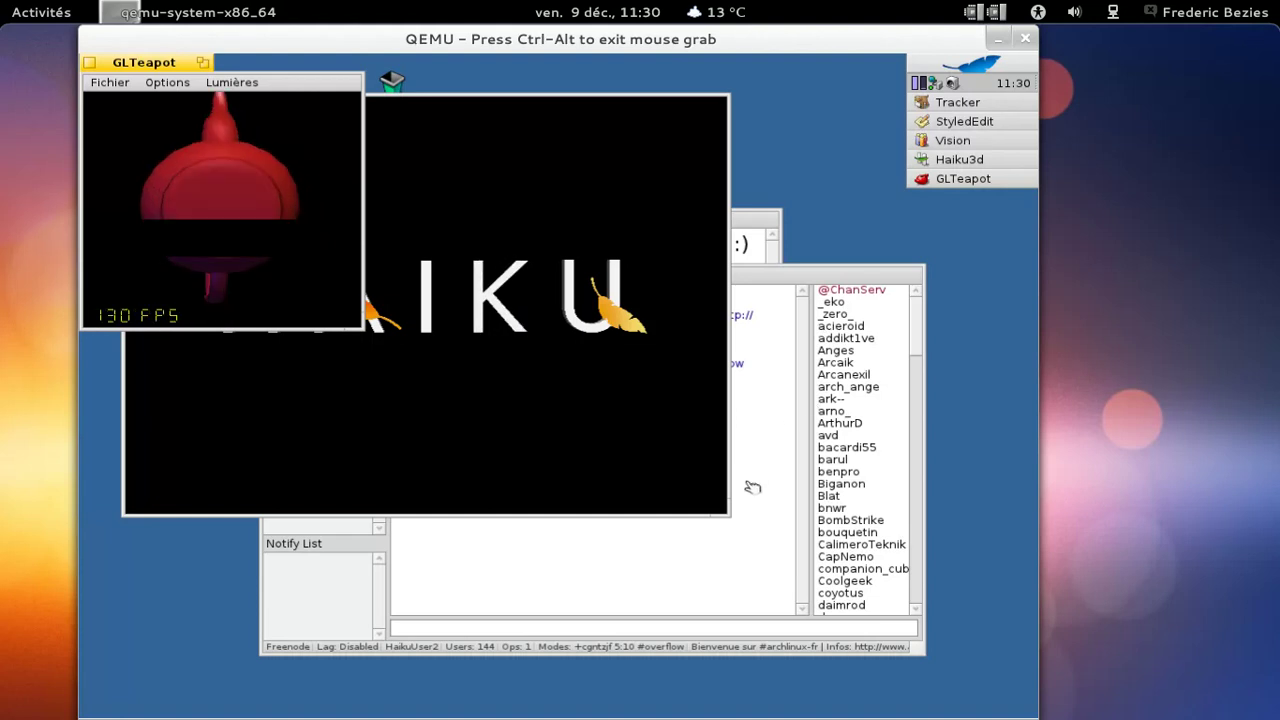
left_click_drag(730, 518, 640, 423)
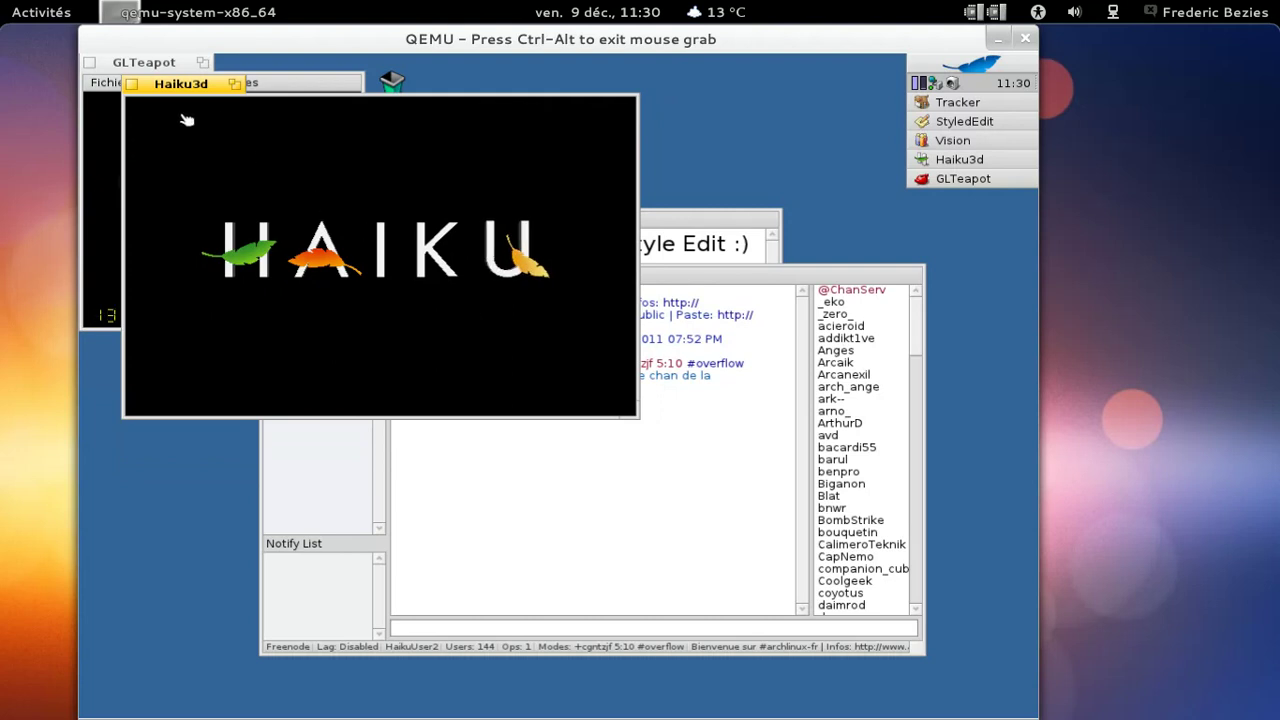
left_click_drag(195, 87, 355, 115)
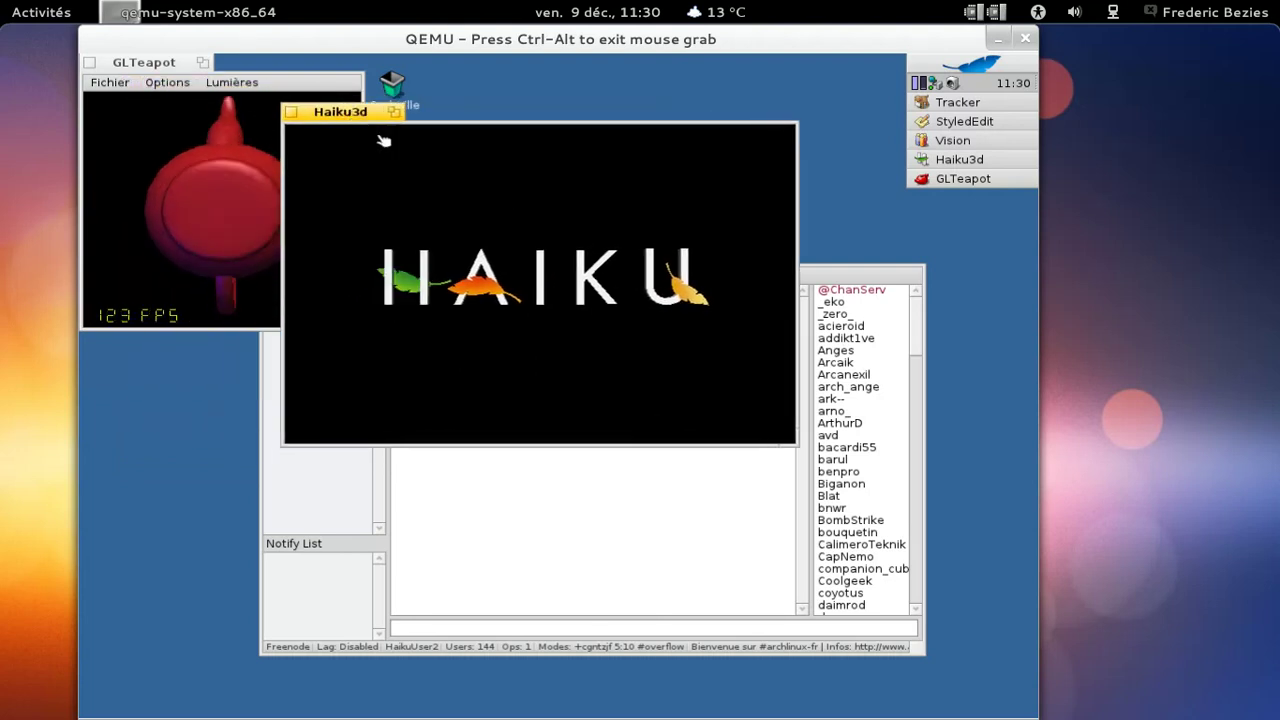
- Close the Vision chat window, and shift the text document window farther down behind the Haiku3d window
left_click(819, 273)
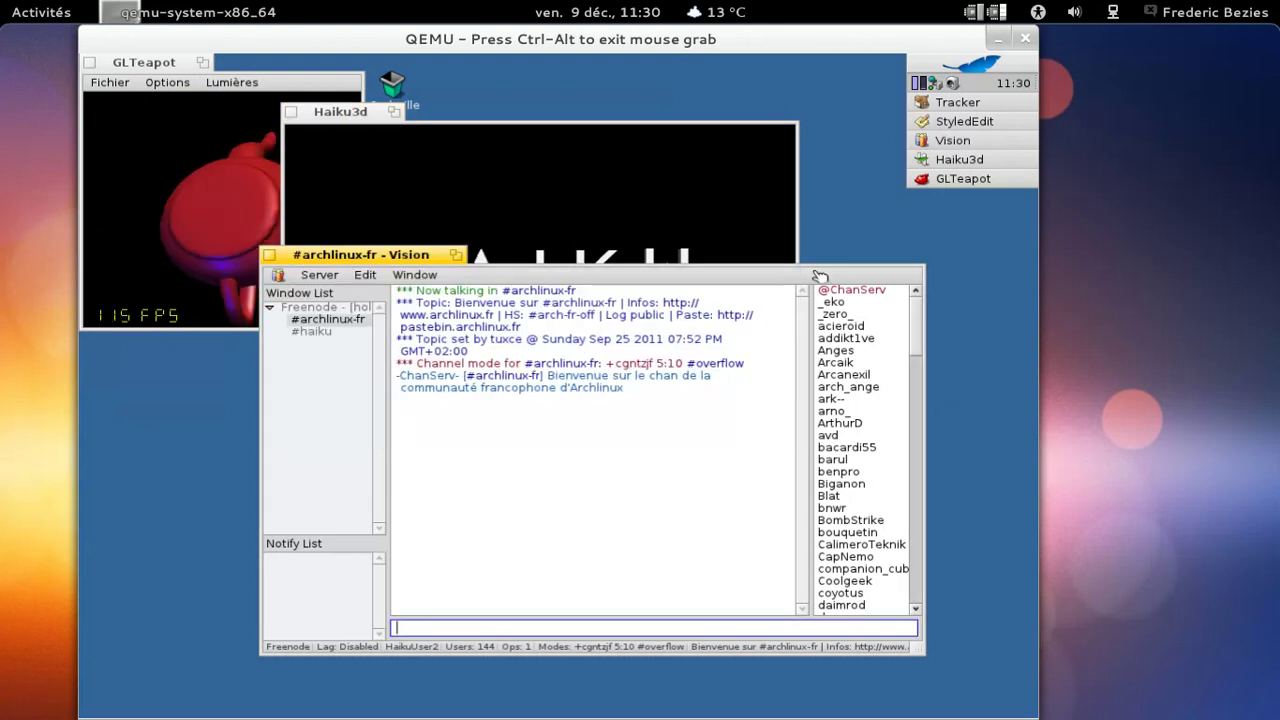
left_click(271, 256)
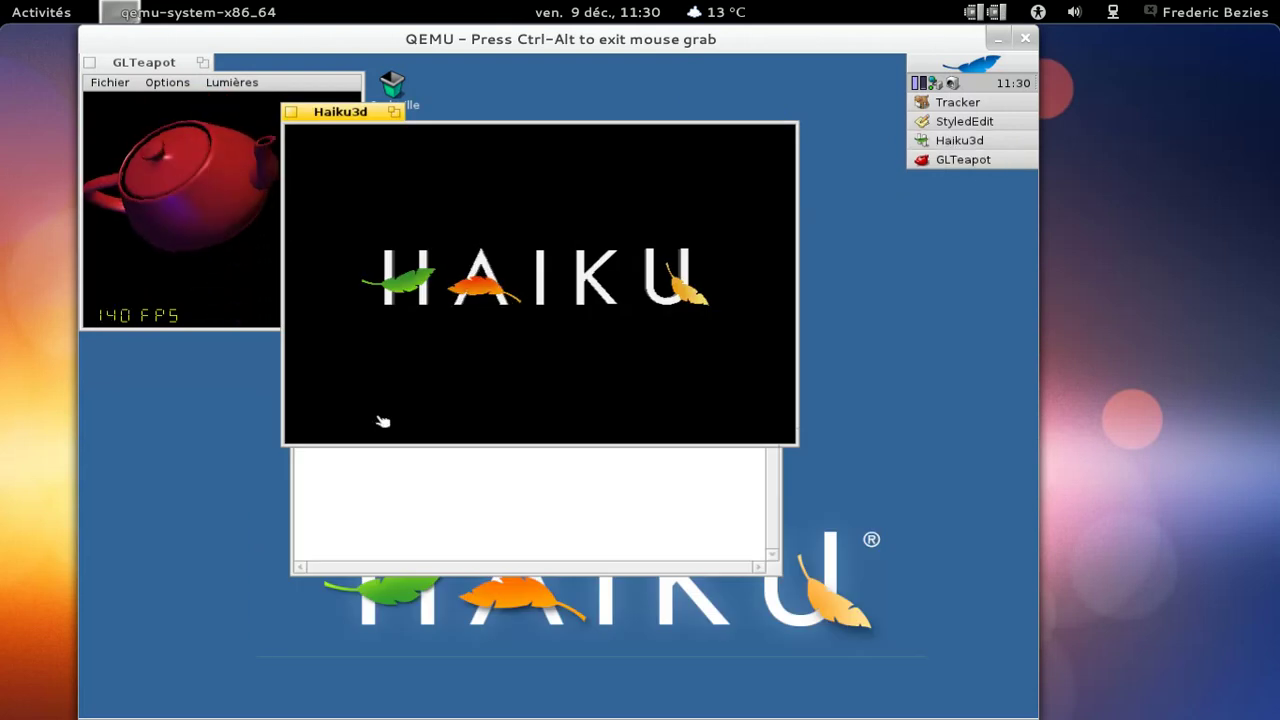
left_click(394, 465)
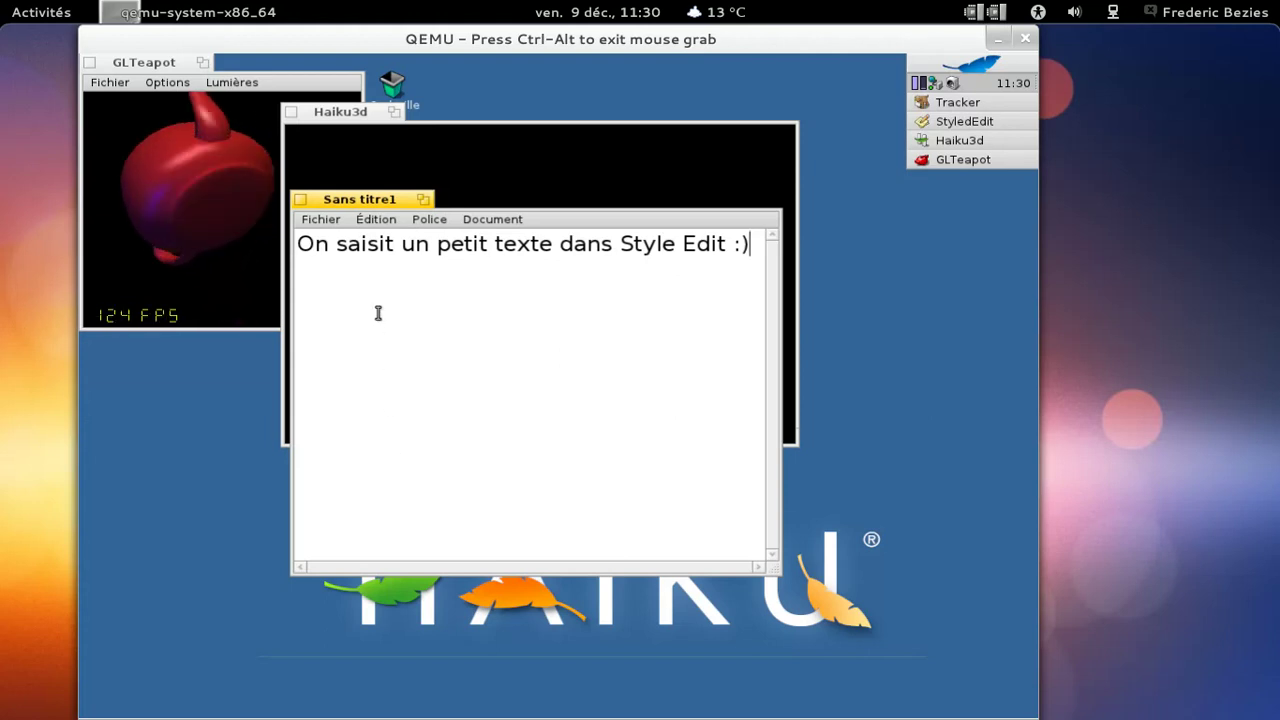
left_click_drag(365, 202, 448, 231)
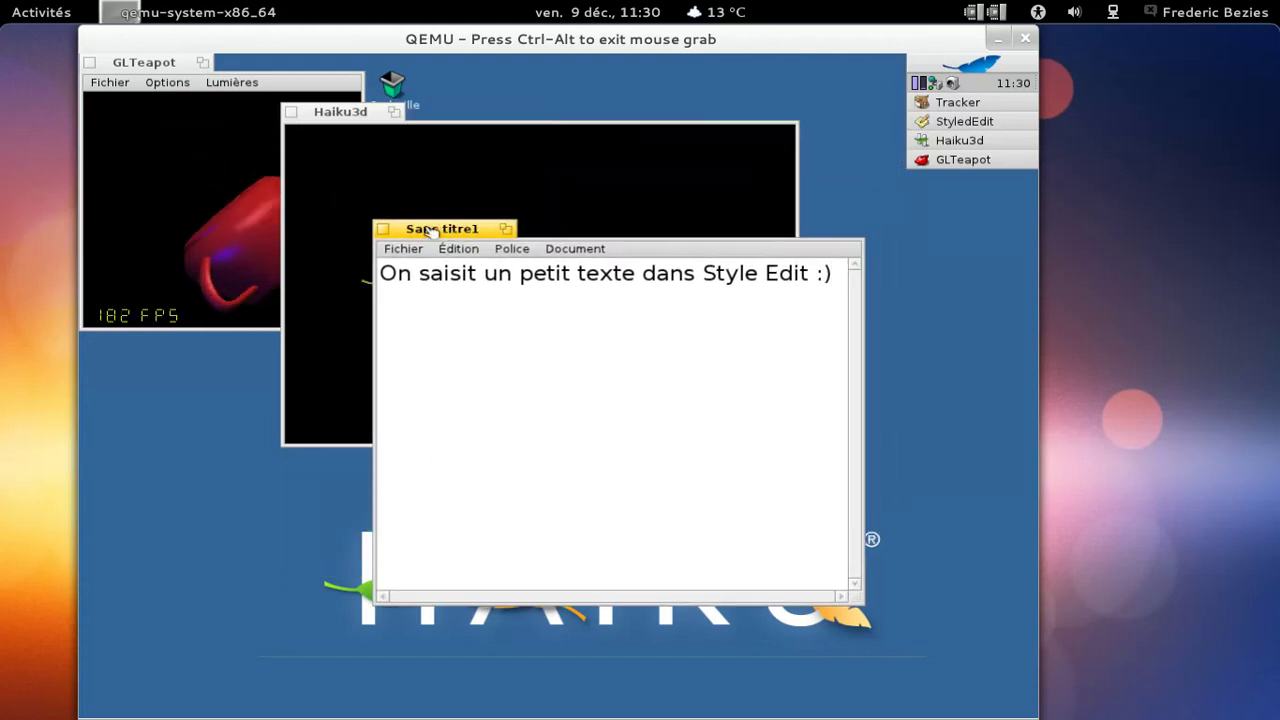
left_click(352, 126)
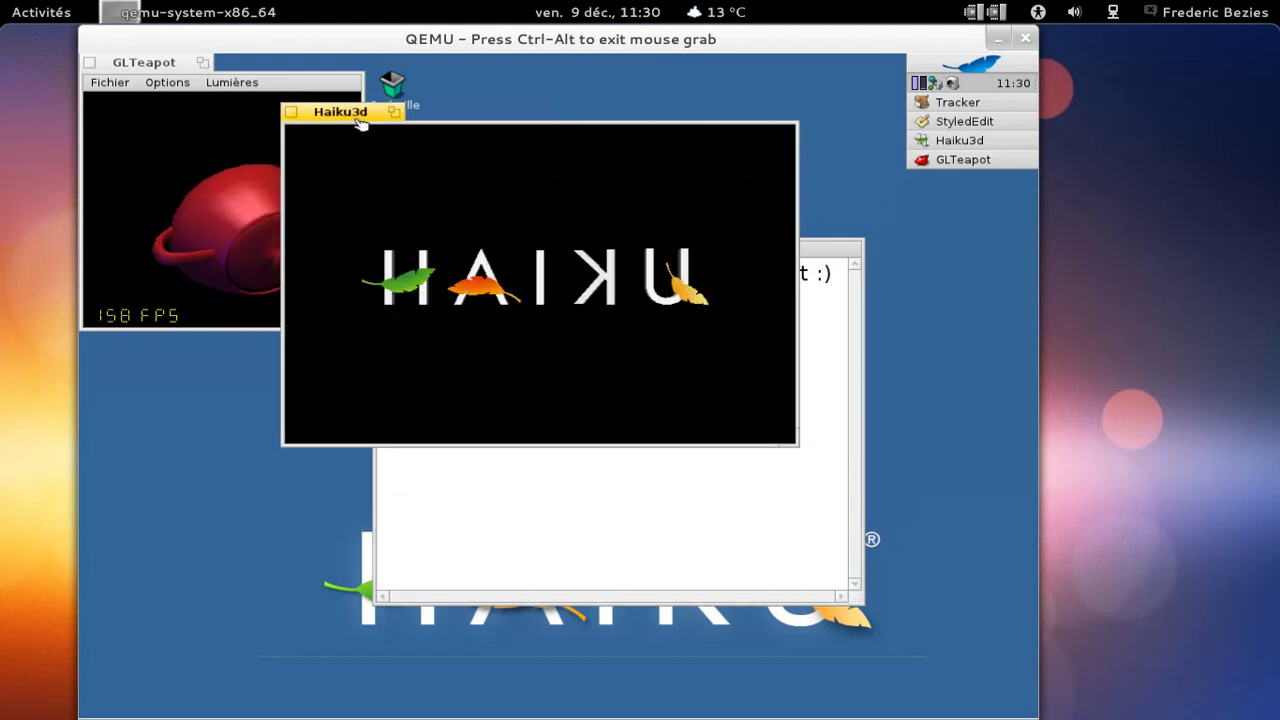
- Try the fog effect (Brouillard) on the GLTeapot demo and switch it off again
left_click(232, 82)
left_click(230, 82)
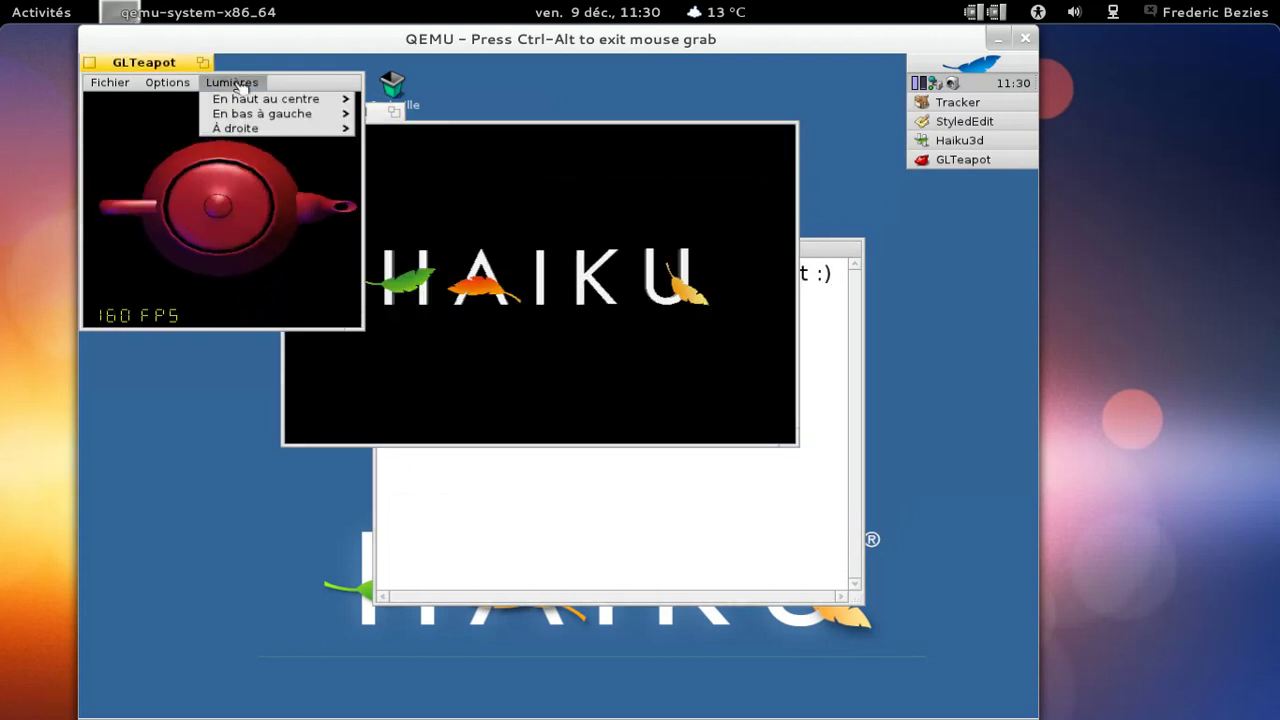
mouse_move(220, 100)
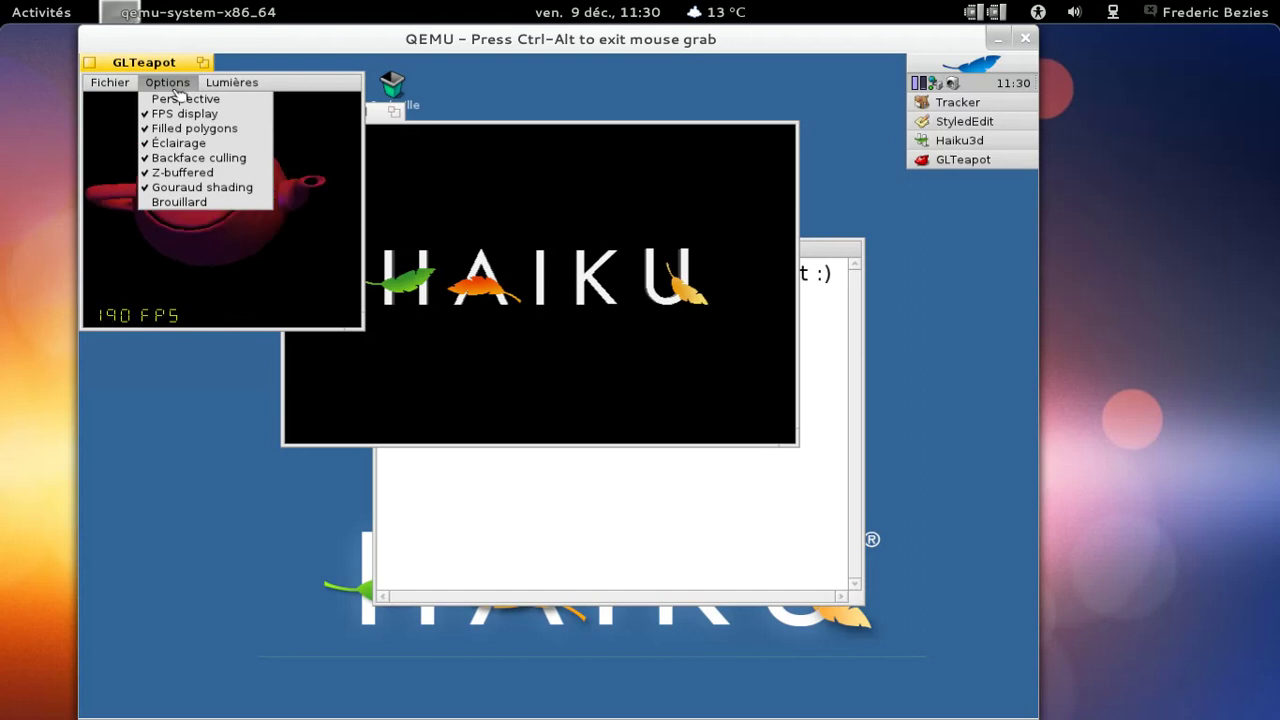
left_click(193, 202)
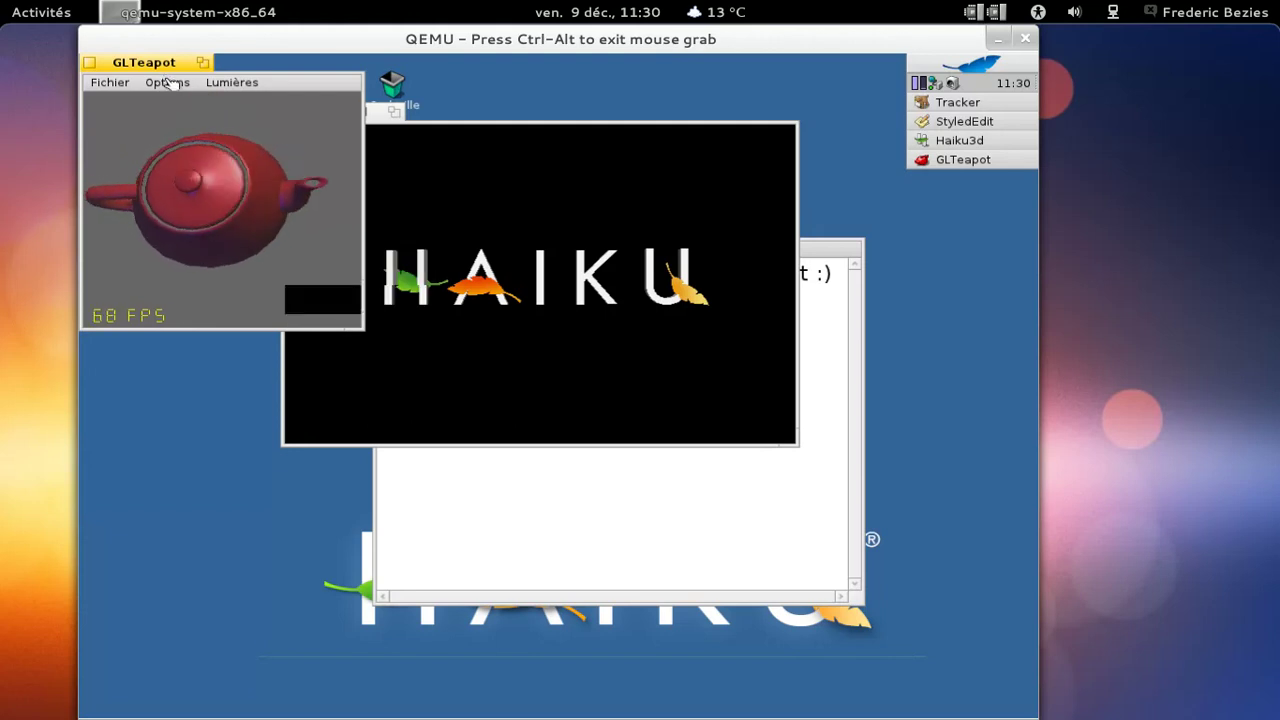
left_click(167, 82)
left_click(193, 202)
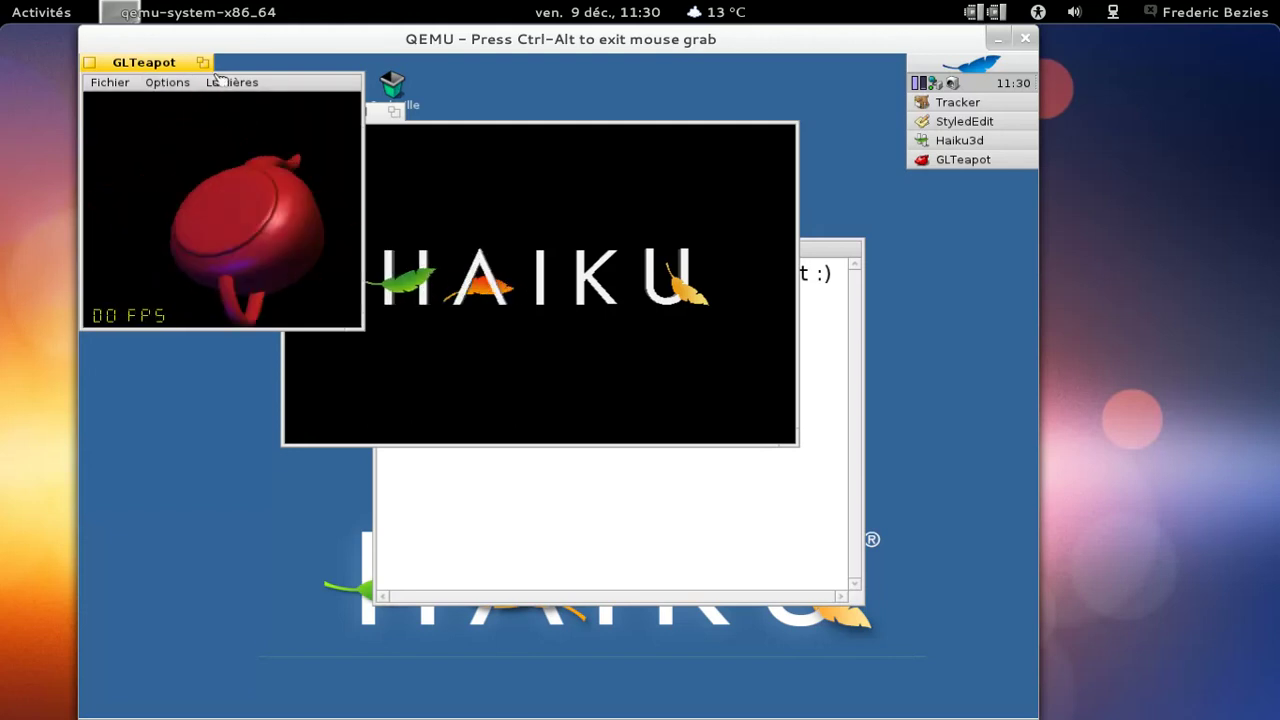
- Check the lighting options of GLTeapot without changing them, and bring the Haiku3d window to the front
left_click(230, 82)
left_click(367, 88)
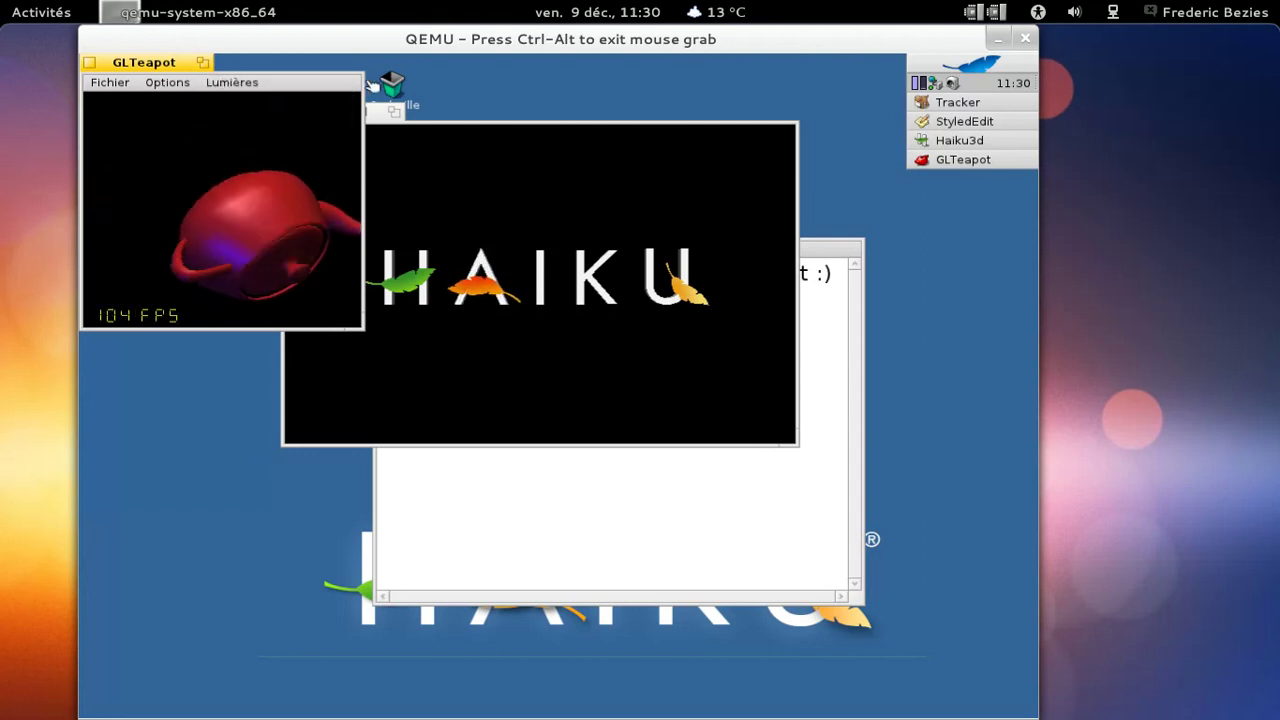
left_click(468, 163)
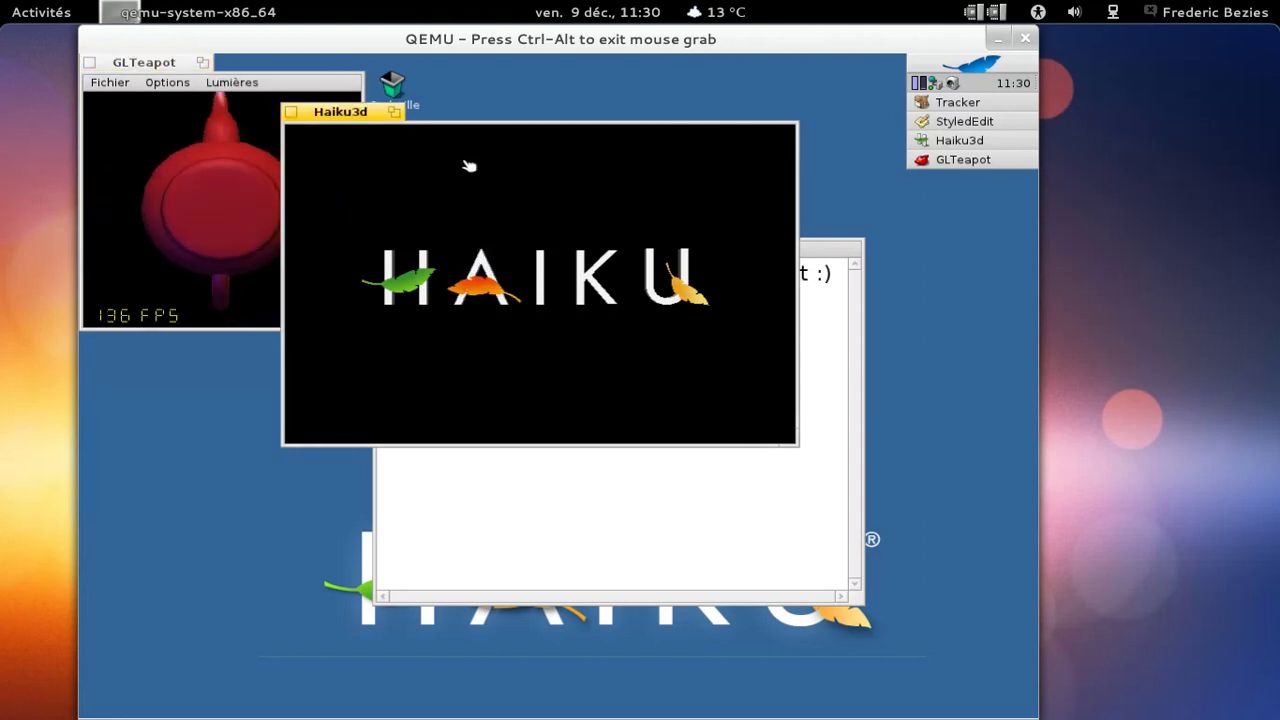
- Close the Haiku3d and GLTeapot demo windows
left_click(291, 112)
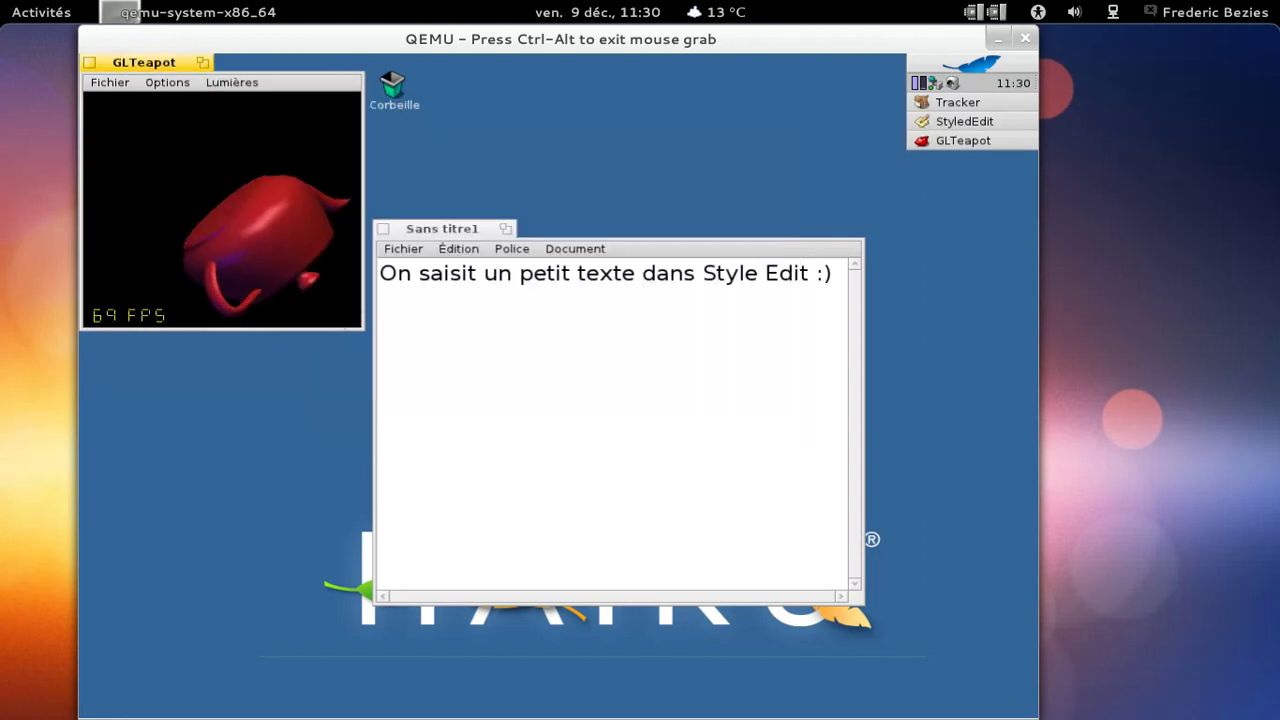
left_click(92, 64)
left_click(978, 66)
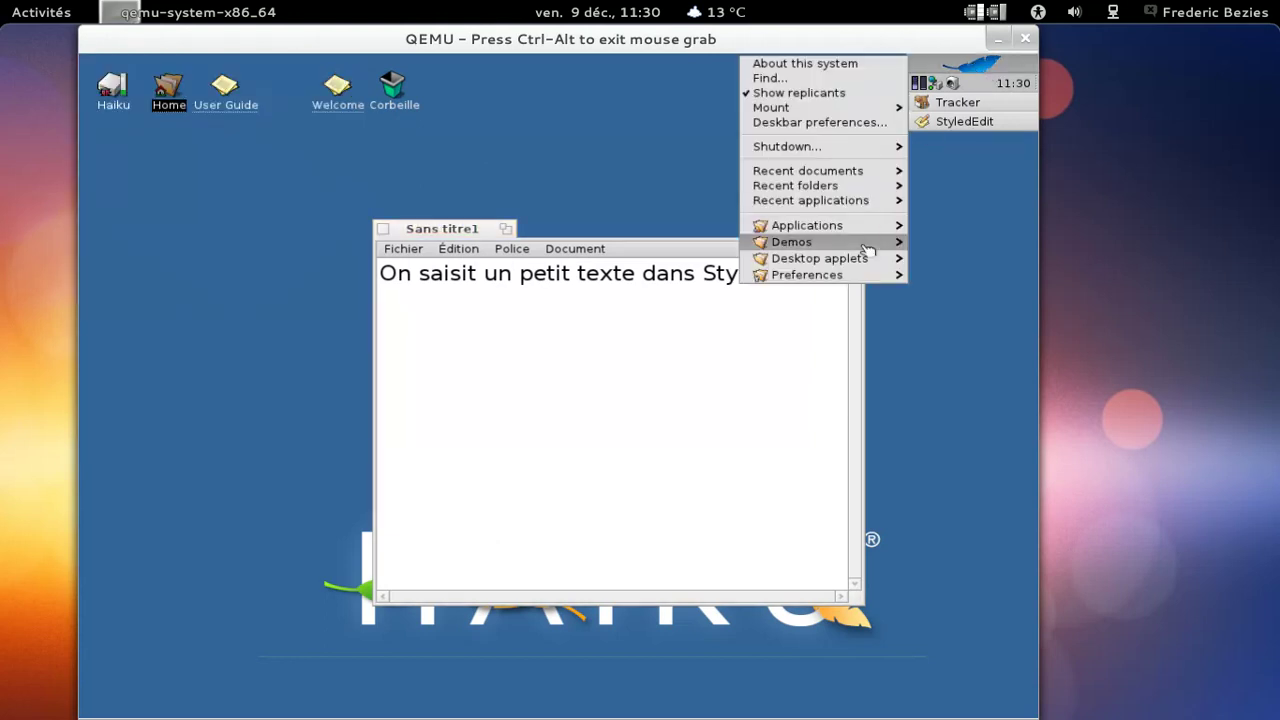
- Add the line "Impressionnant les deux démos en OpenGL :)" below the existing text in the StyledEdit document
left_click(717, 346)
type("Impressionnan")
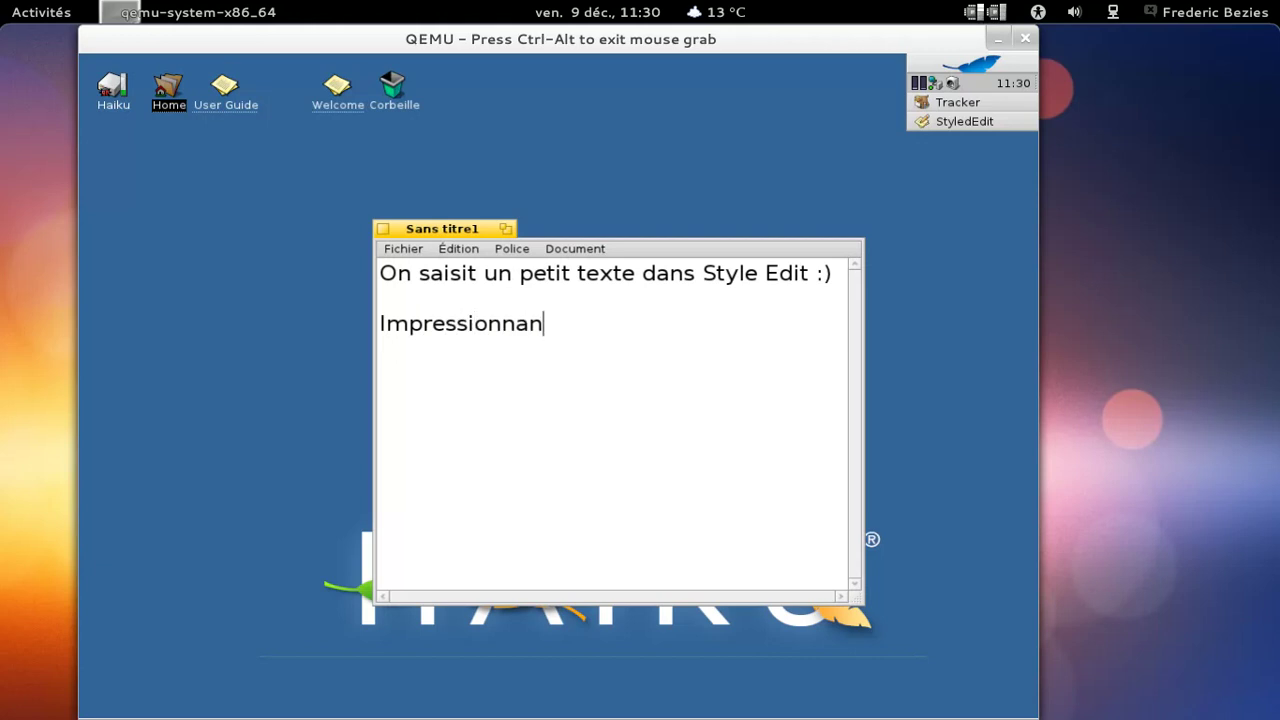
type("t les deux démos")
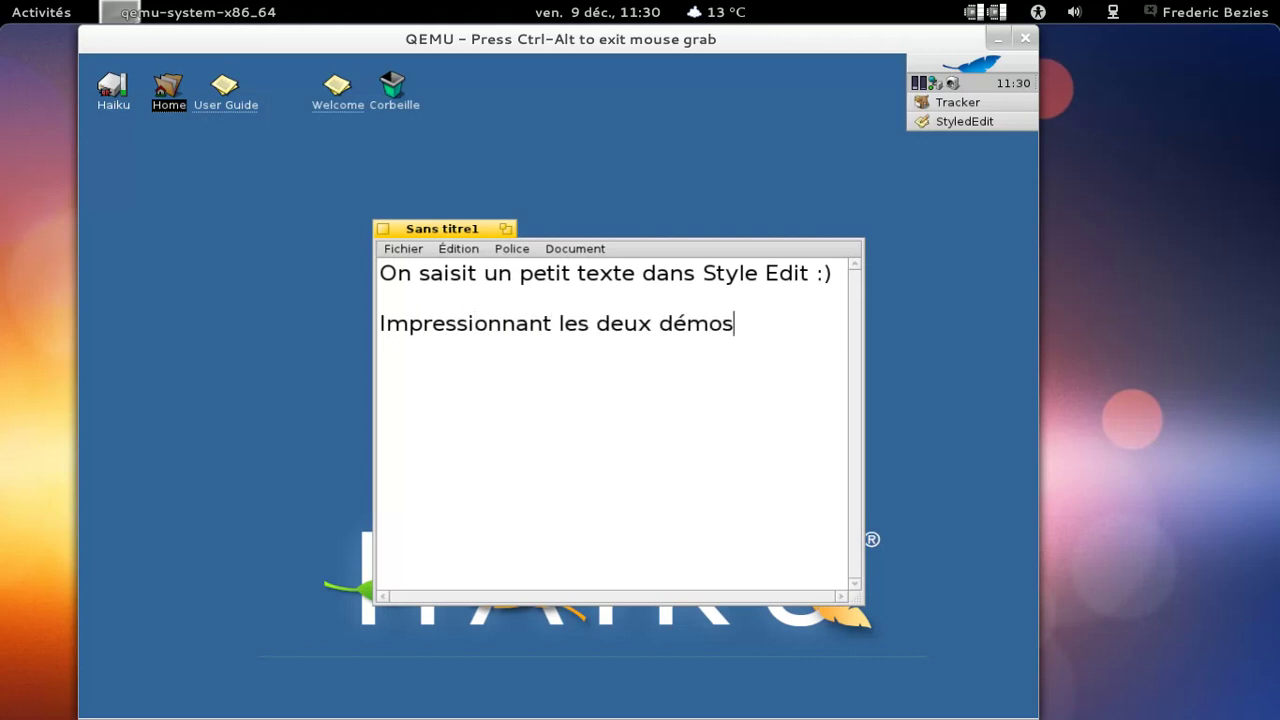
type(" en Open")
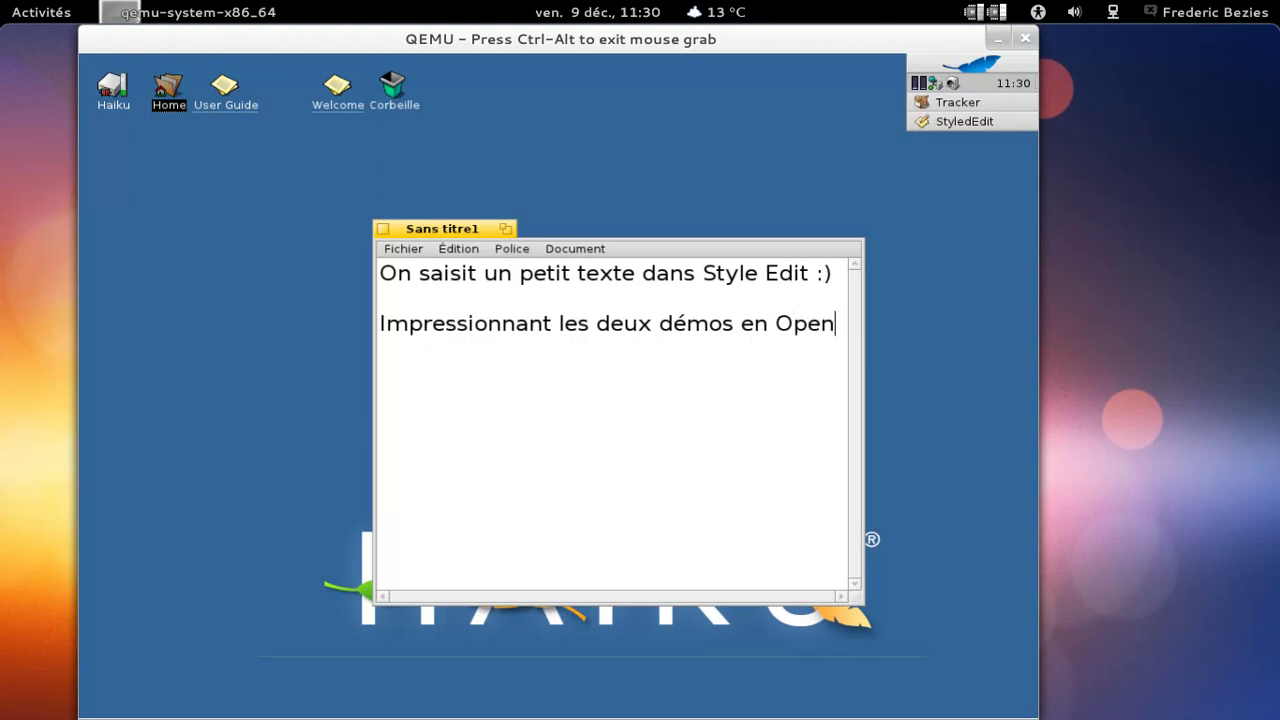
type("GLM")
key("BackSpace")
type(":)")
key("Return")
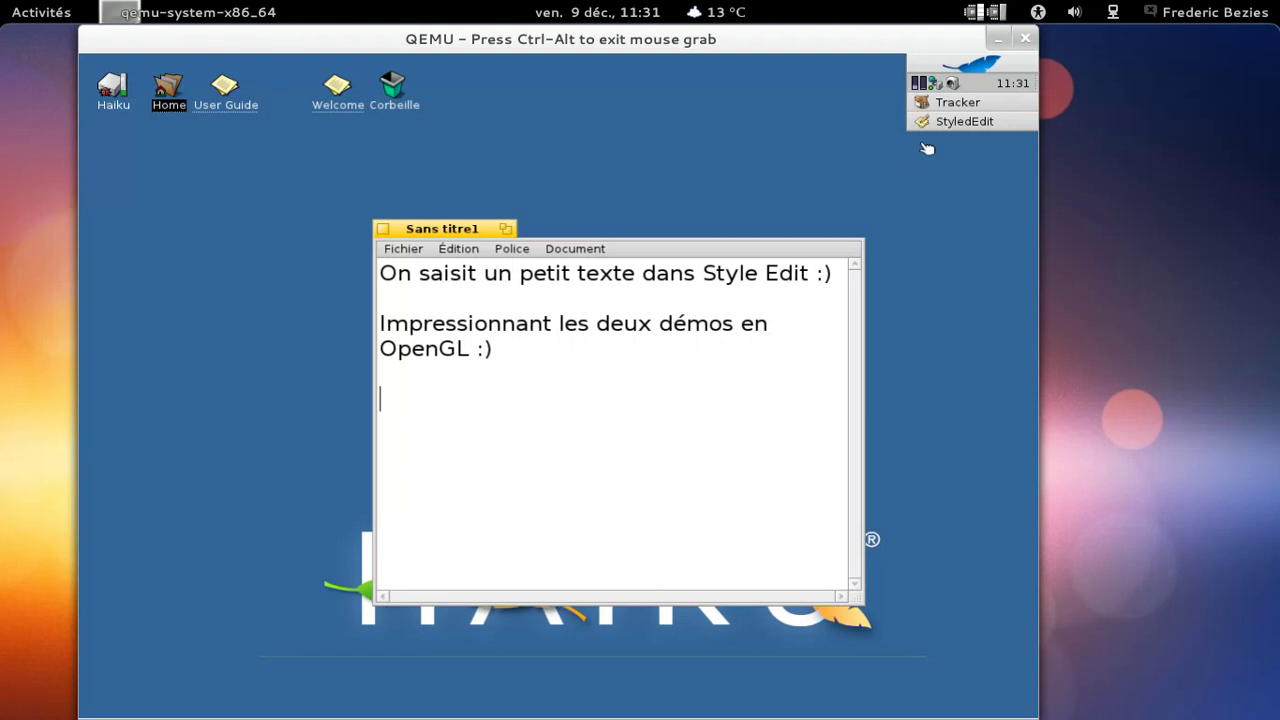
- Open the OpenGL preferences to check the version and renderer information, and close them again
left_click(921, 65)
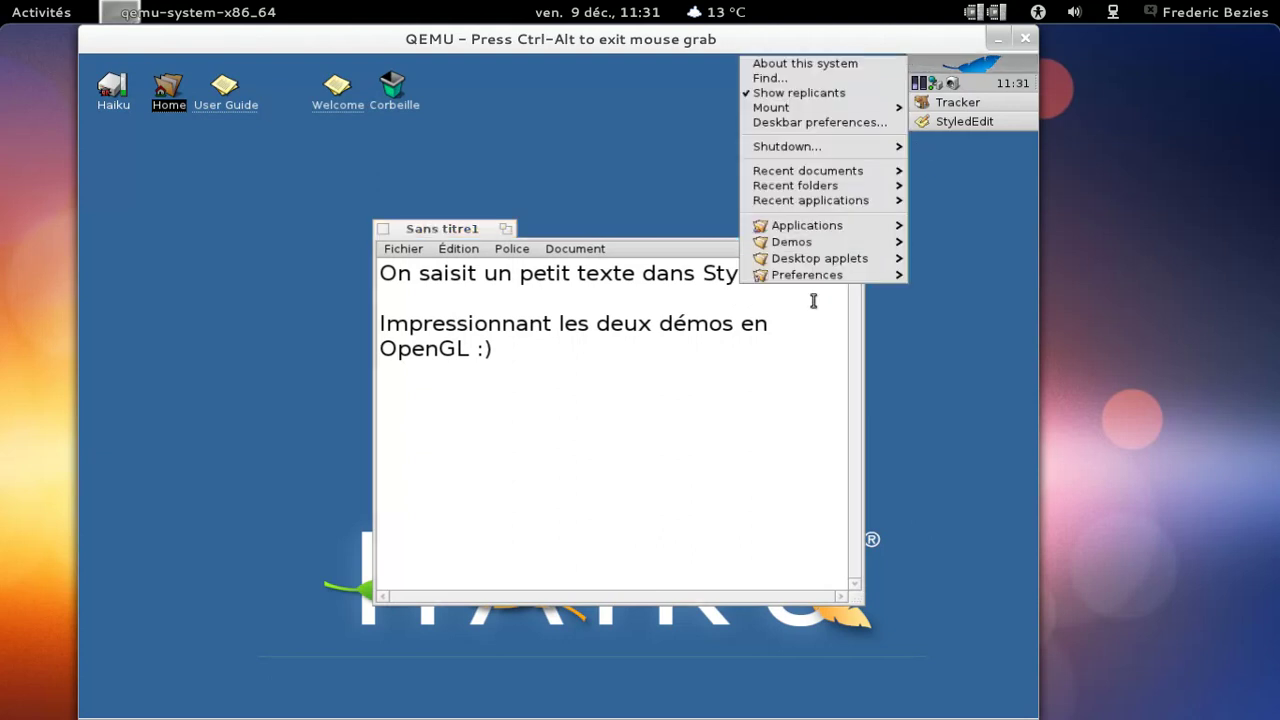
mouse_move(821, 275)
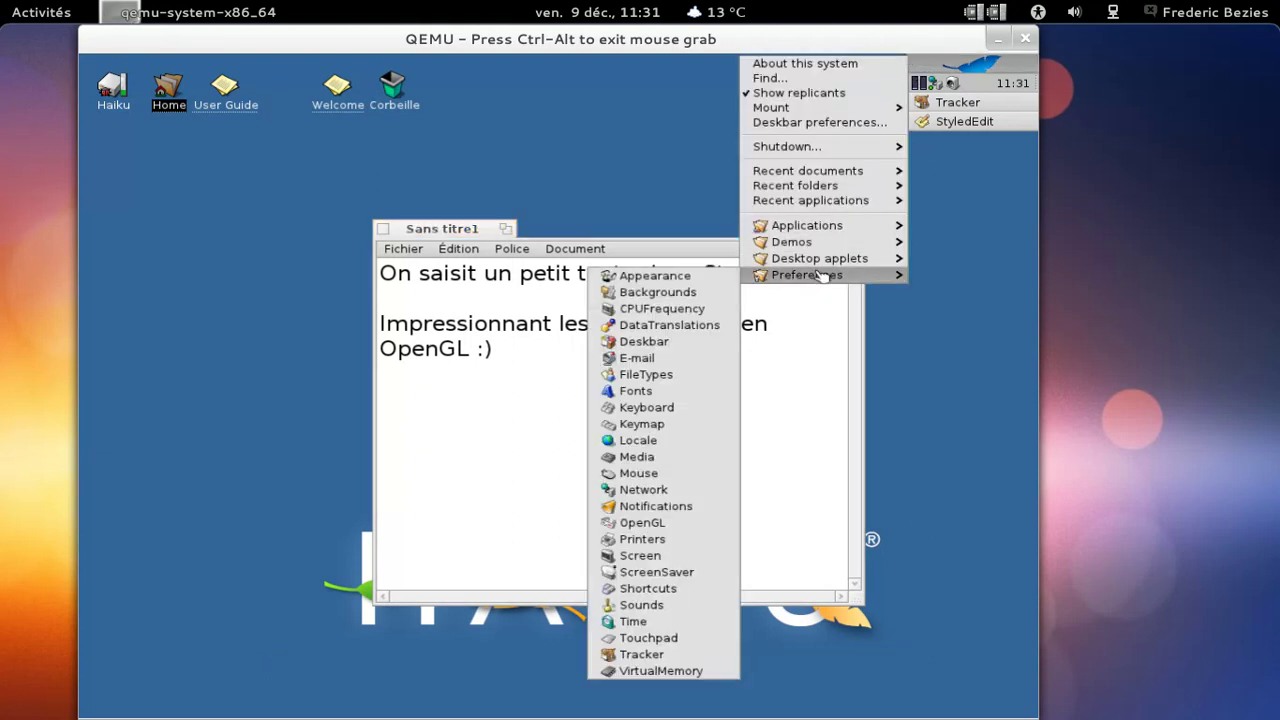
left_click(680, 526)
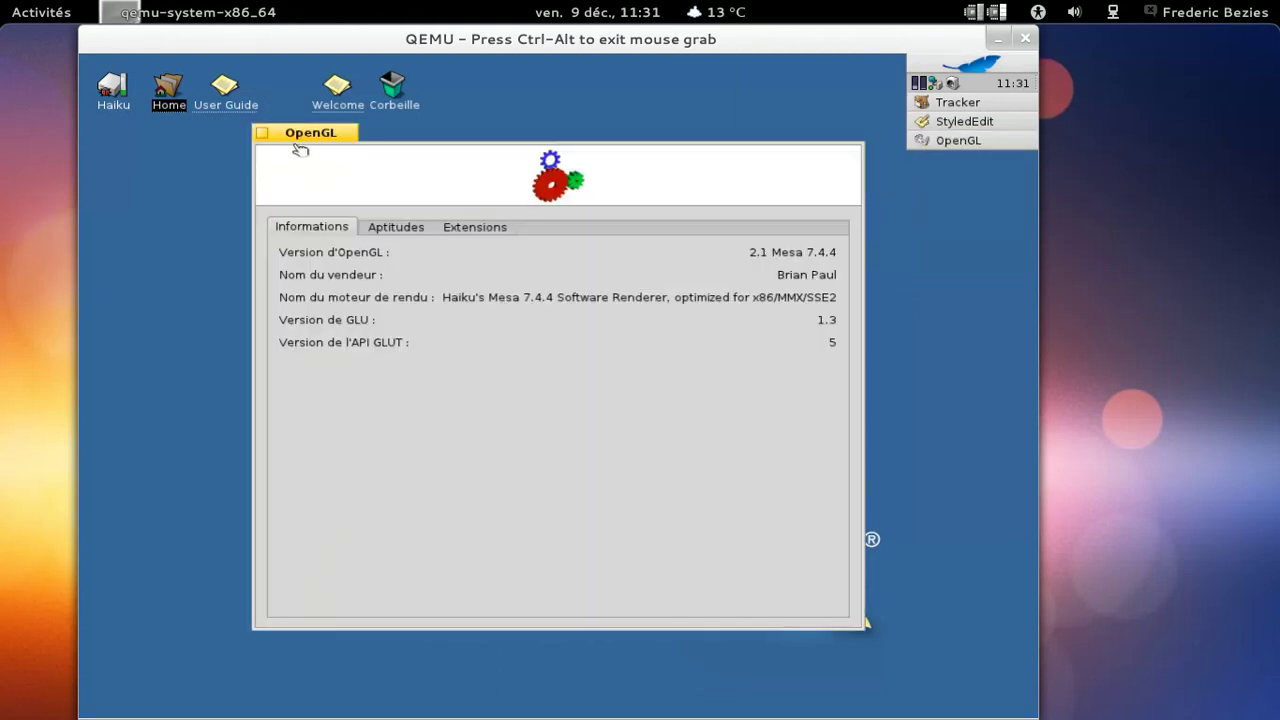
left_click(262, 137)
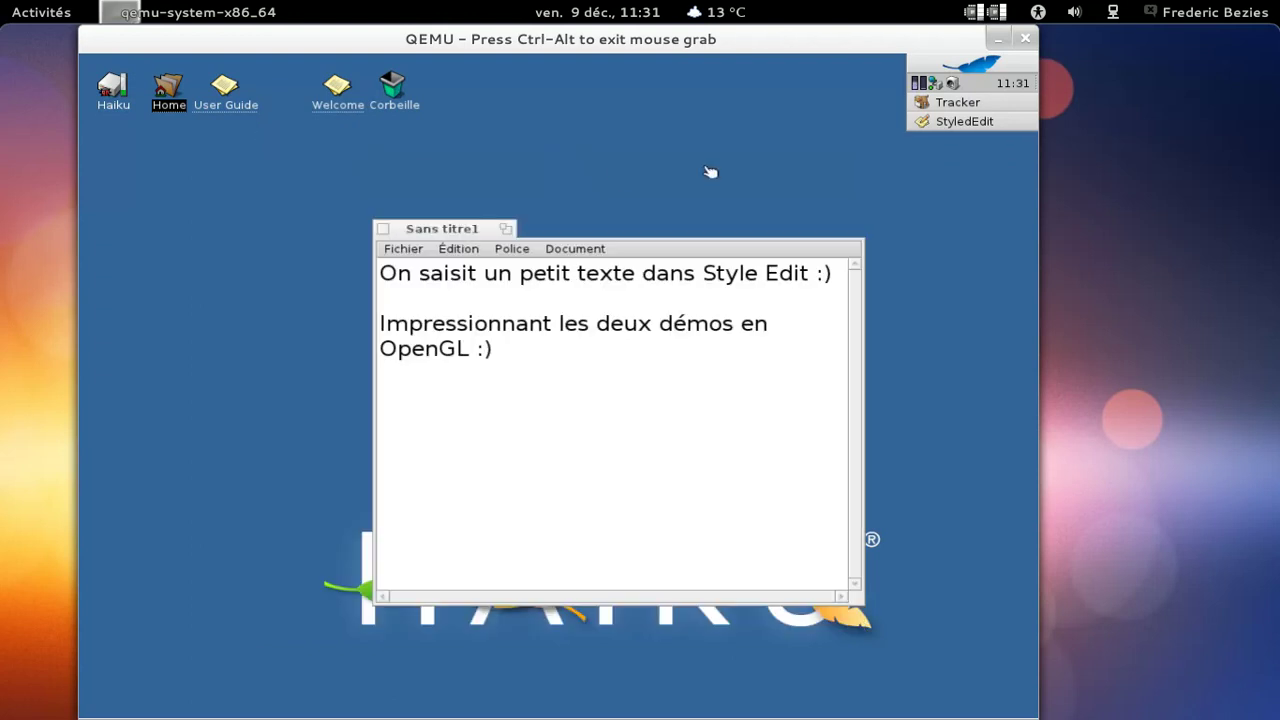
- Review the language, formatting and options pages of the Locale preferences without changing anything, and close them
left_click(944, 68)
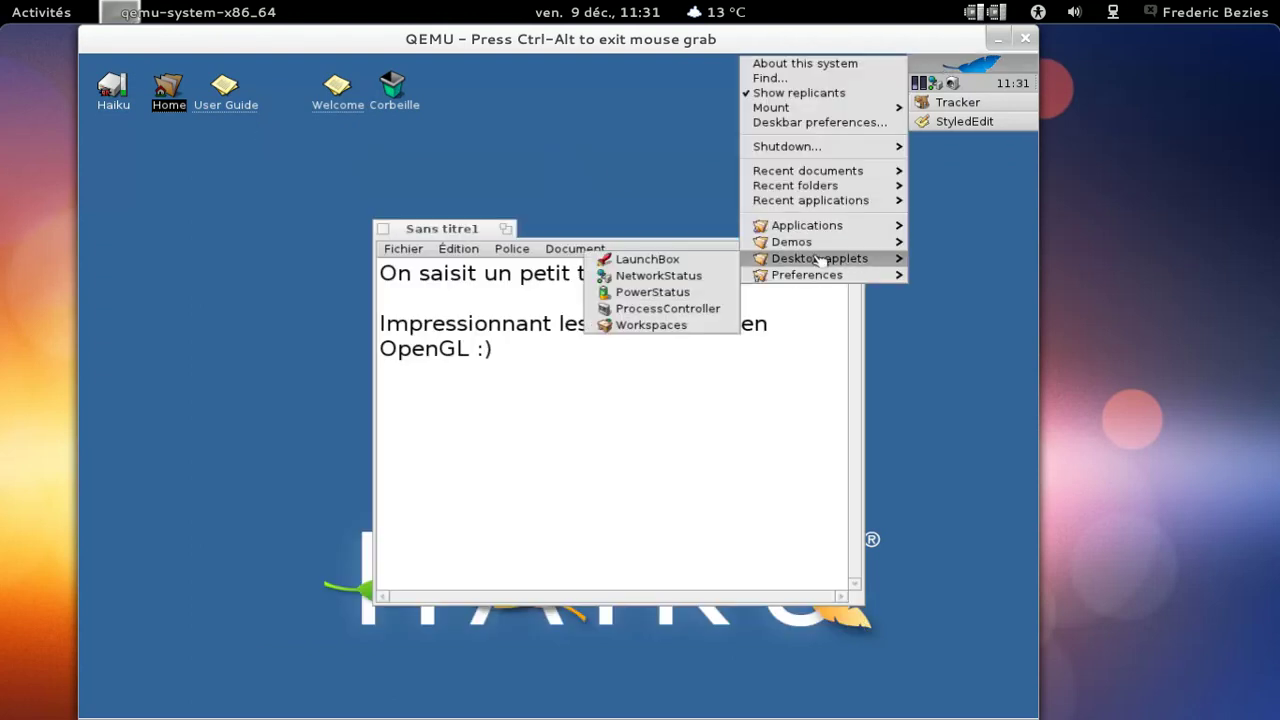
mouse_move(815, 246)
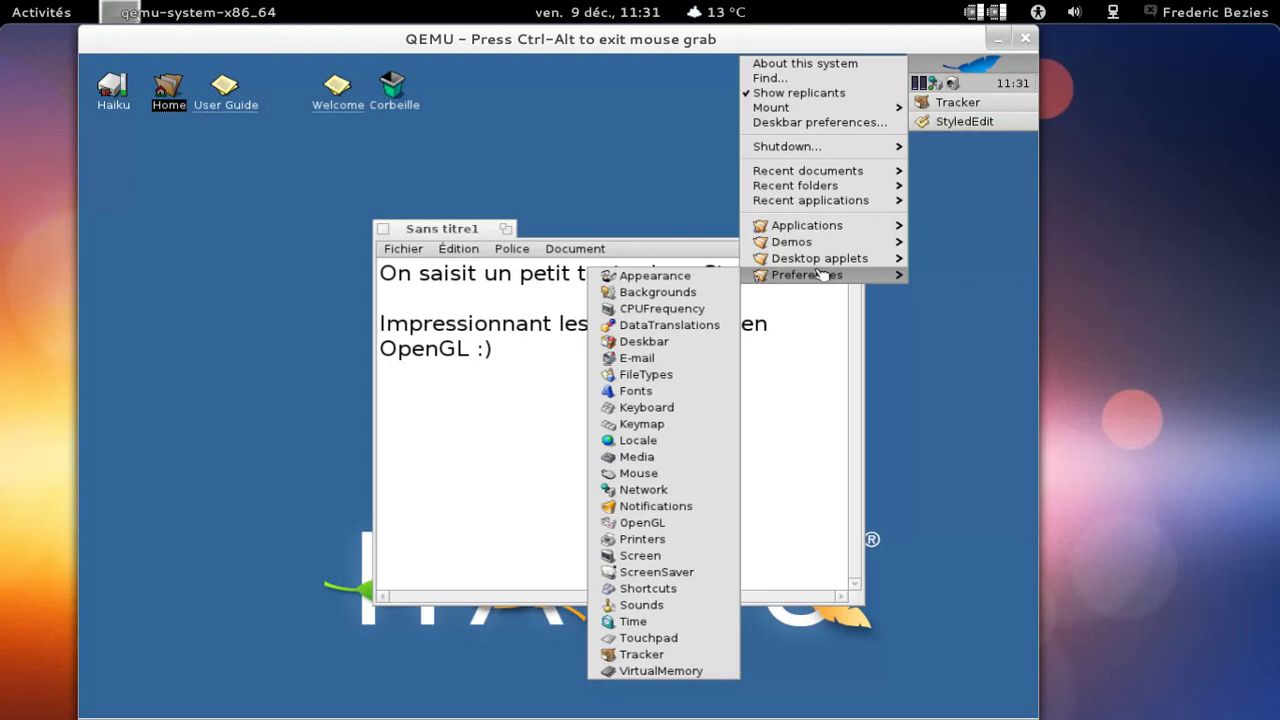
left_click(637, 440)
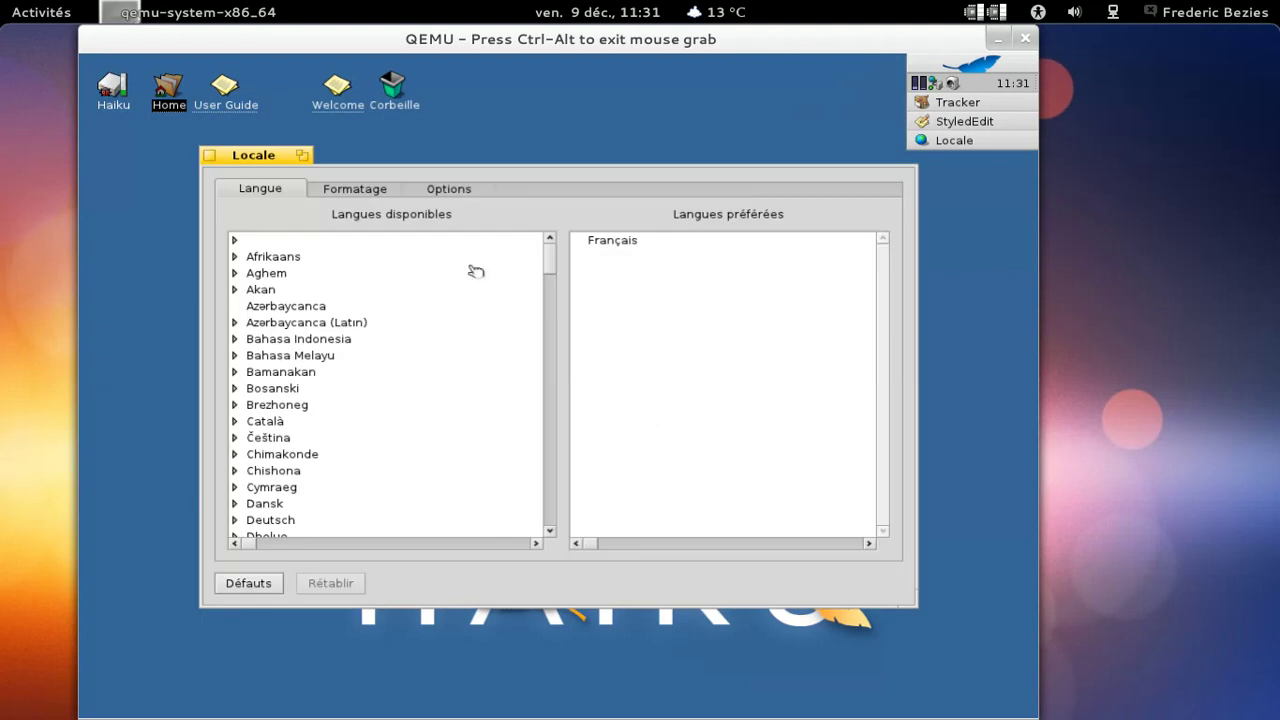
left_click(380, 193)
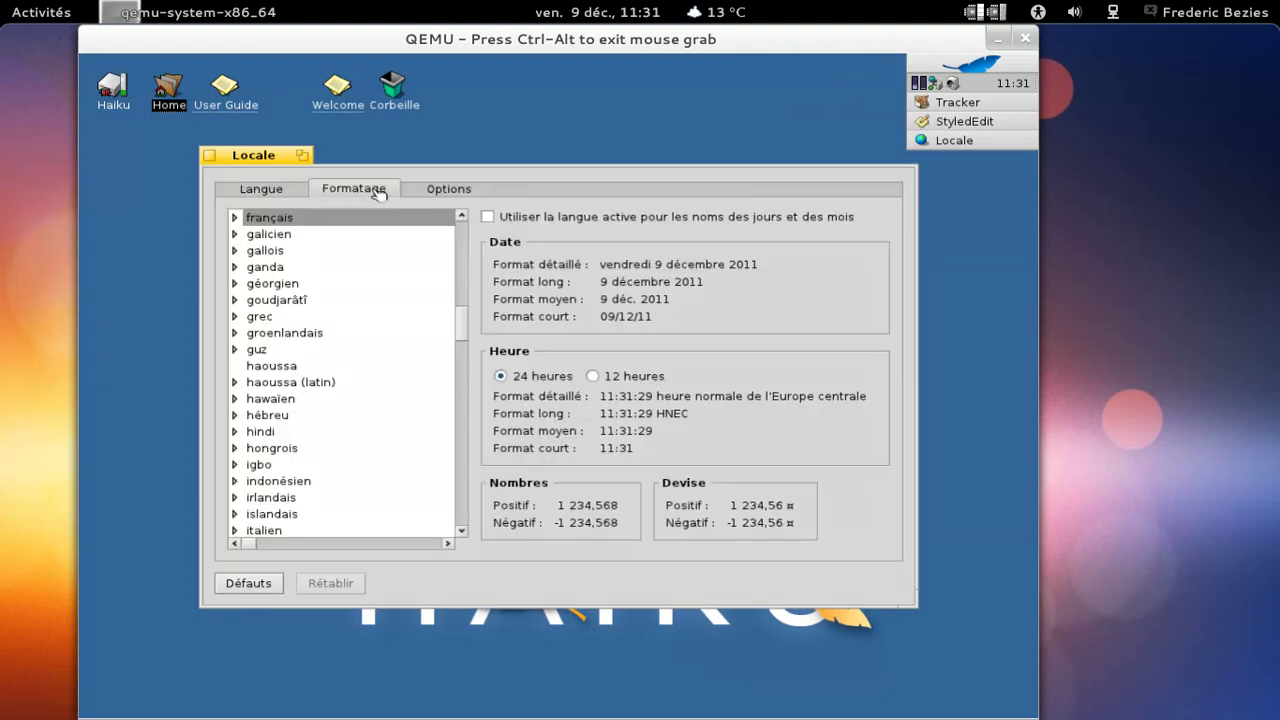
left_click(424, 192)
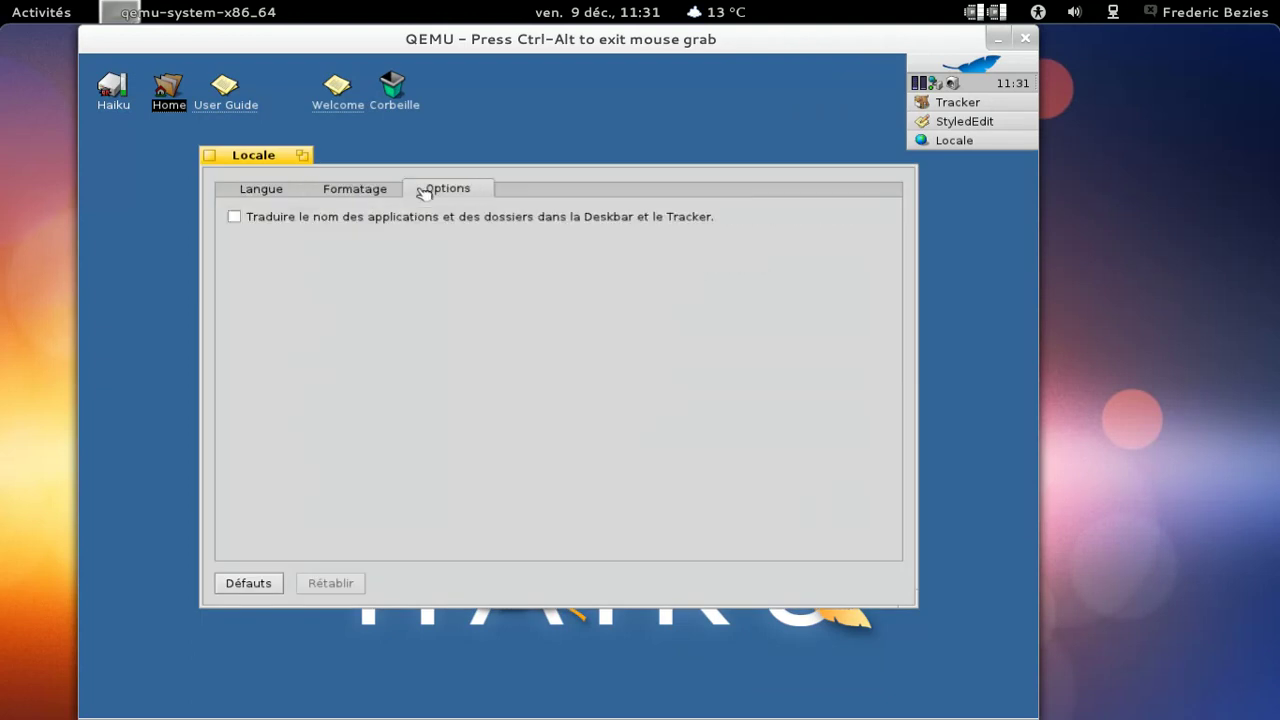
left_click(211, 157)
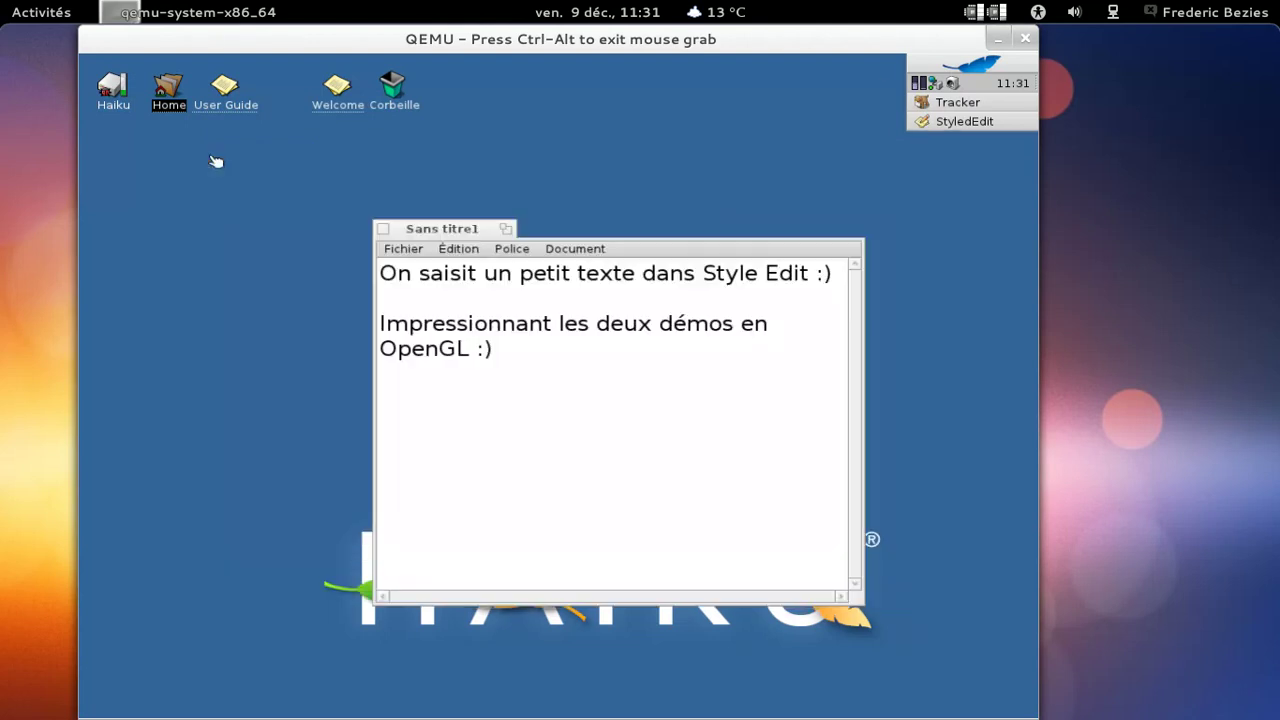
- Launch the FontDemo, briefly try its font cycling, and close the demo
left_click(958, 67)
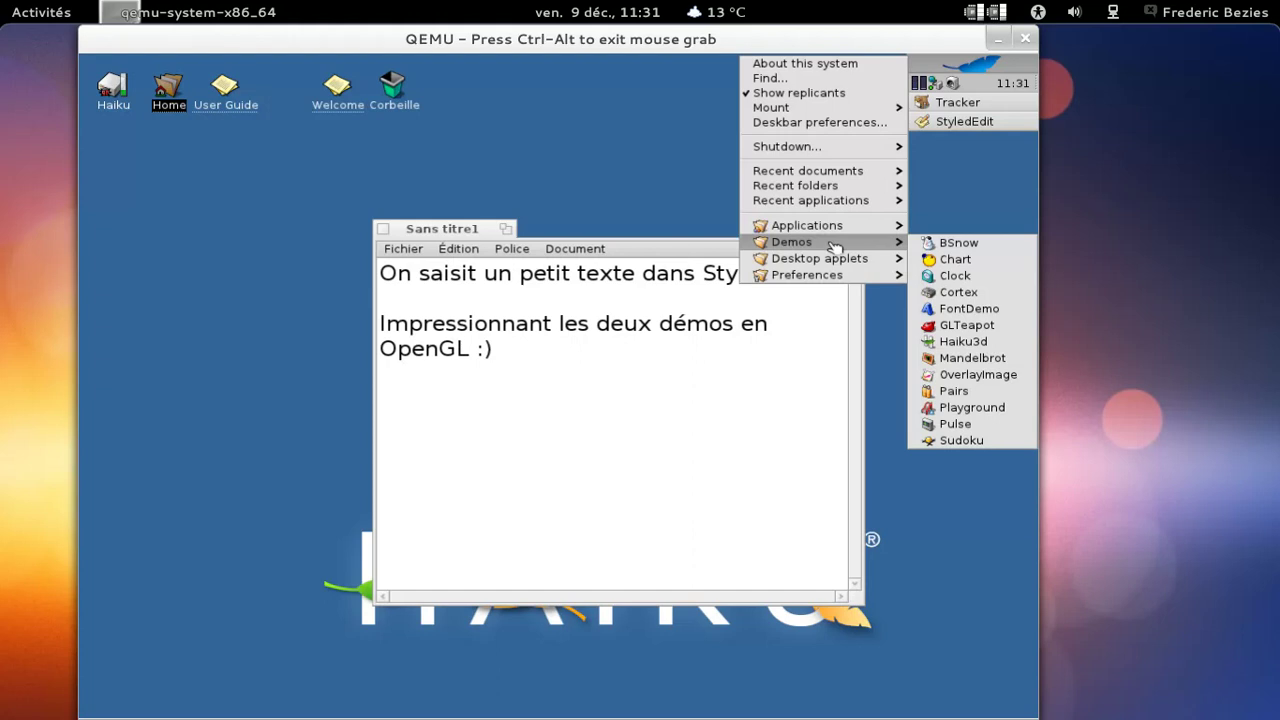
left_click(968, 310)
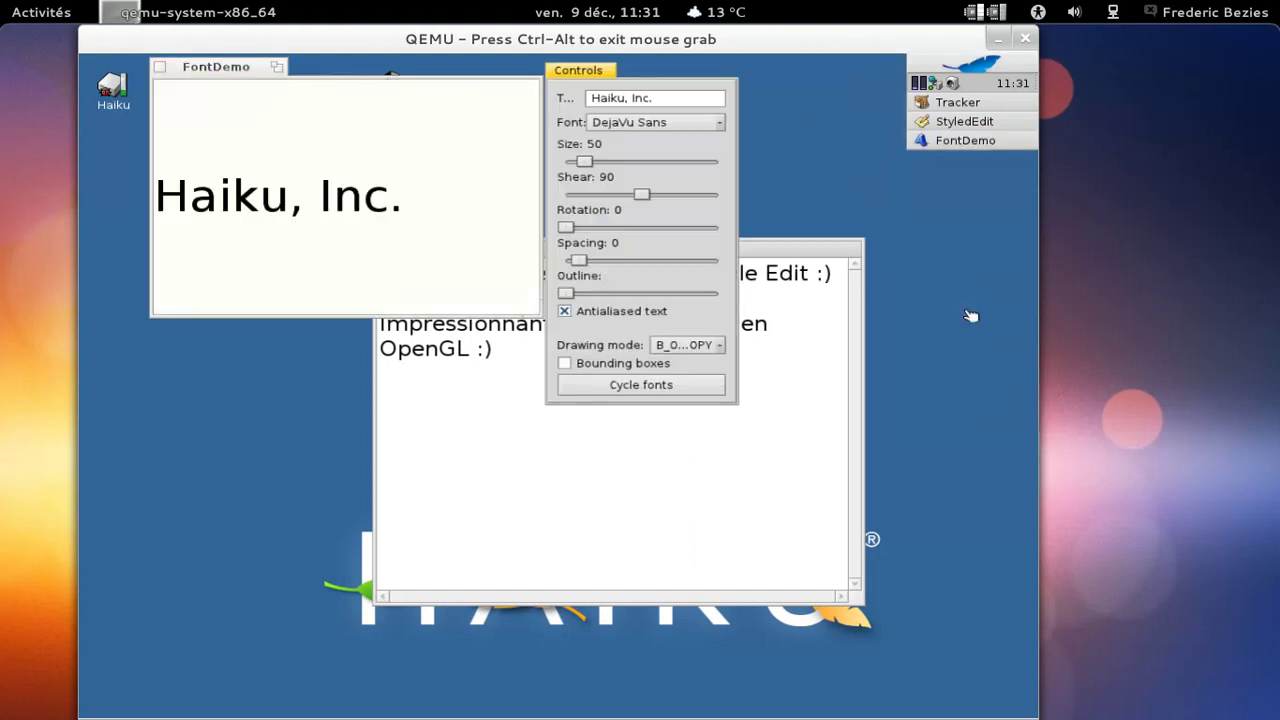
left_click(648, 390)
left_click(648, 390)
left_click(160, 75)
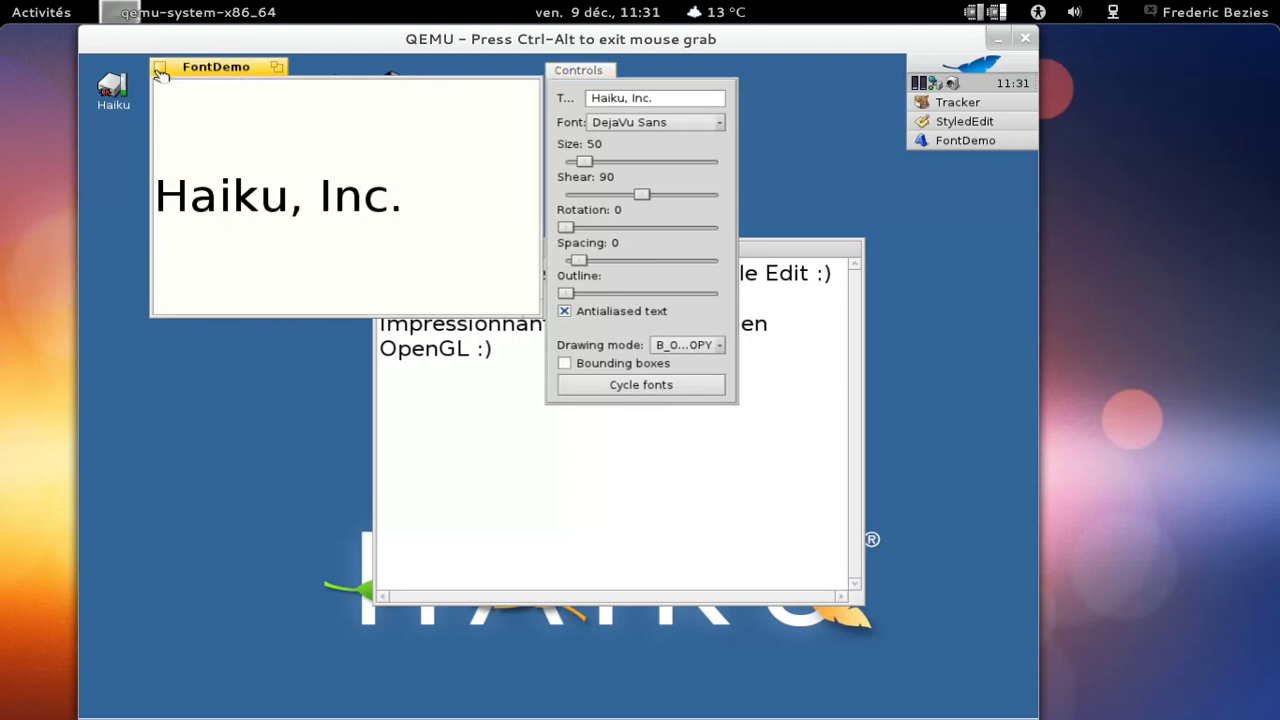
left_click(159, 68)
- Look through the event list in the Sounds preferences, close them, and clear the desktop icon selection
left_click(985, 65)
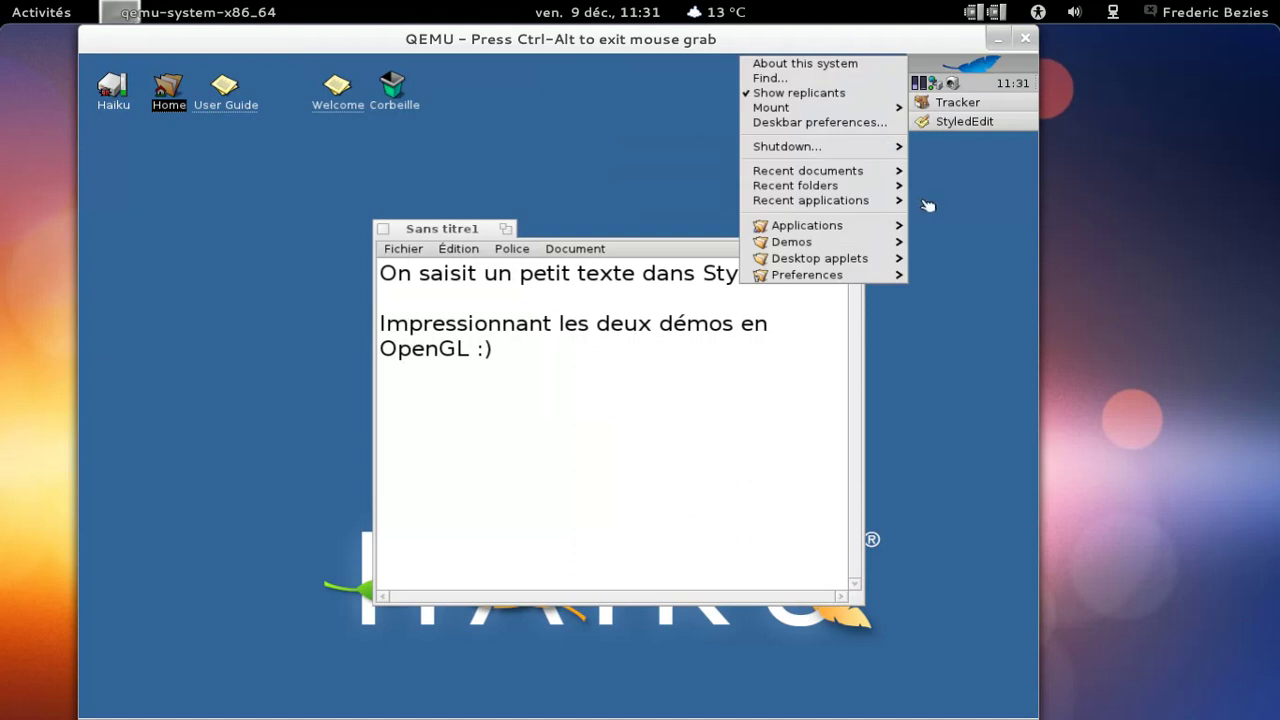
mouse_move(870, 280)
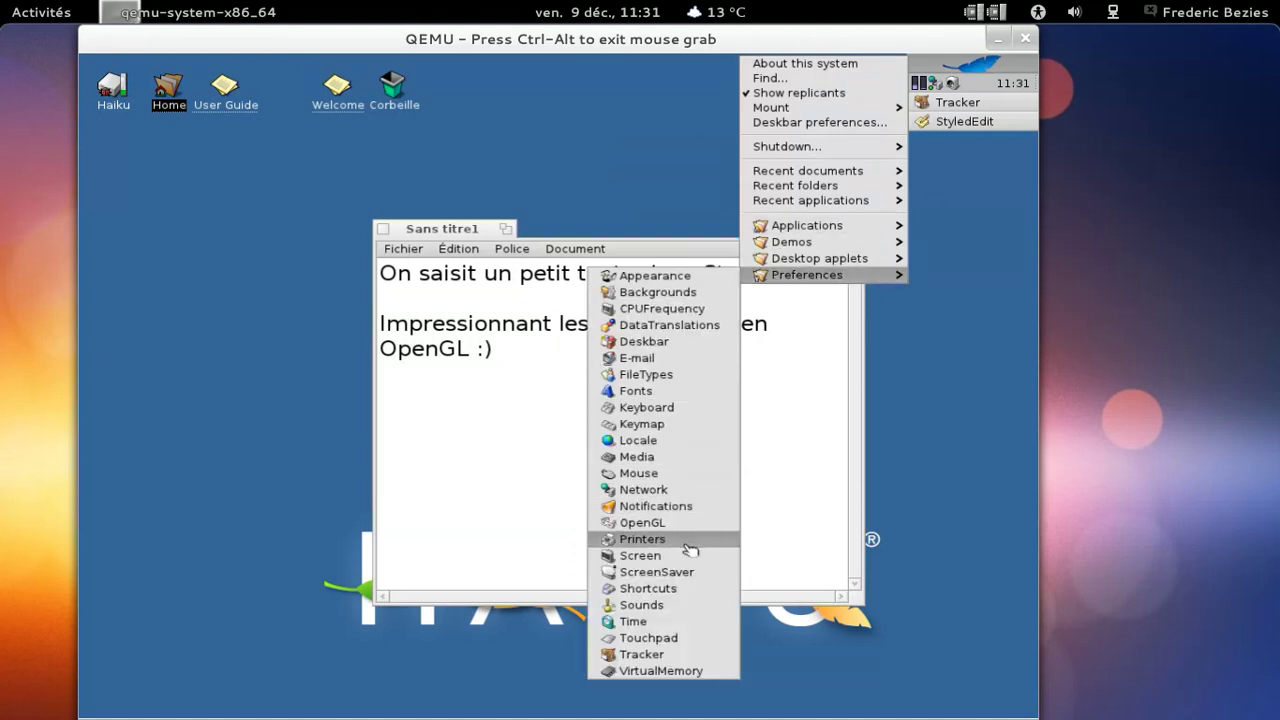
left_click(645, 605)
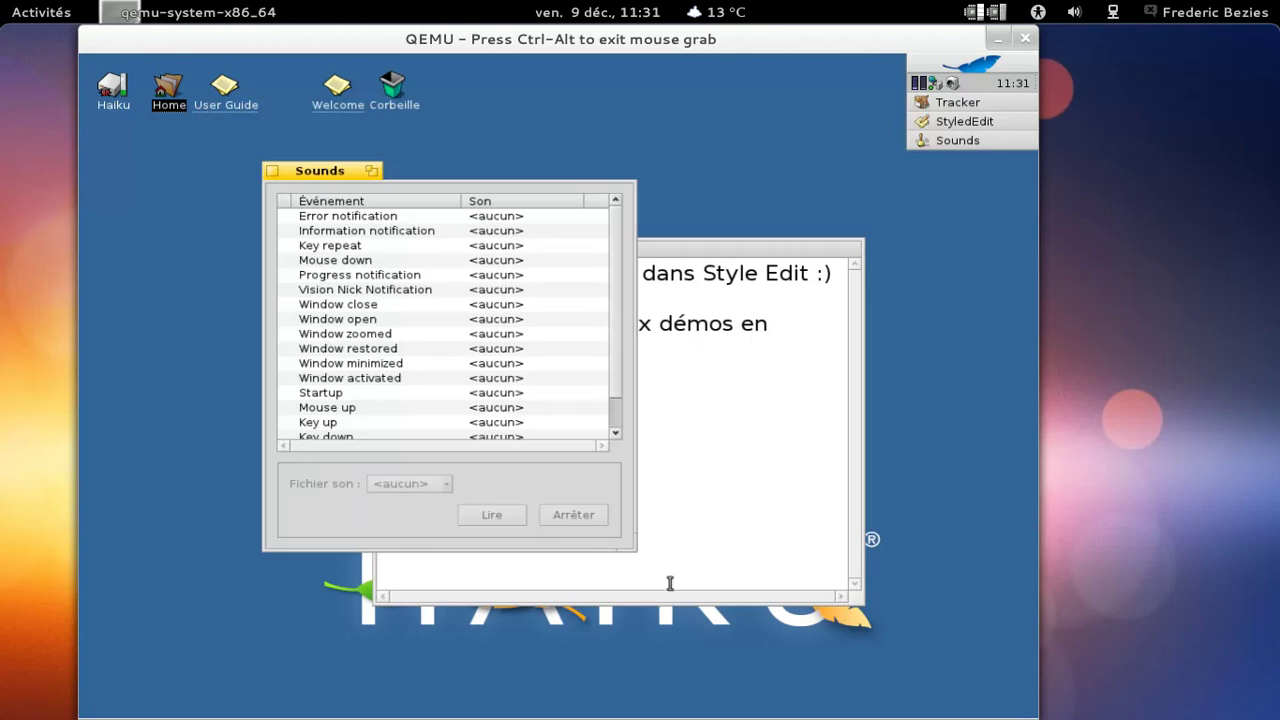
mouse_move(619, 258)
left_mouse_down()
mouse_move(623, 337)
mouse_move(623, 266)
left_mouse_up()
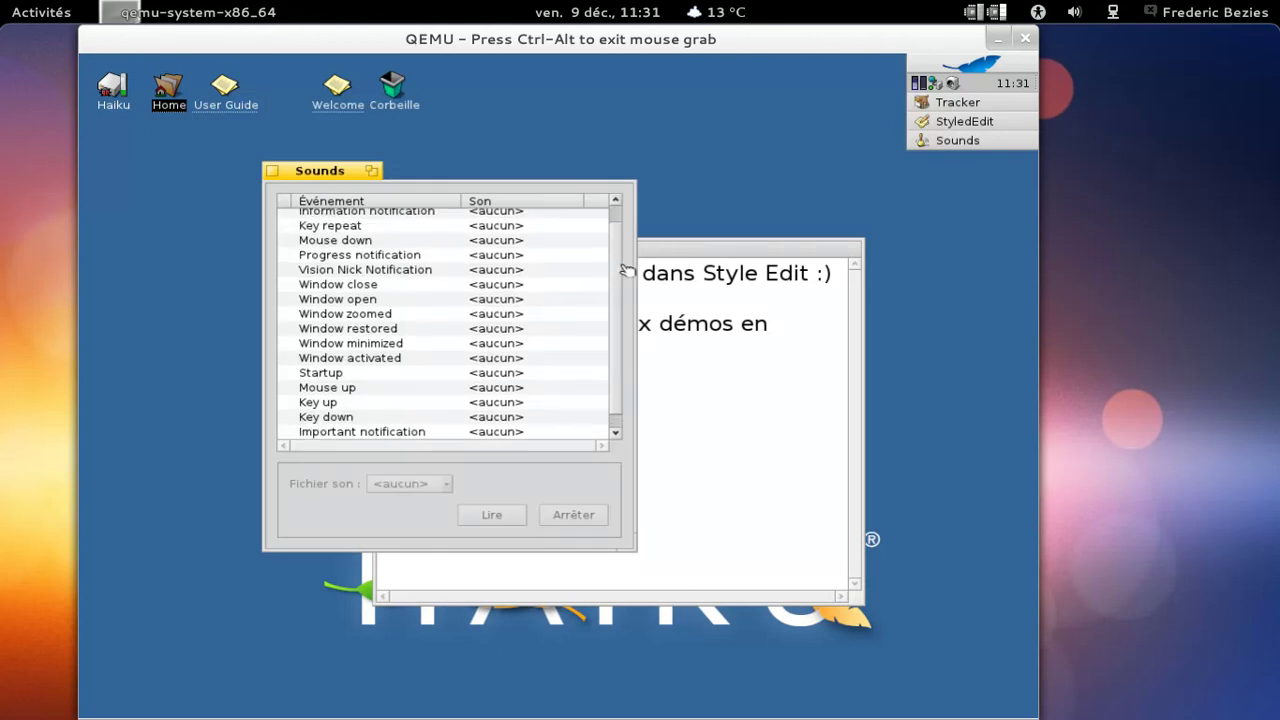
left_click(273, 172)
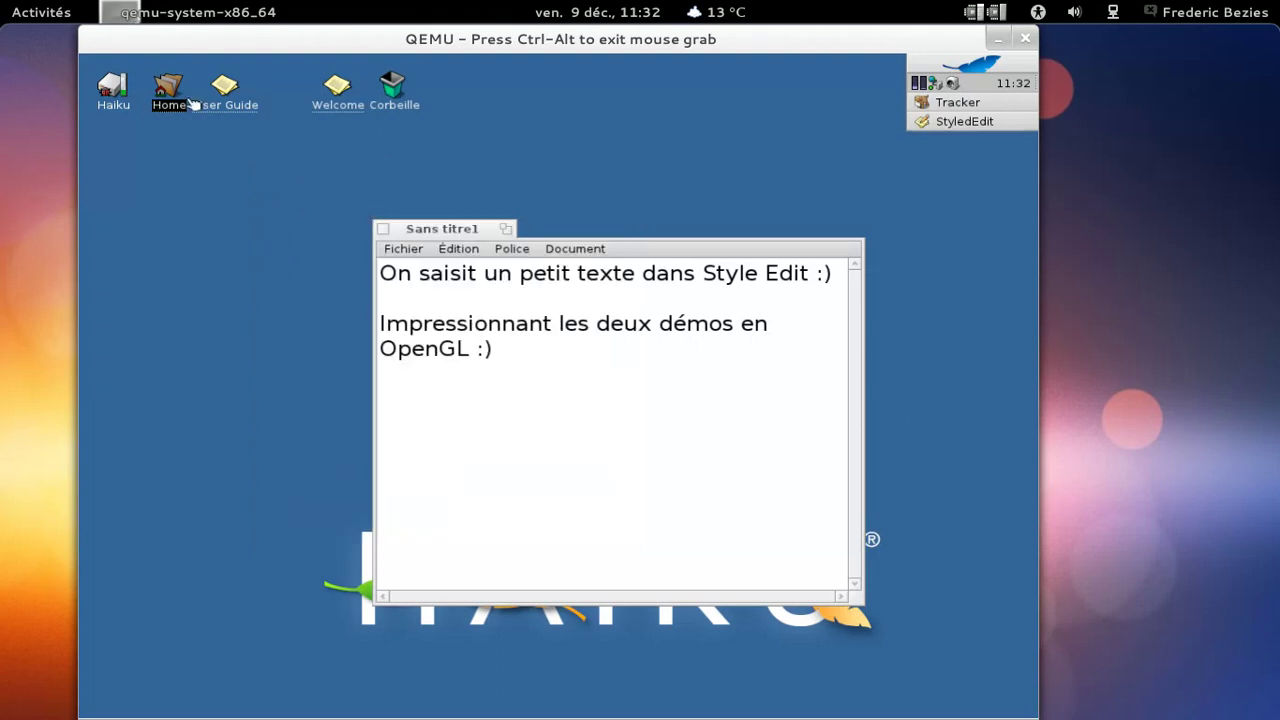
left_click(275, 151)
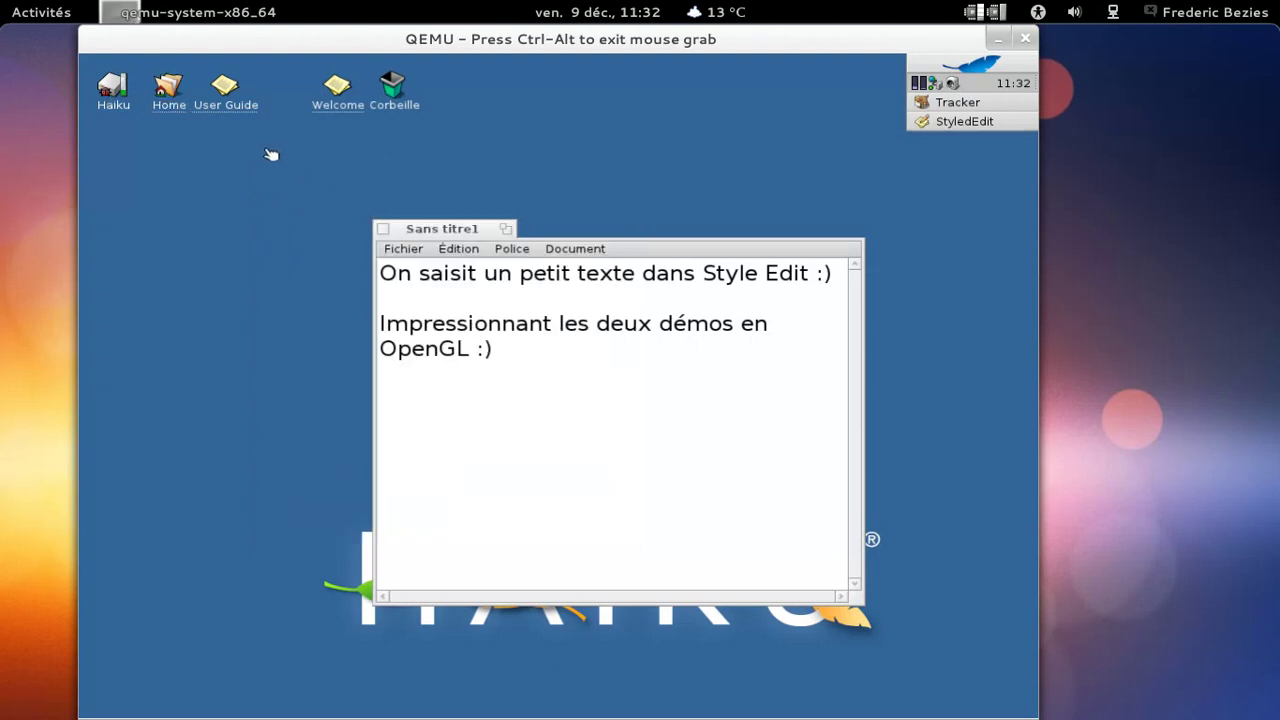
- Launch the Terminal and run installsound without arguments to show its usage
left_click(1007, 64)
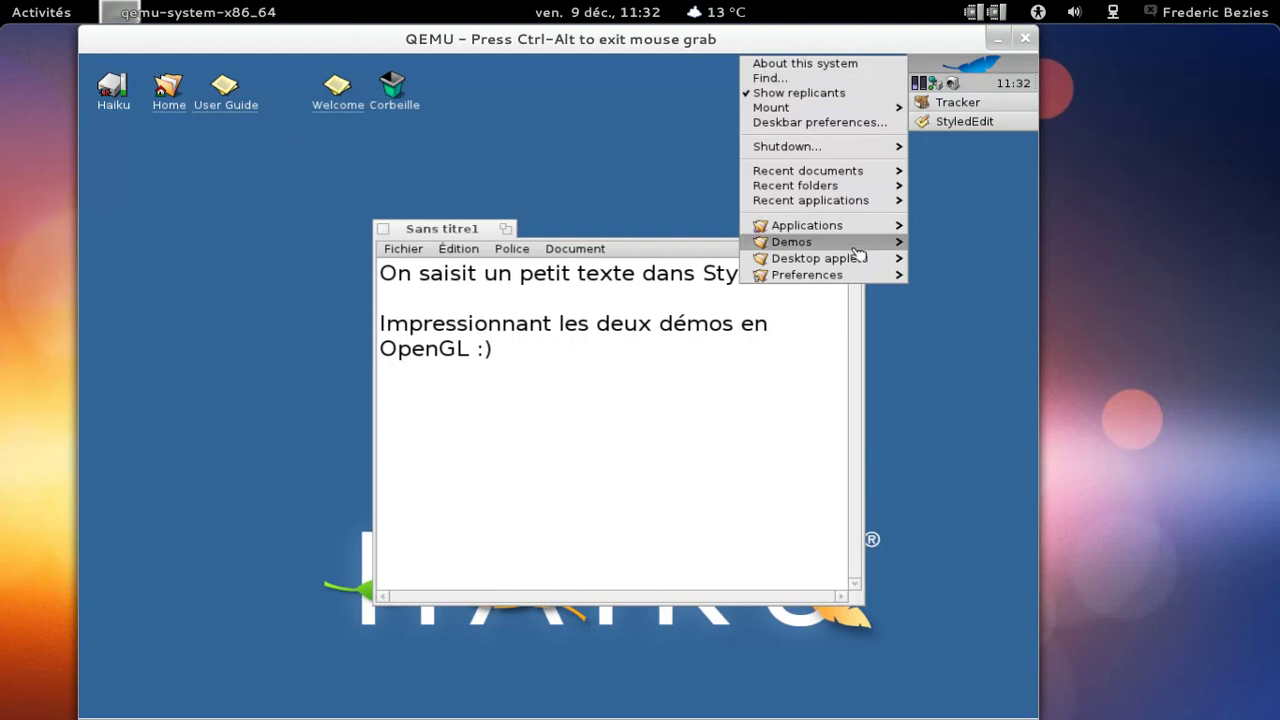
mouse_move(858, 233)
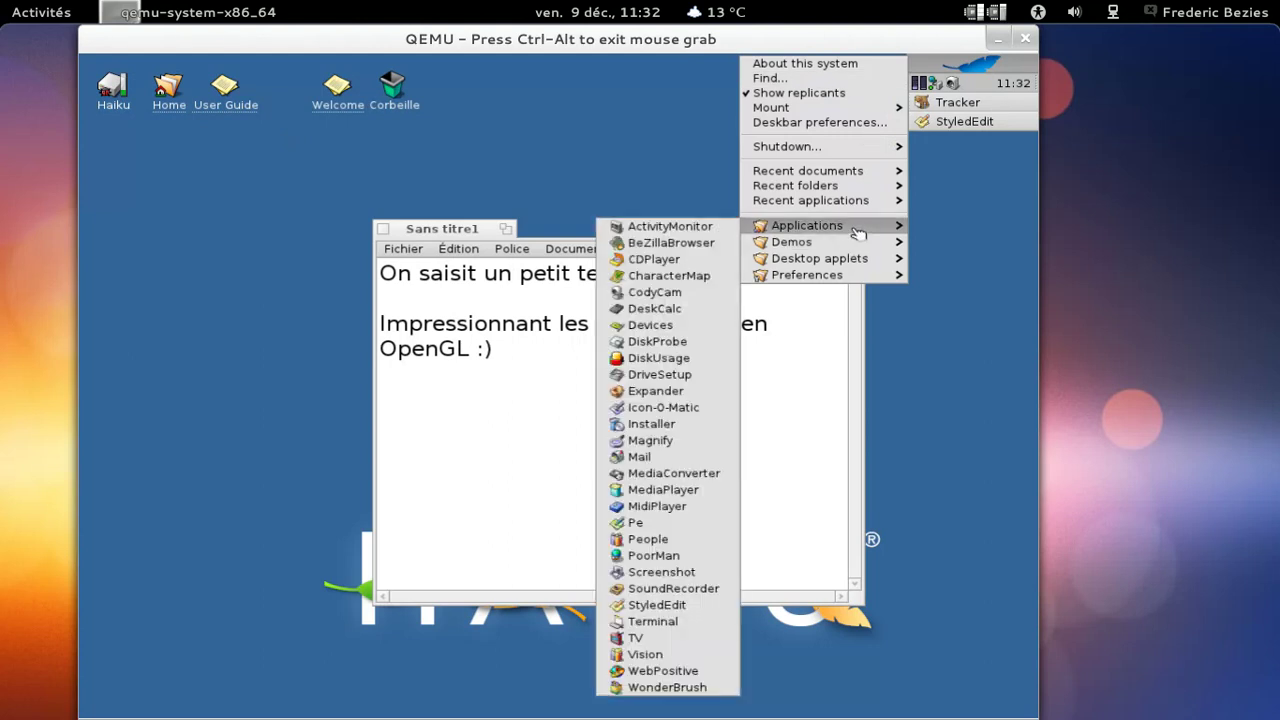
left_click(621, 621)
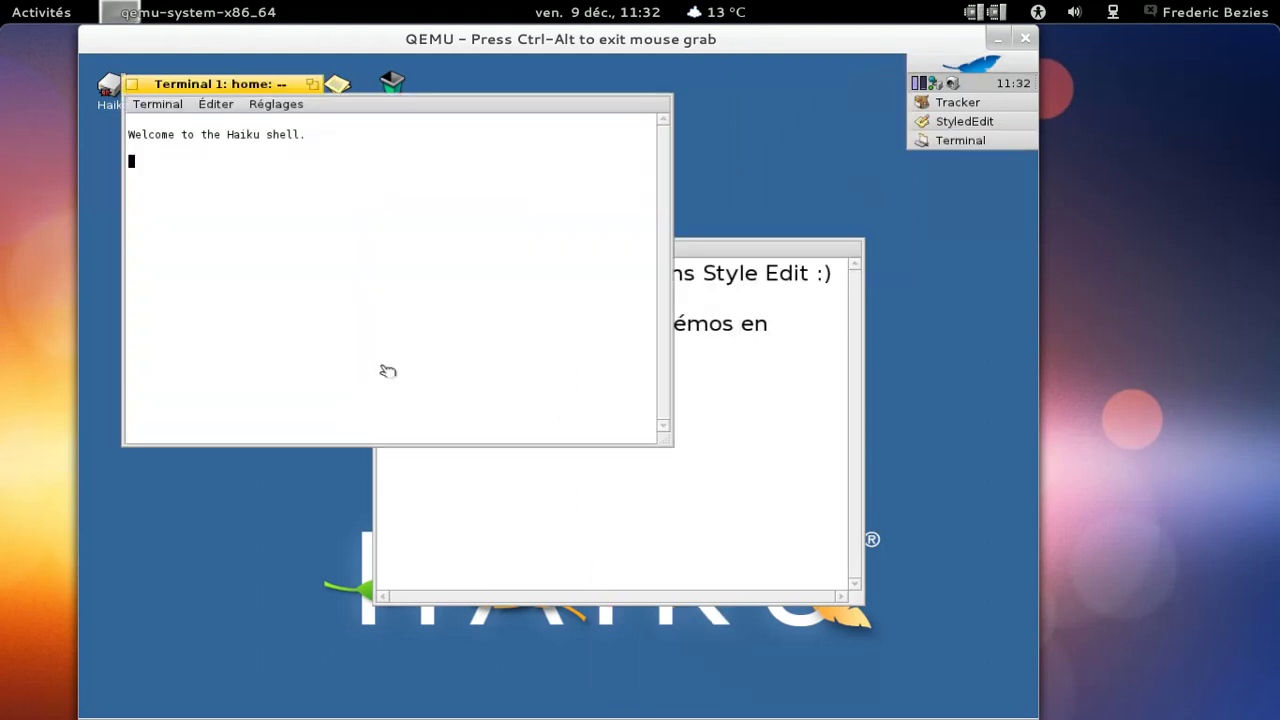
type("installsound")
key("Return")
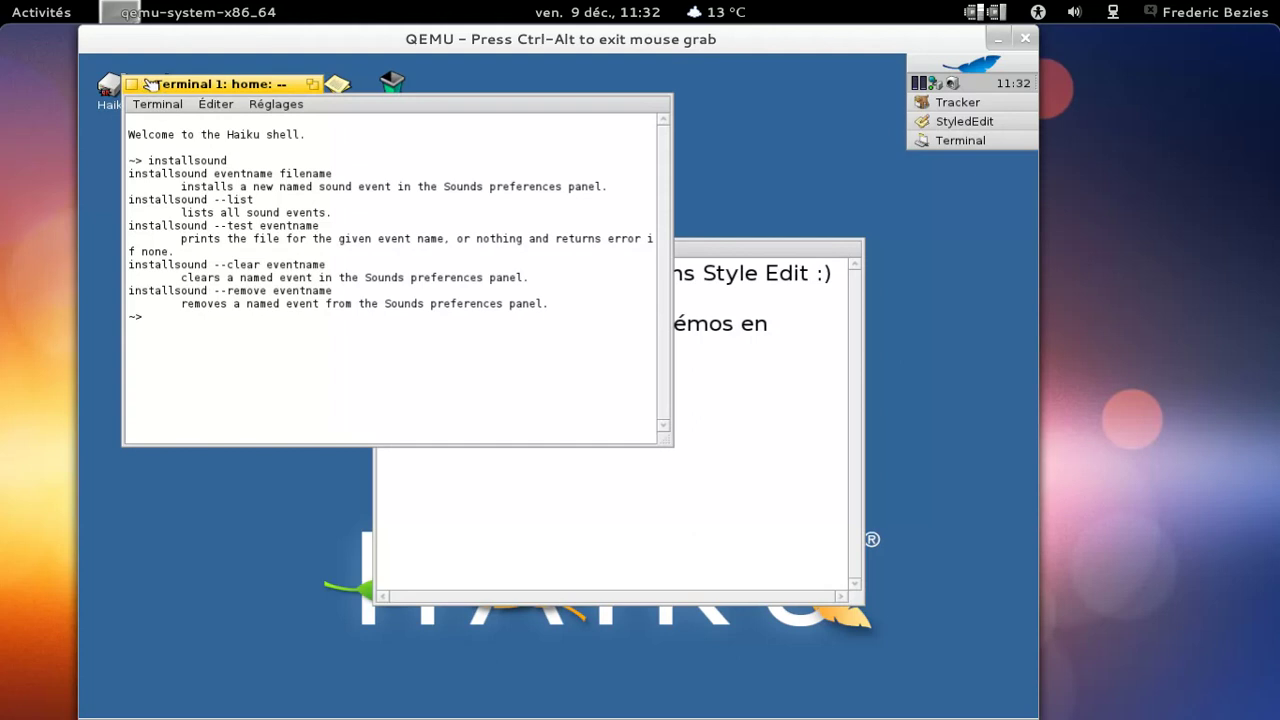
- List all sound events with installsound --list, and exit the Terminal
key("Up")
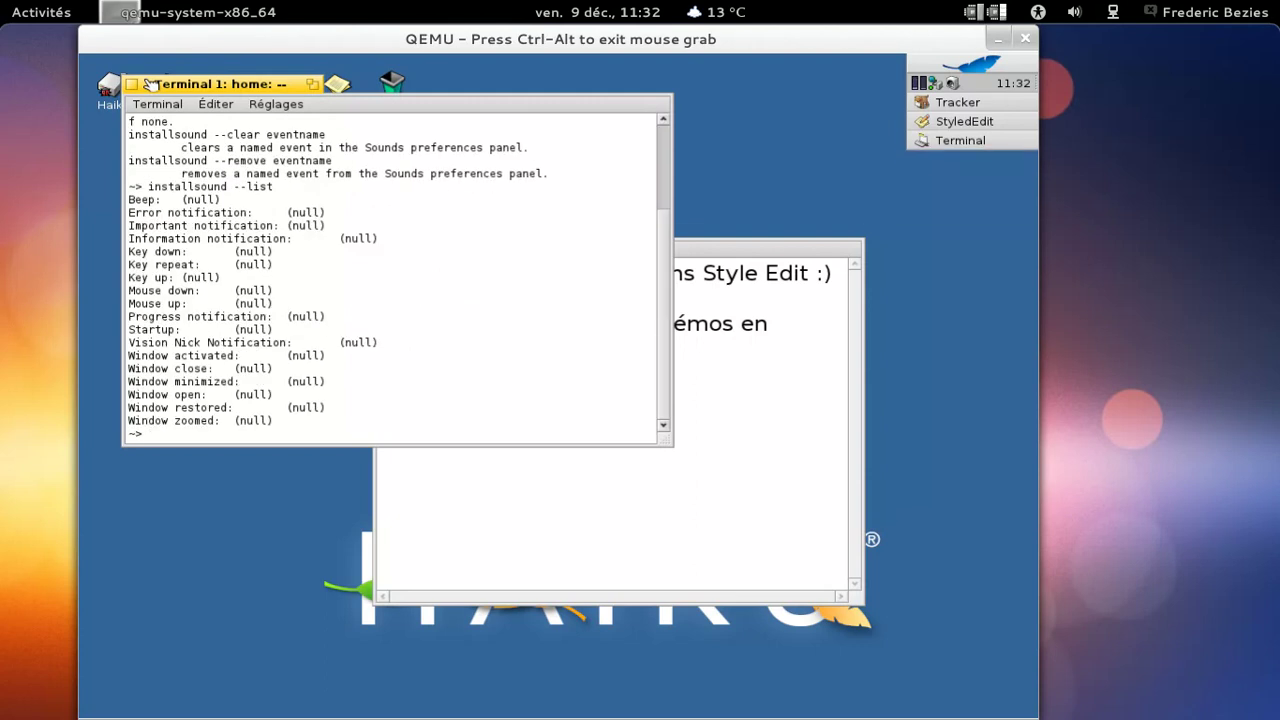
type("exit")
key("Return")
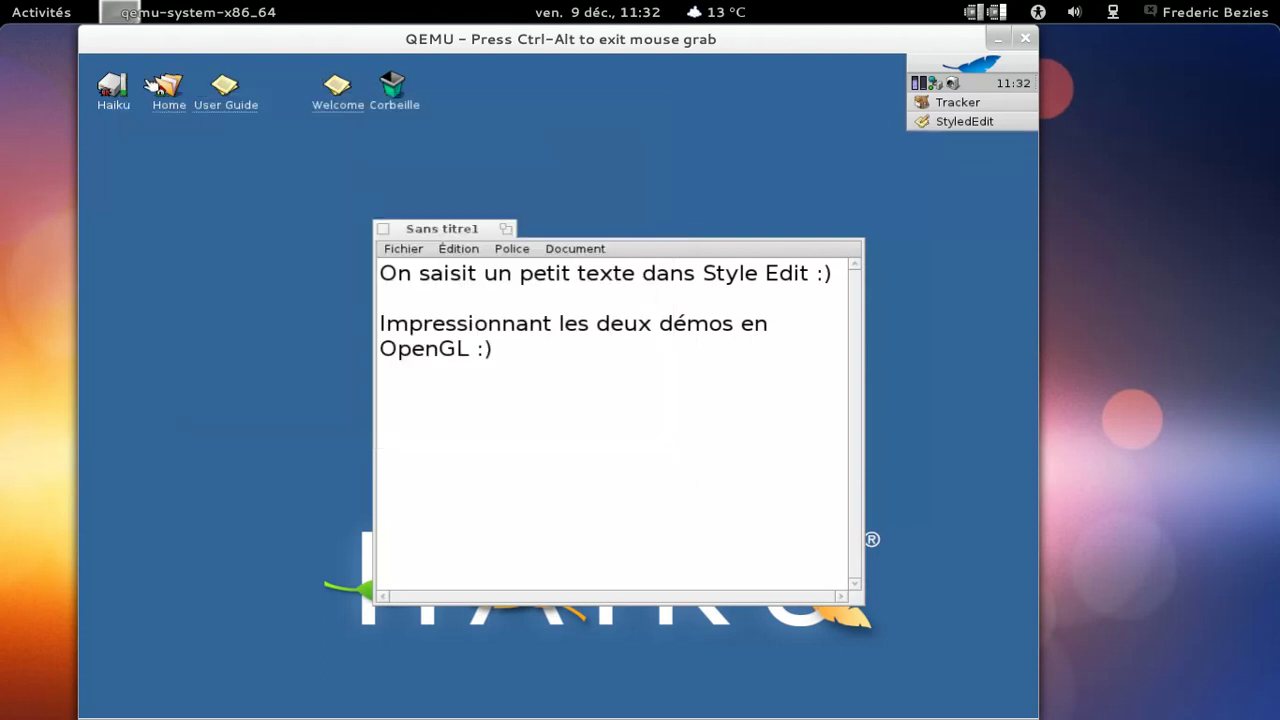
- Install the CPU frequency replicant in the Deskbar from the CPUFrequency preferences, and close the preferences window
left_click(924, 66)
mouse_move(861, 281)
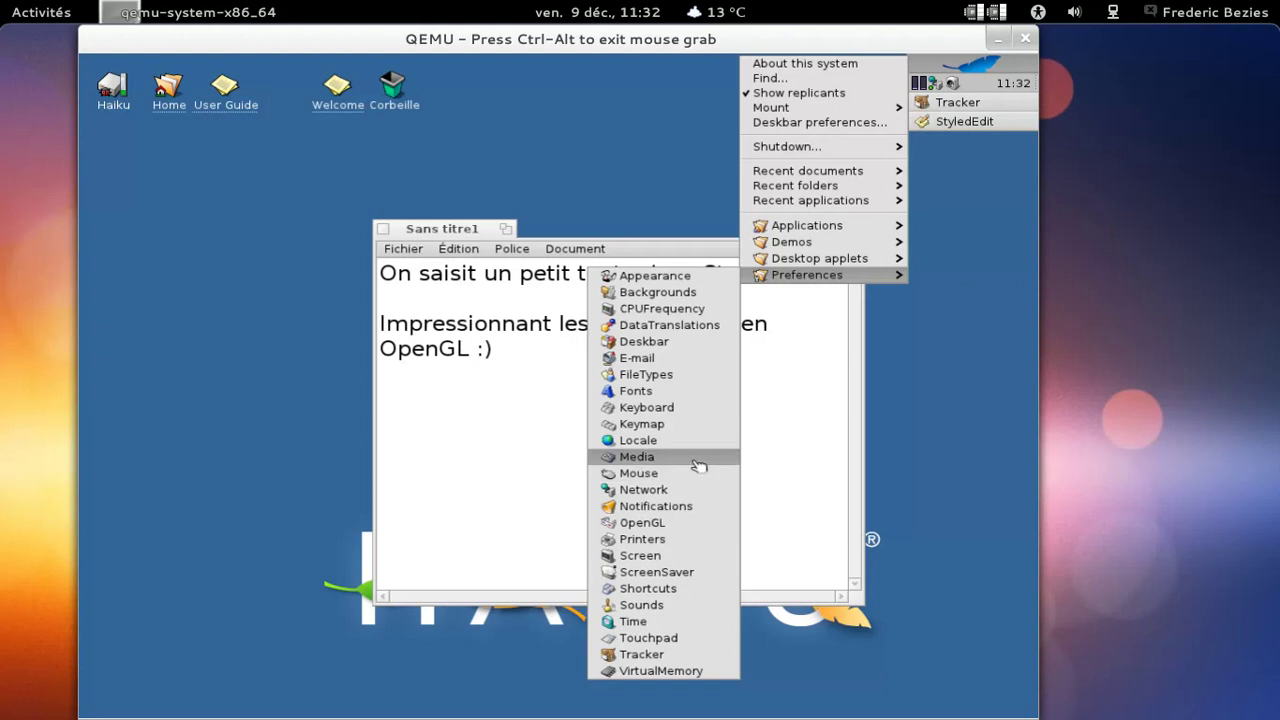
left_click(686, 309)
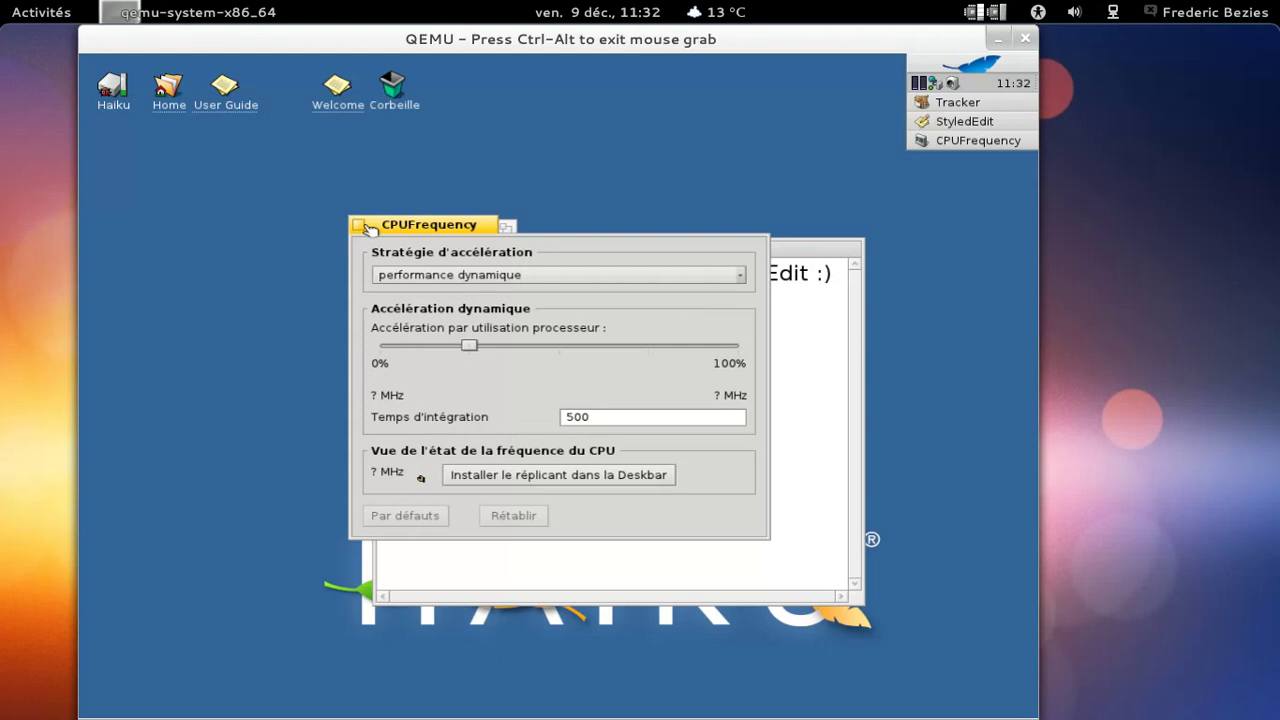
left_click(484, 477)
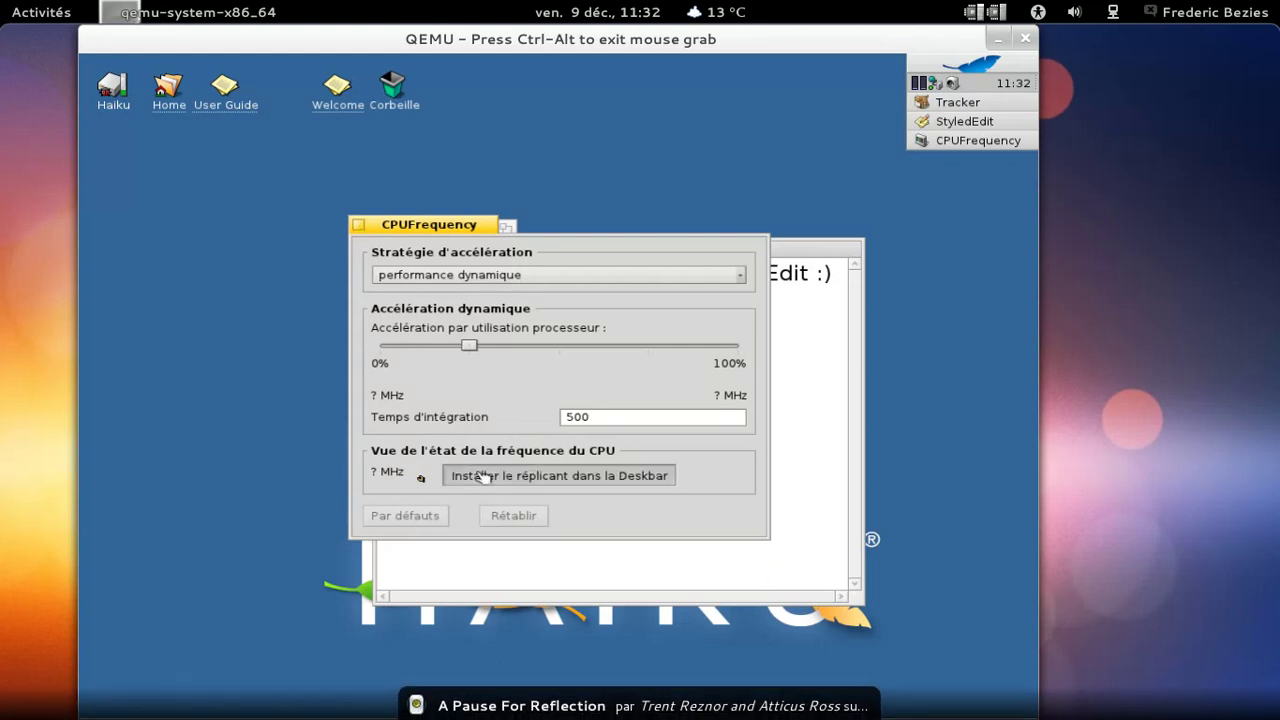
left_click(359, 225)
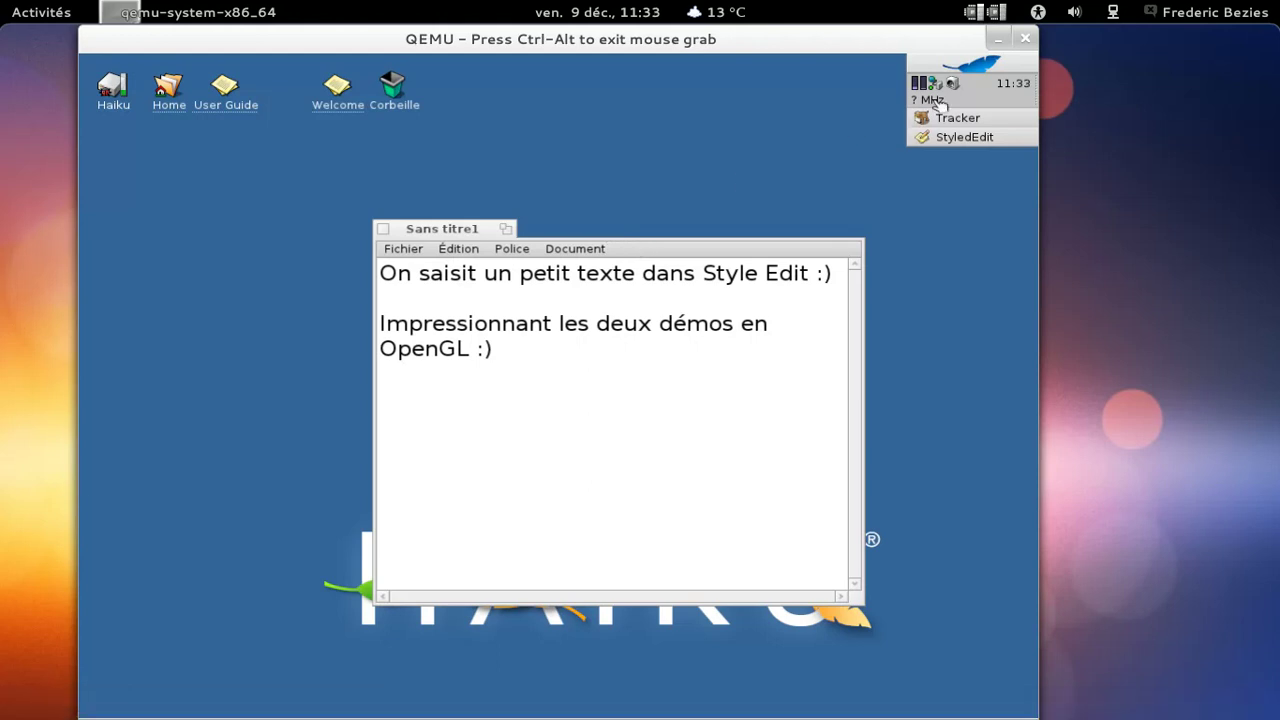
- Remove the CPU frequency replicant from the Deskbar by quitting it
mouse_move(960, 88)
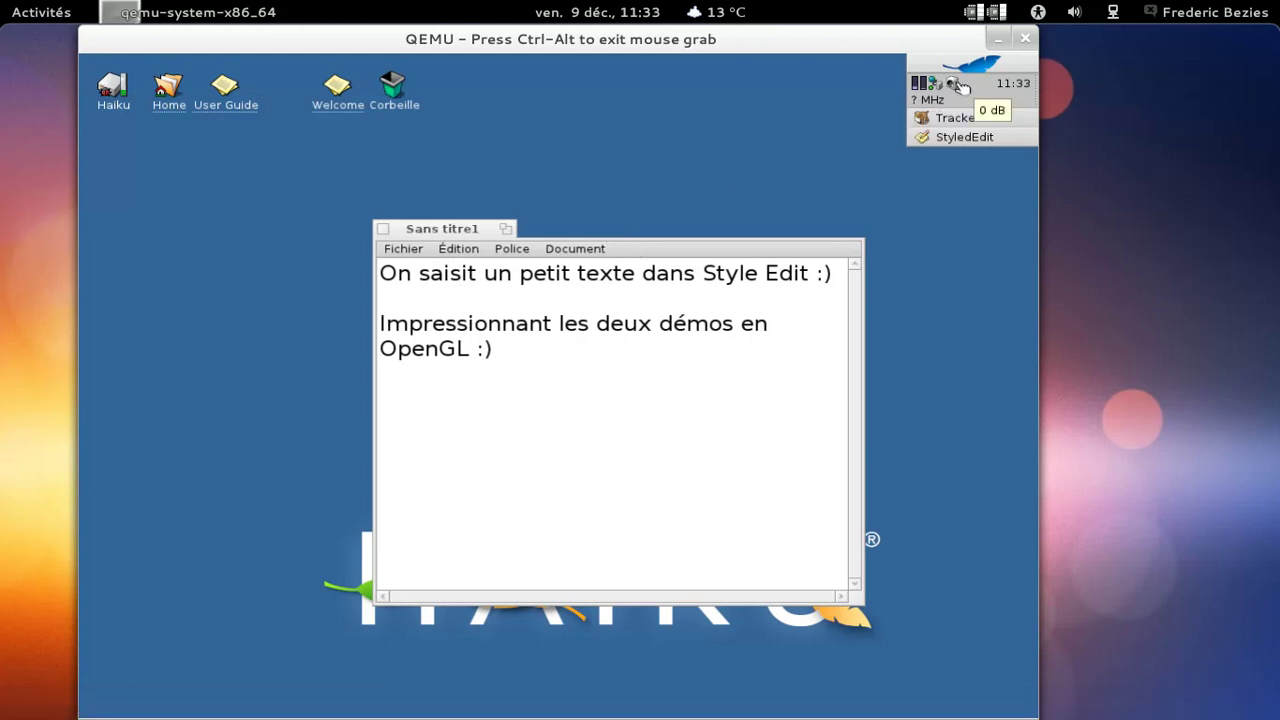
left_click_drag(960, 88, 999, 116)
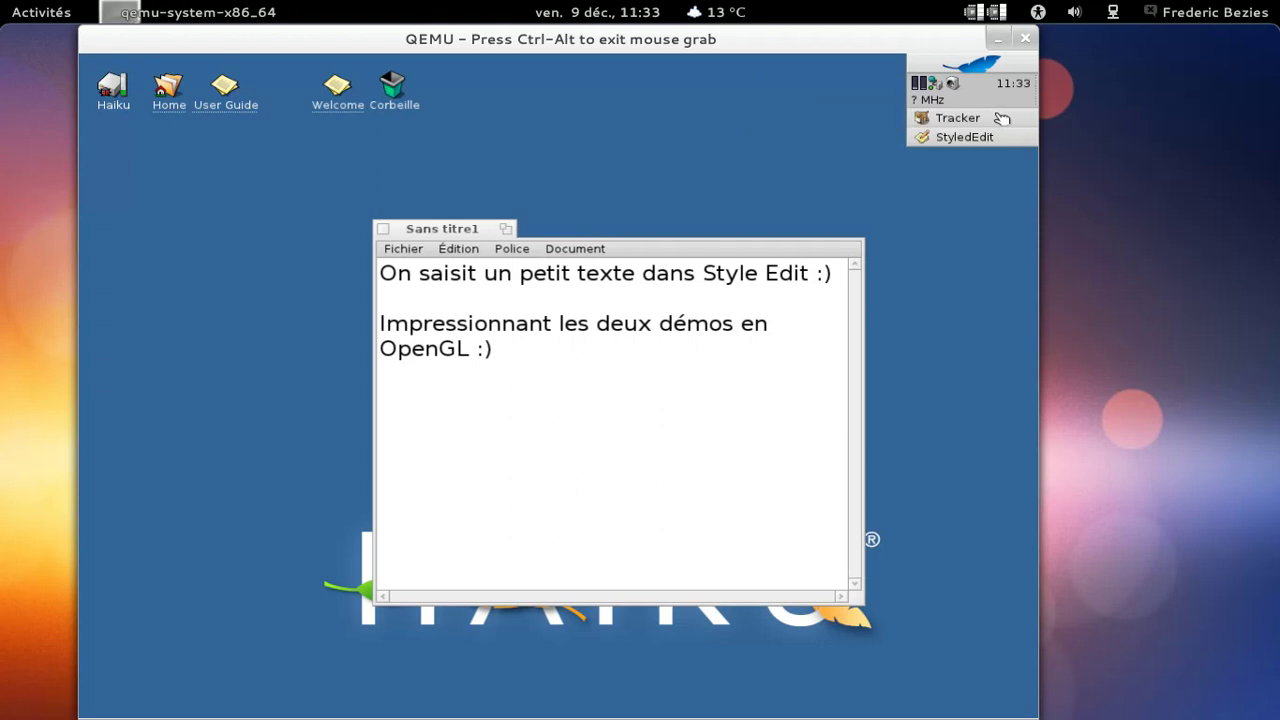
left_click(938, 90)
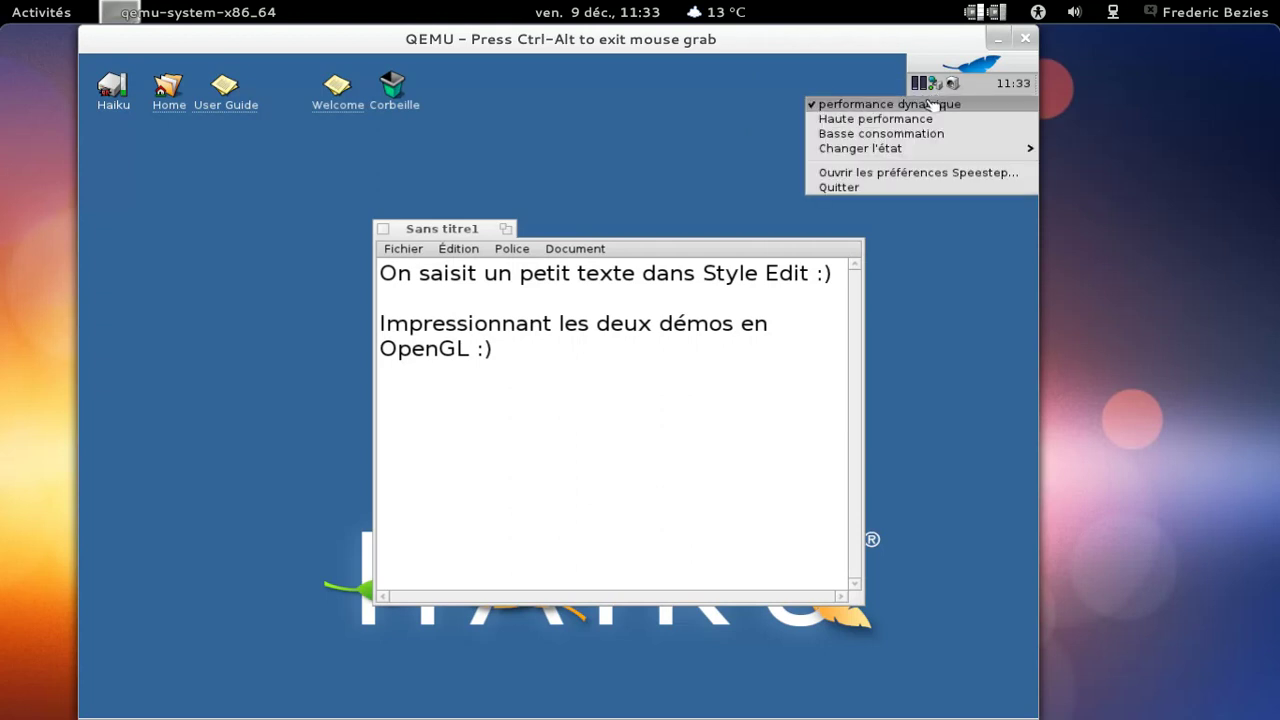
left_click(905, 188)
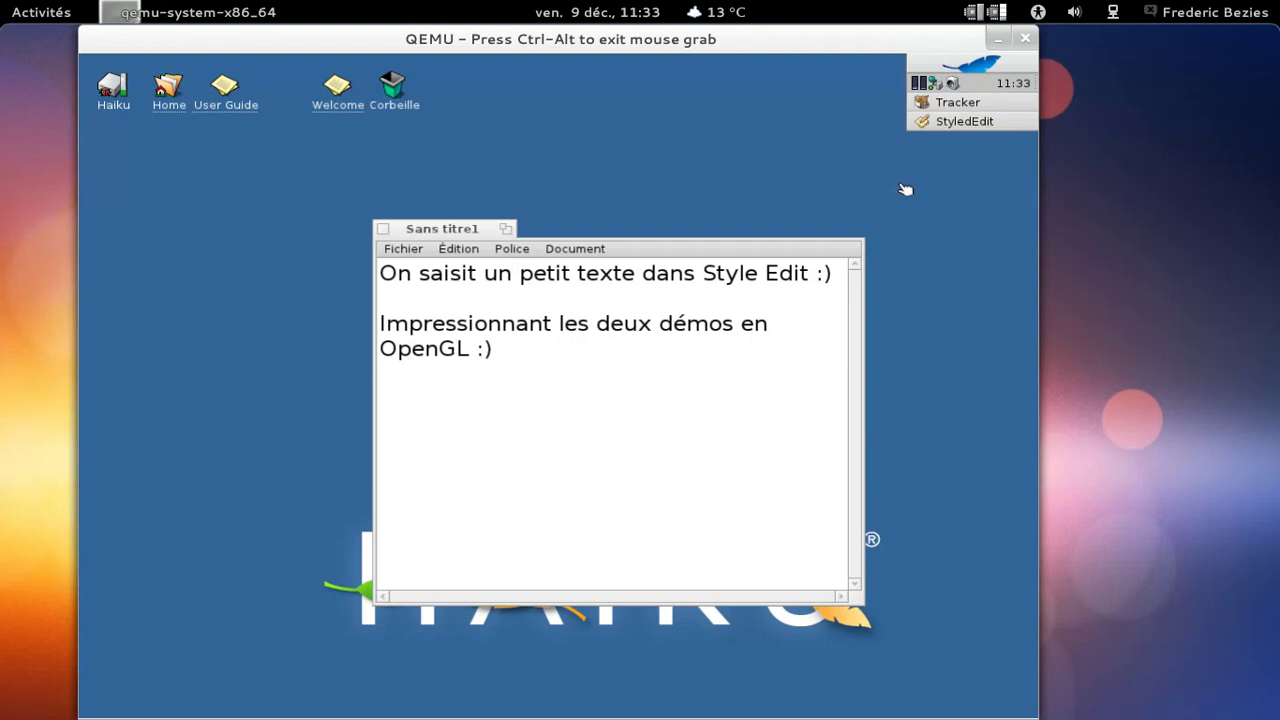
- Launch BeZillaBrowser from the bundled applications
left_click(985, 66)
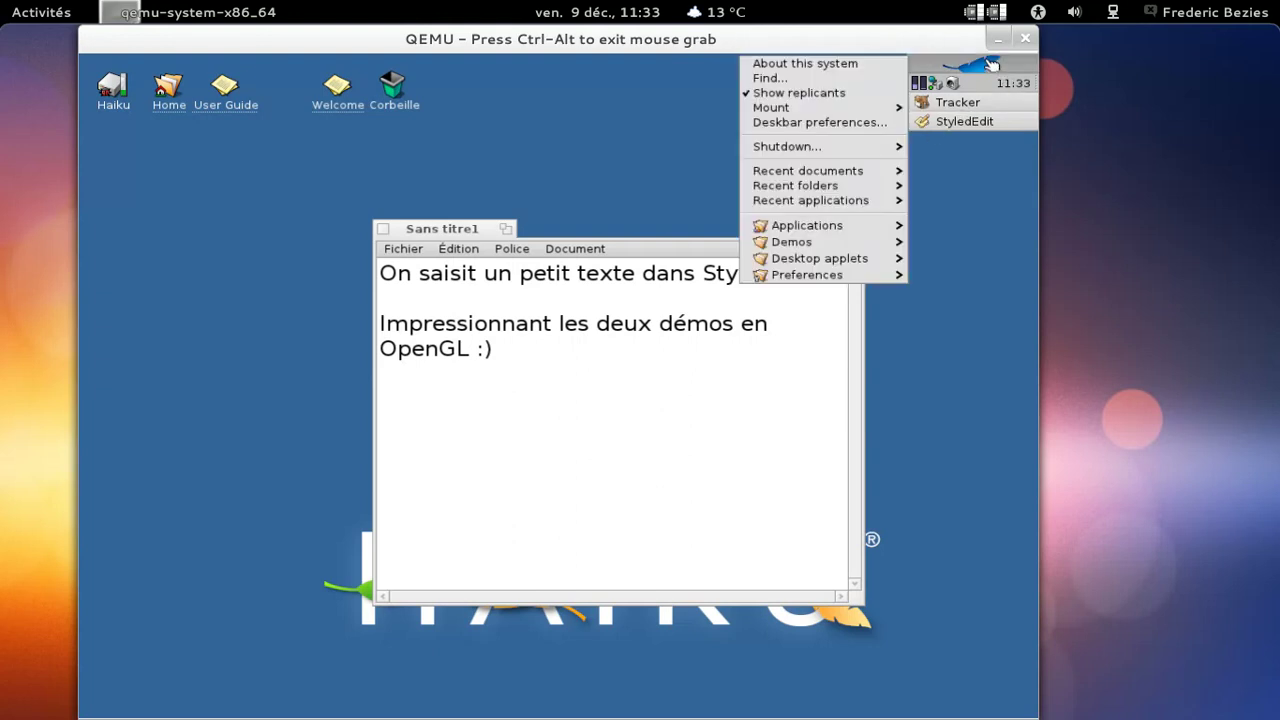
mouse_move(856, 226)
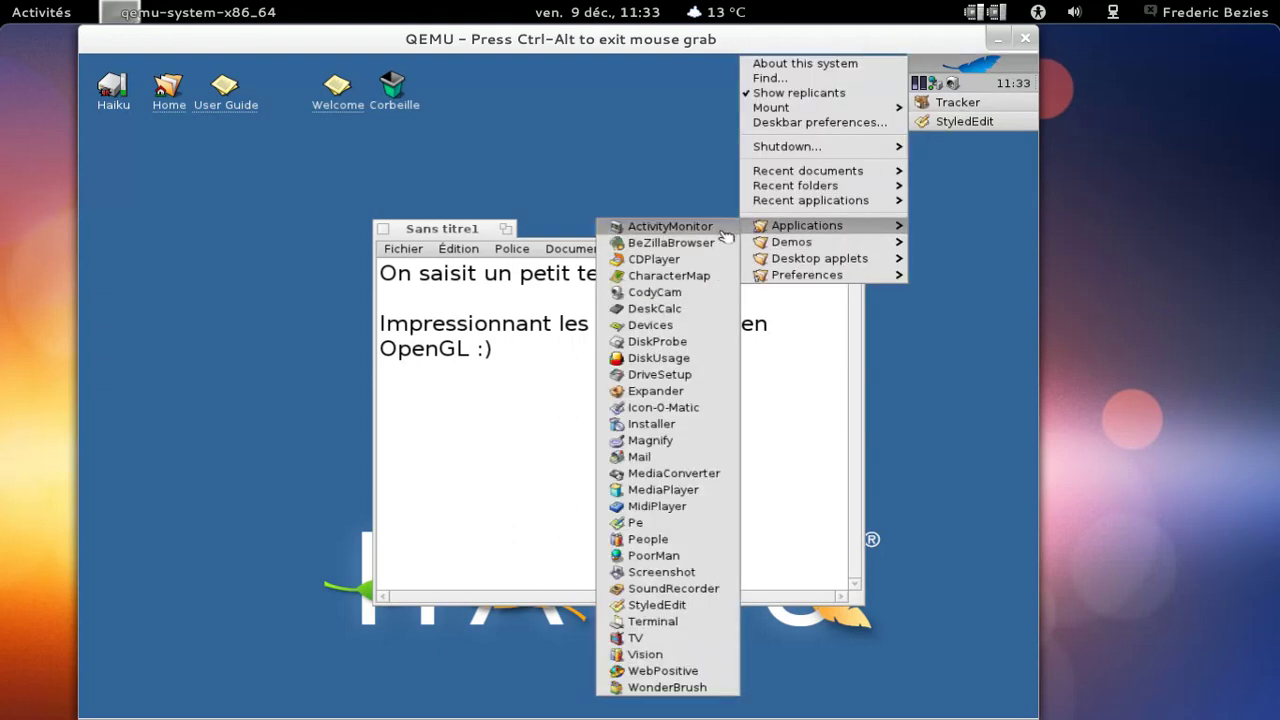
left_click(706, 252)
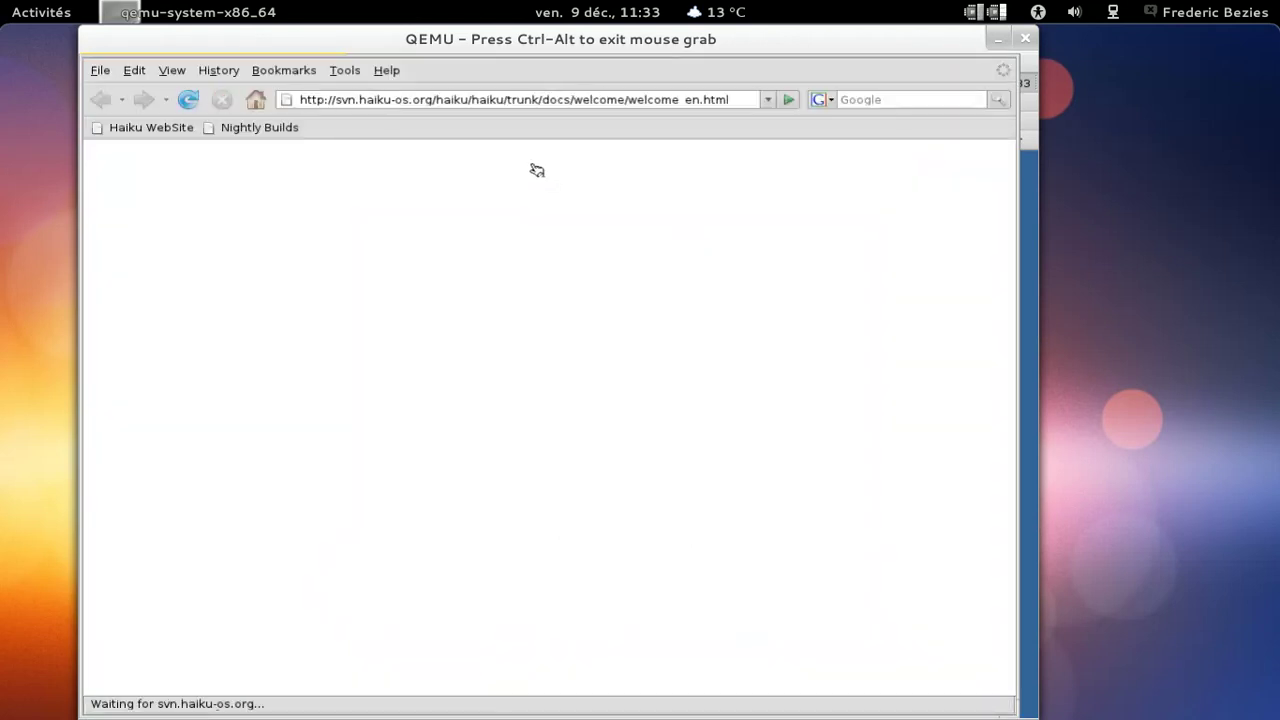
- Consult the browser's help information and quit BeZillaBrowser
left_click(386, 70)
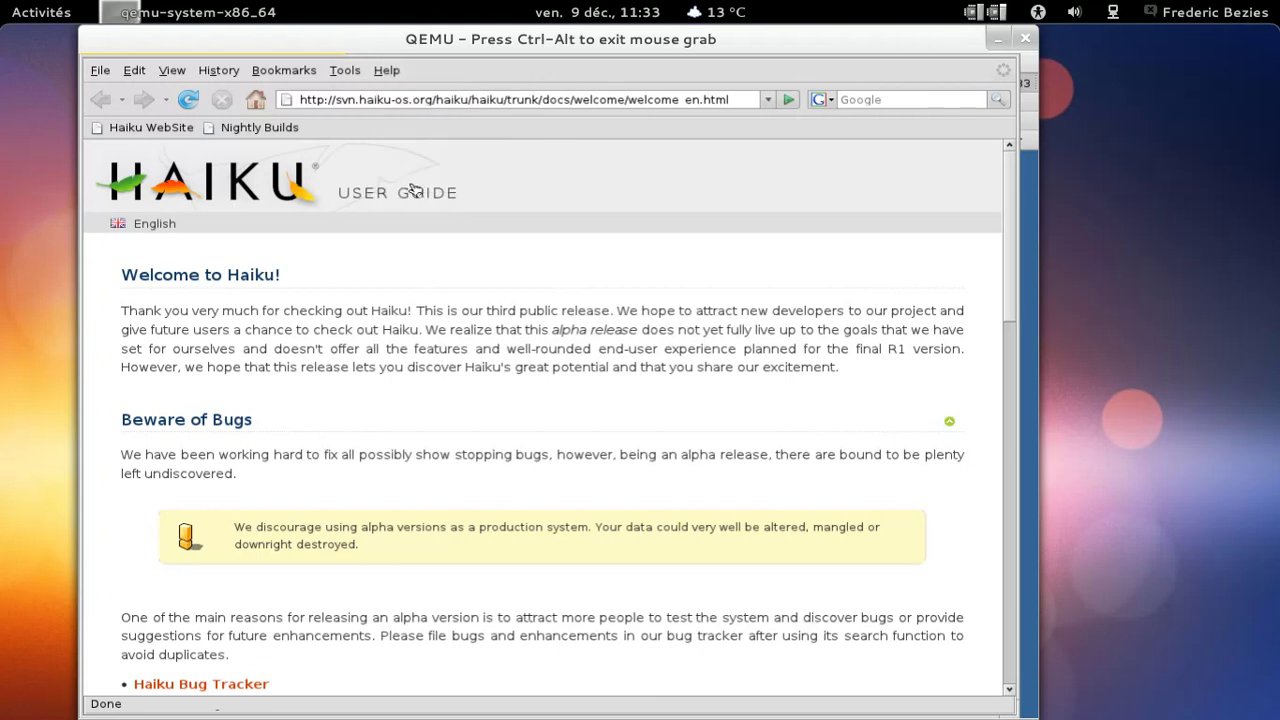
left_click(413, 185)
left_click(393, 181)
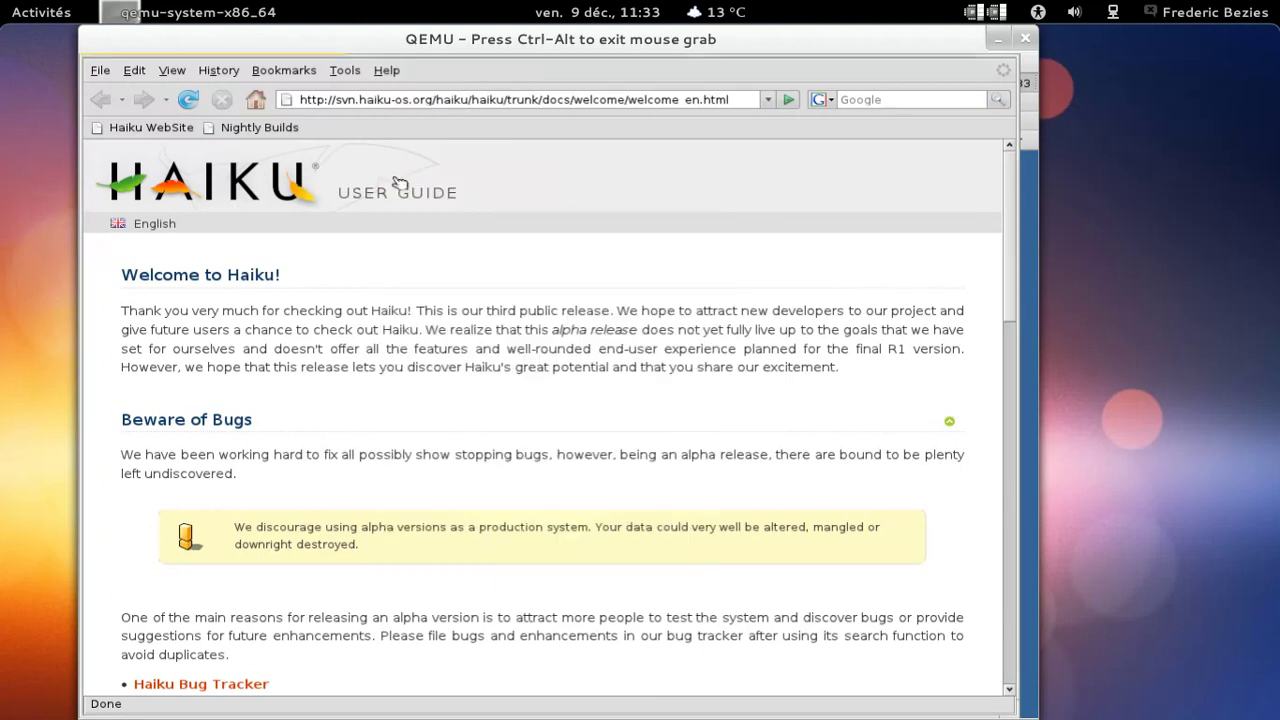
left_click(100, 70)
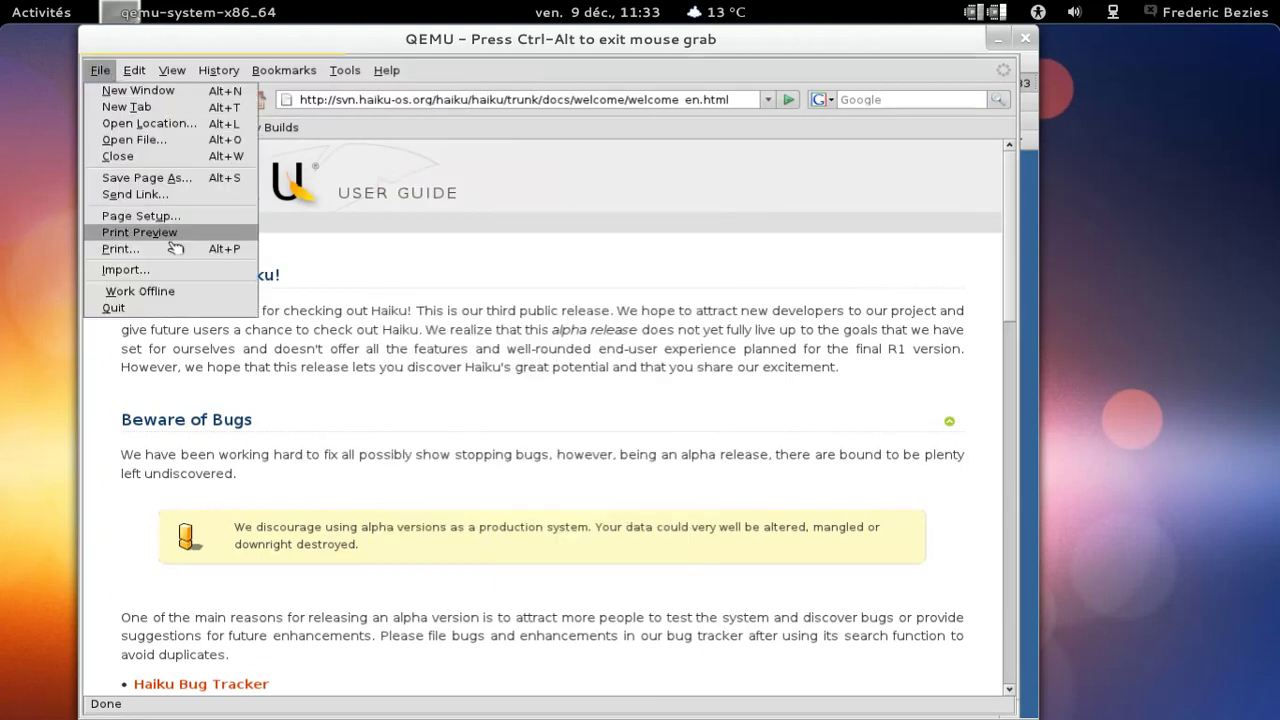
left_click(186, 317)
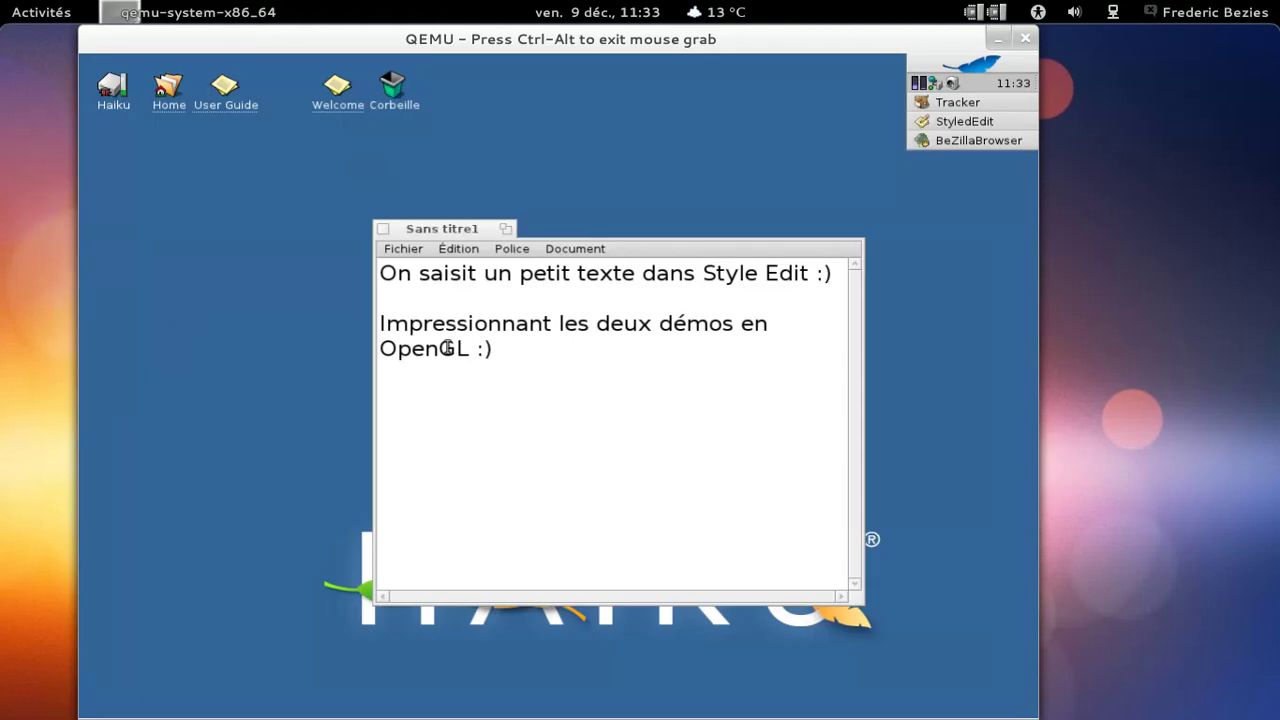
- Add the line "Dommage que Firefox soit une version 2.0 :(" below the existing text in the StyledEdit document
type("Domma")
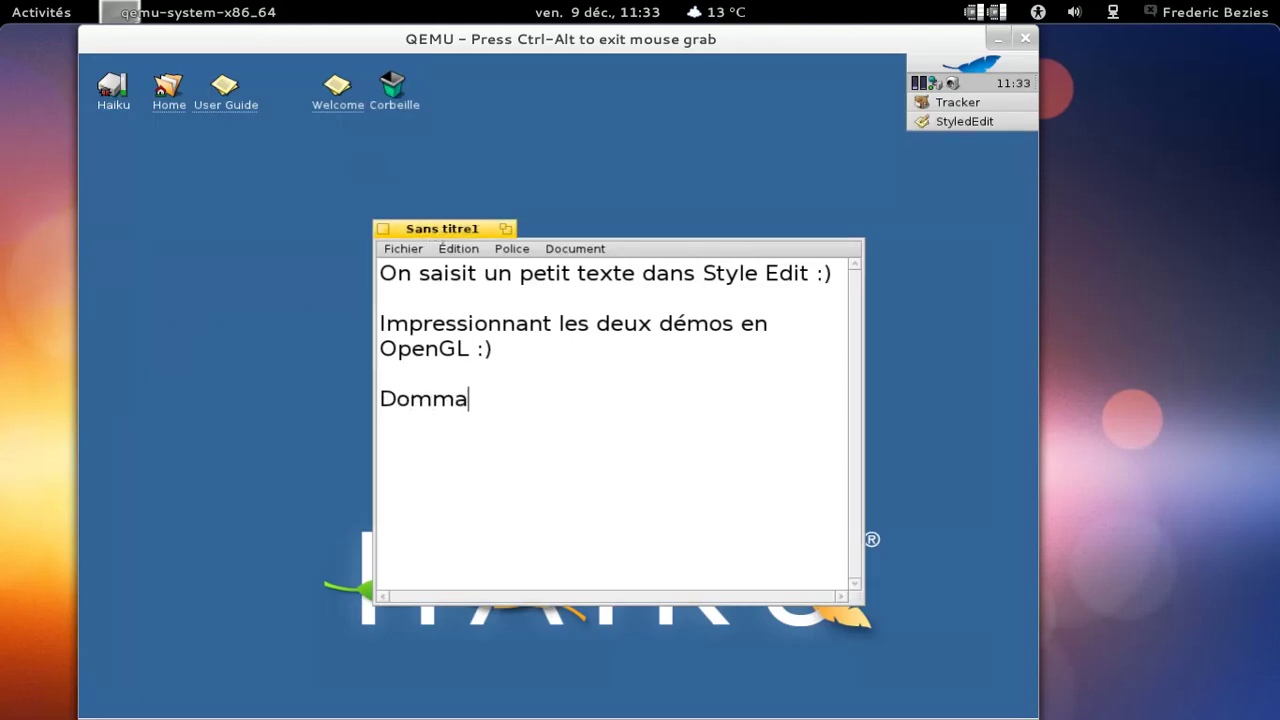
type("ge que Firefox soit une version 2.0 :(")
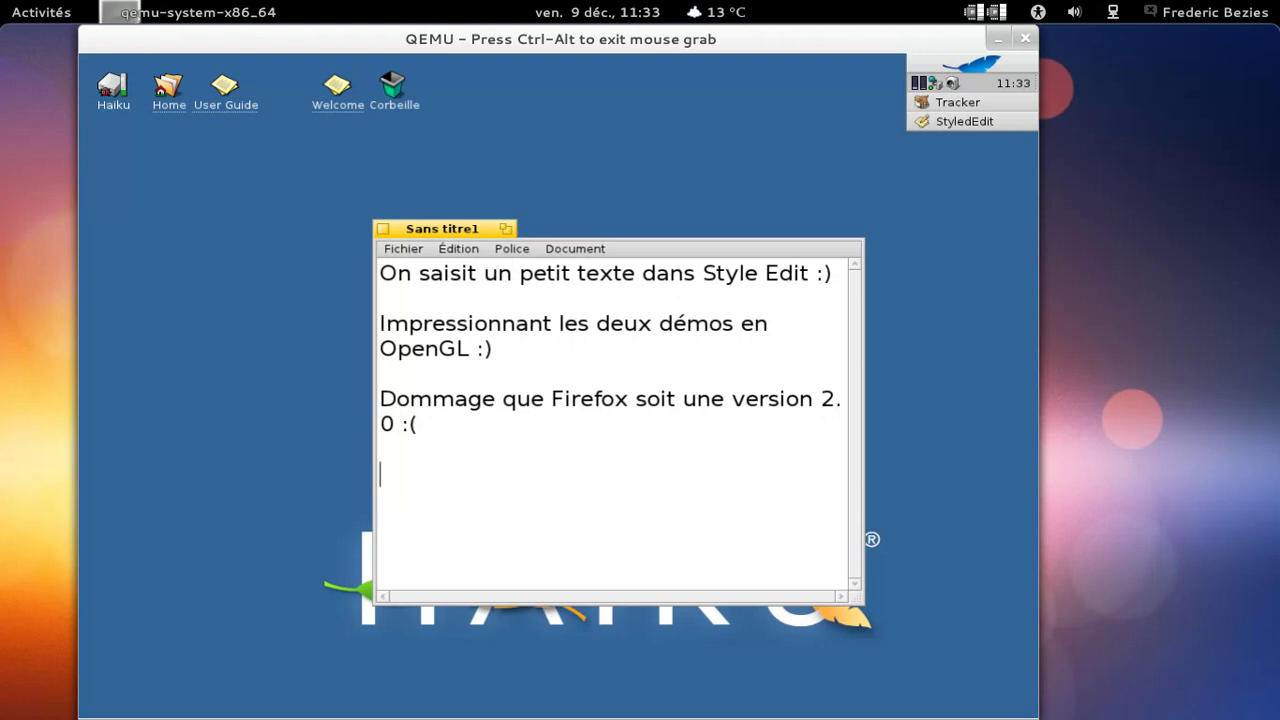
- Browse the preferences and applications lists, launch Magnify to view the magnified pointer area, and close it
left_click(934, 66)
mouse_move(866, 262)
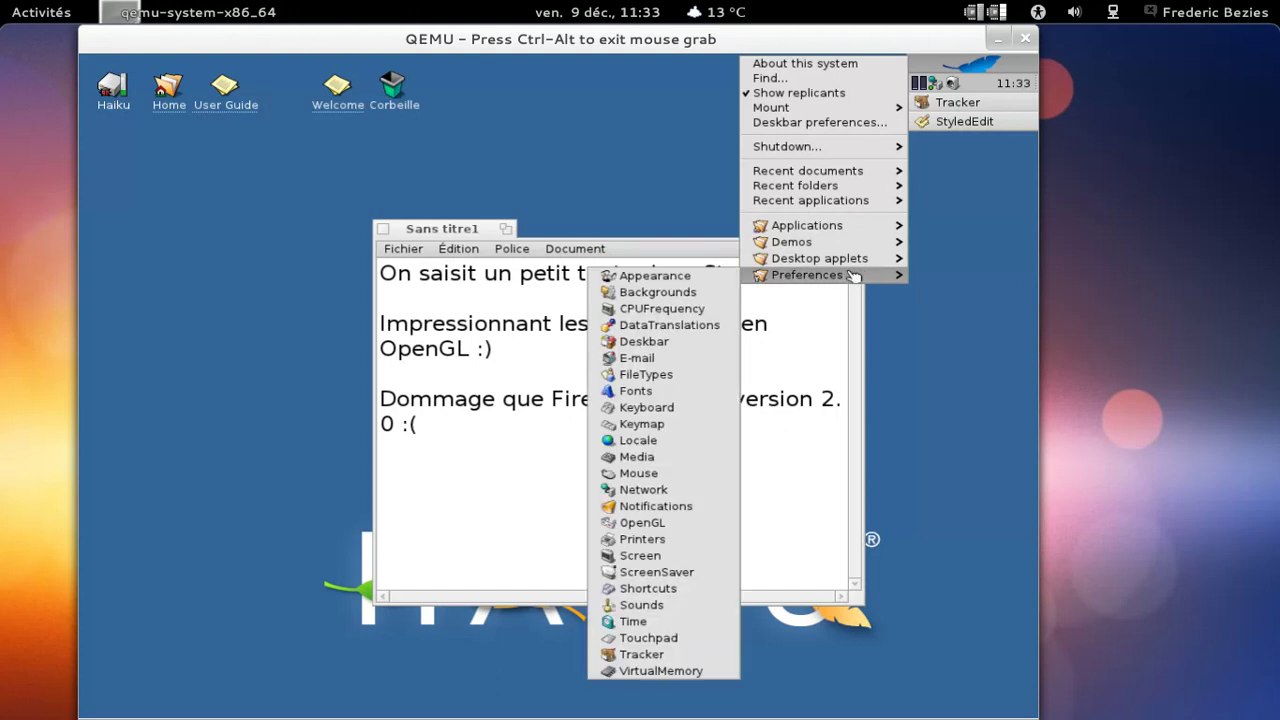
mouse_move(840, 230)
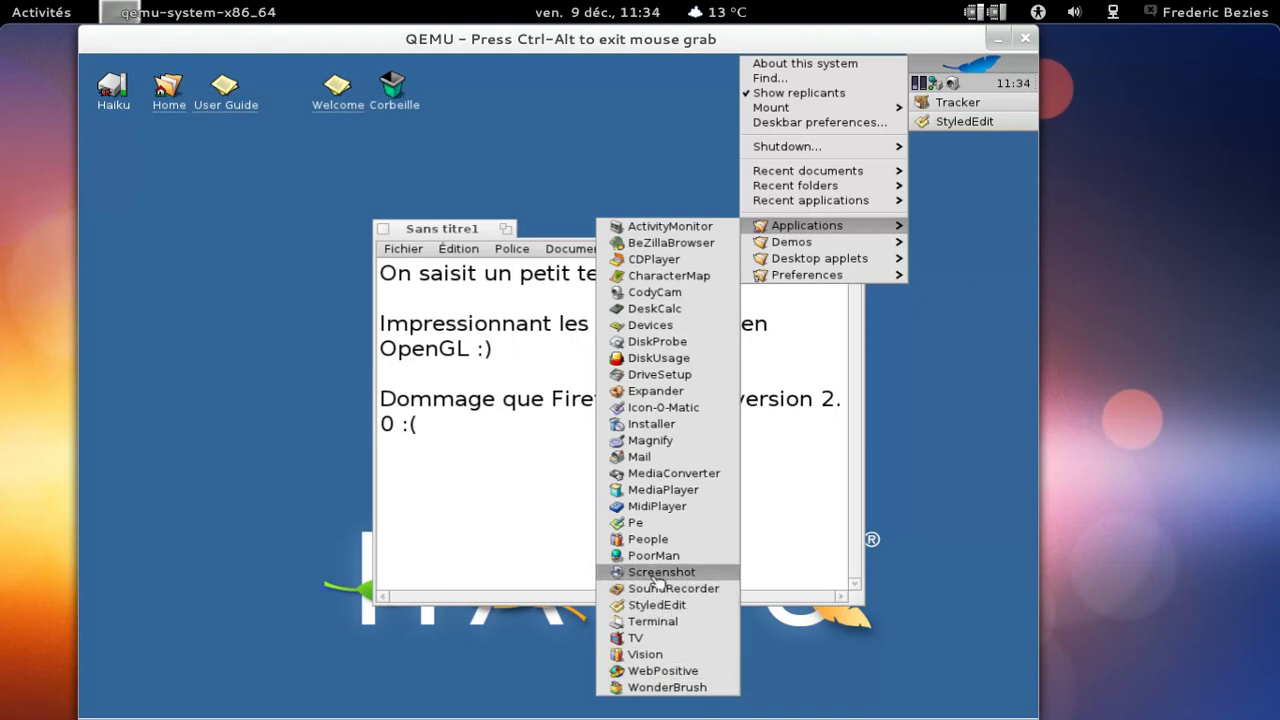
left_click(665, 440)
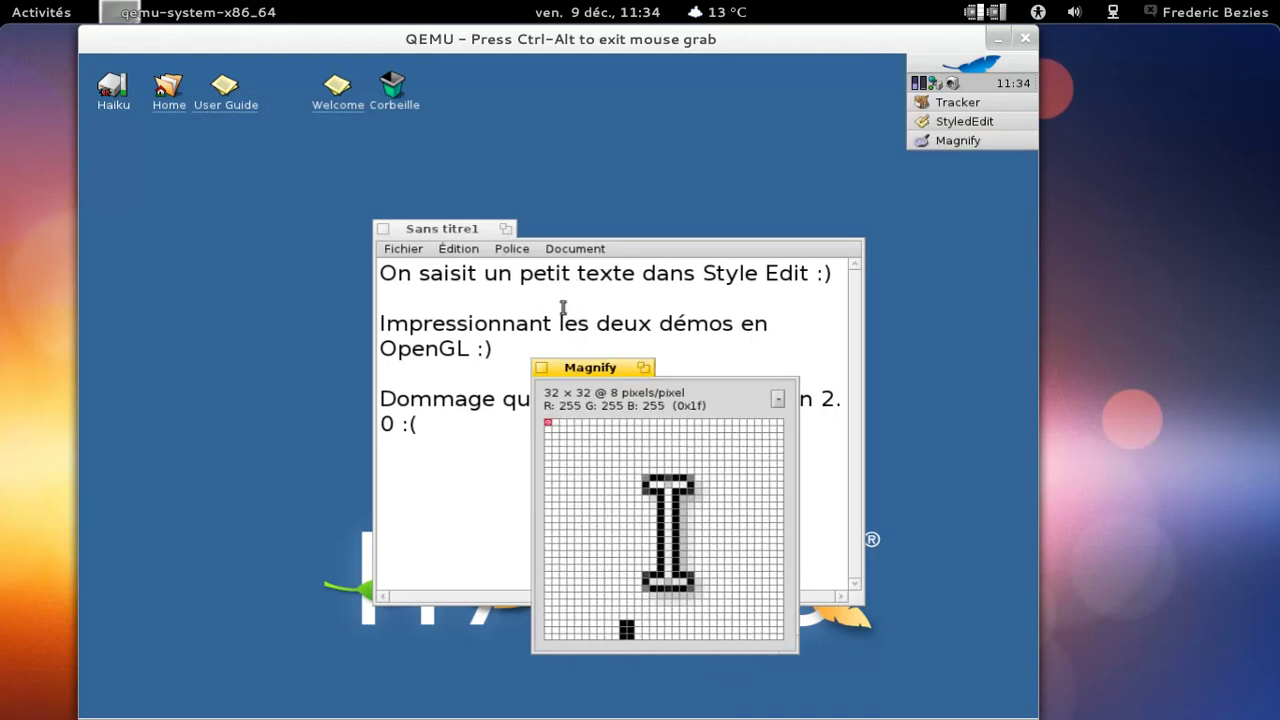
left_click(541, 367)
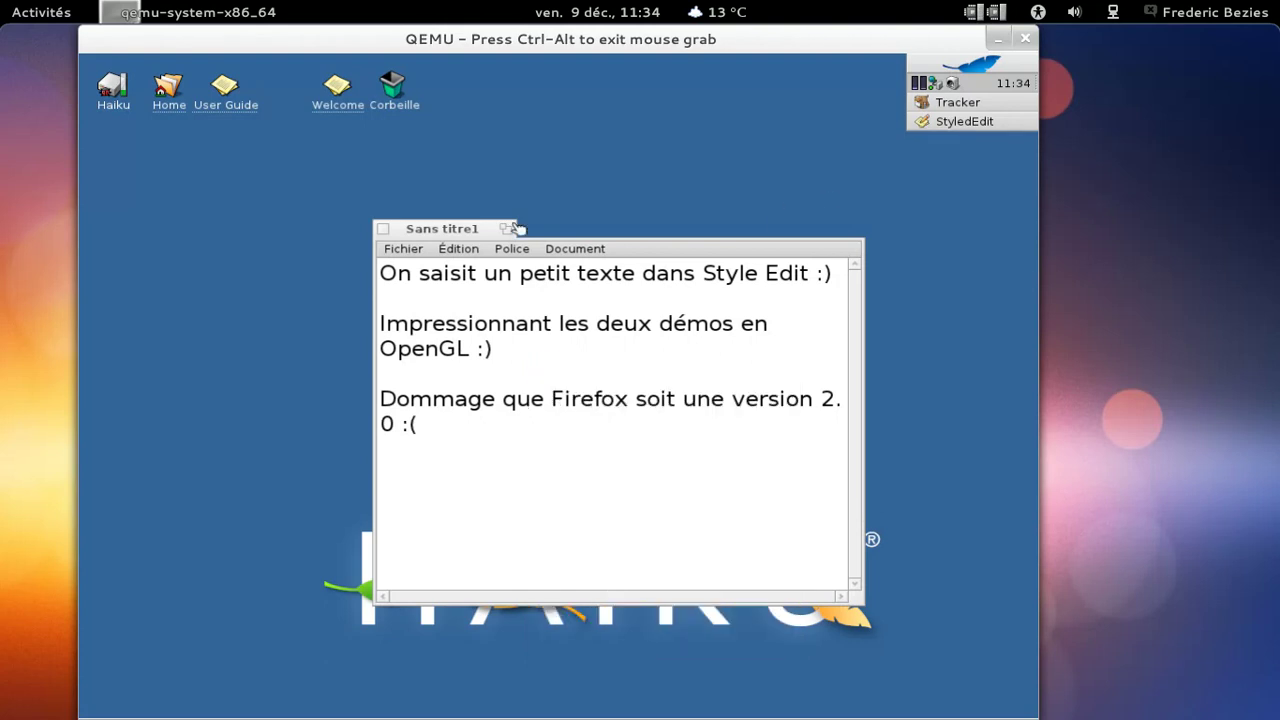
- Save the StyledEdit document as "Sans titre1" in the home folder, and close its window
left_click(410, 249)
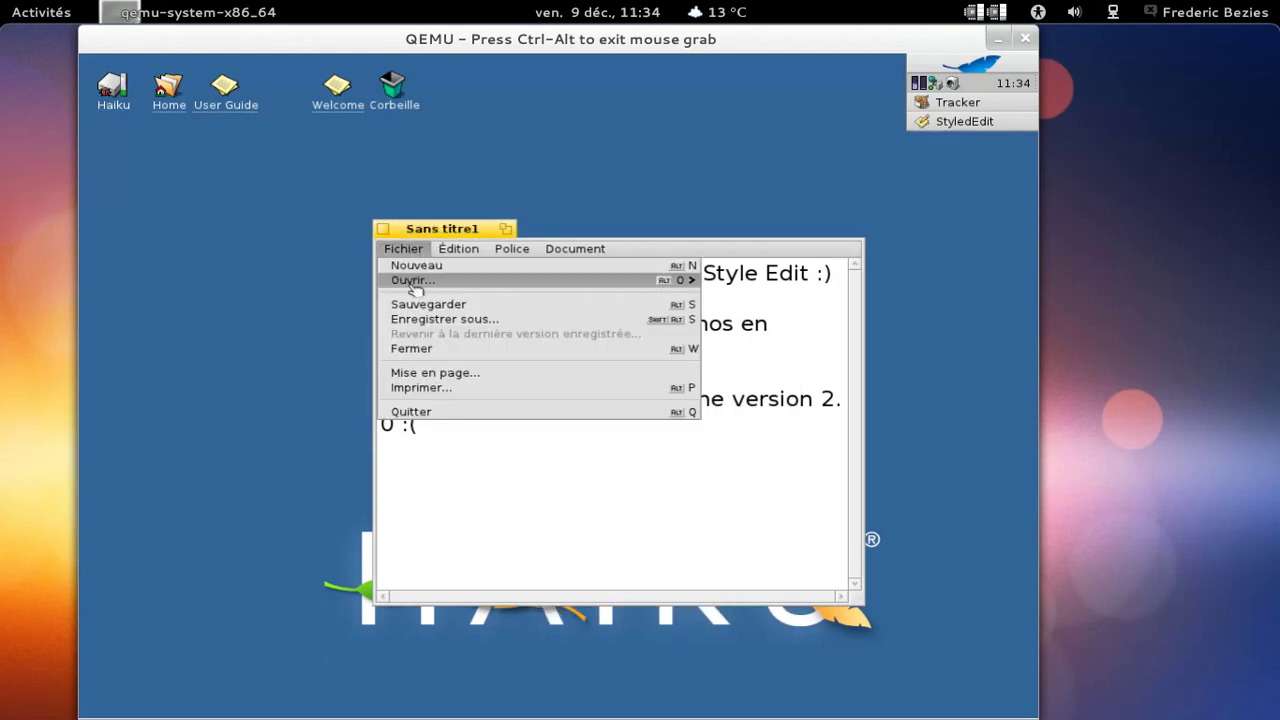
left_click(420, 305)
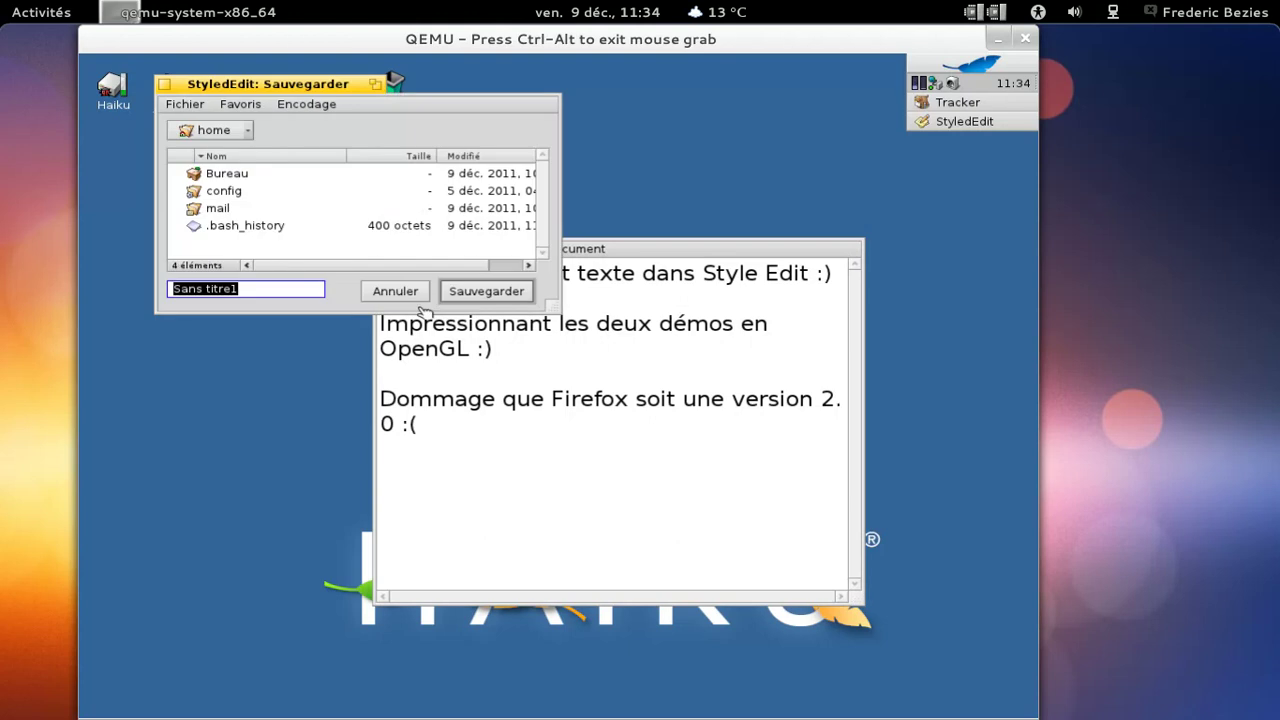
left_click(463, 291)
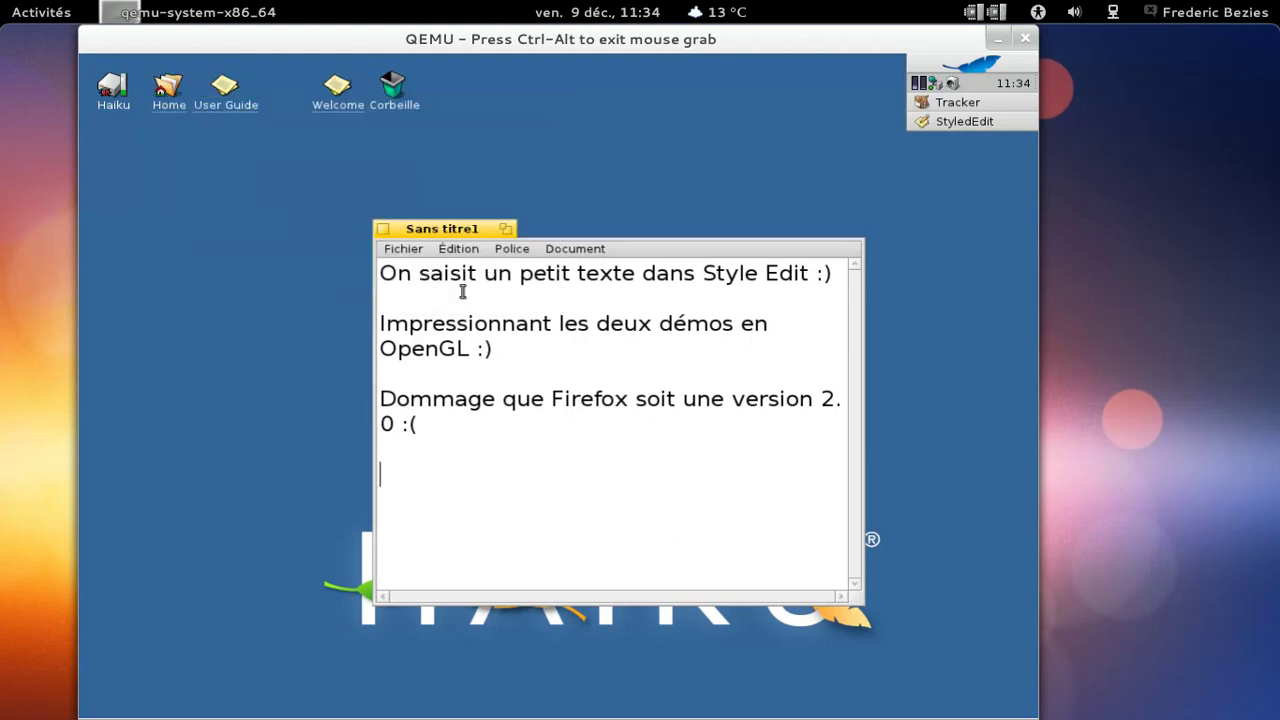
left_click(382, 229)
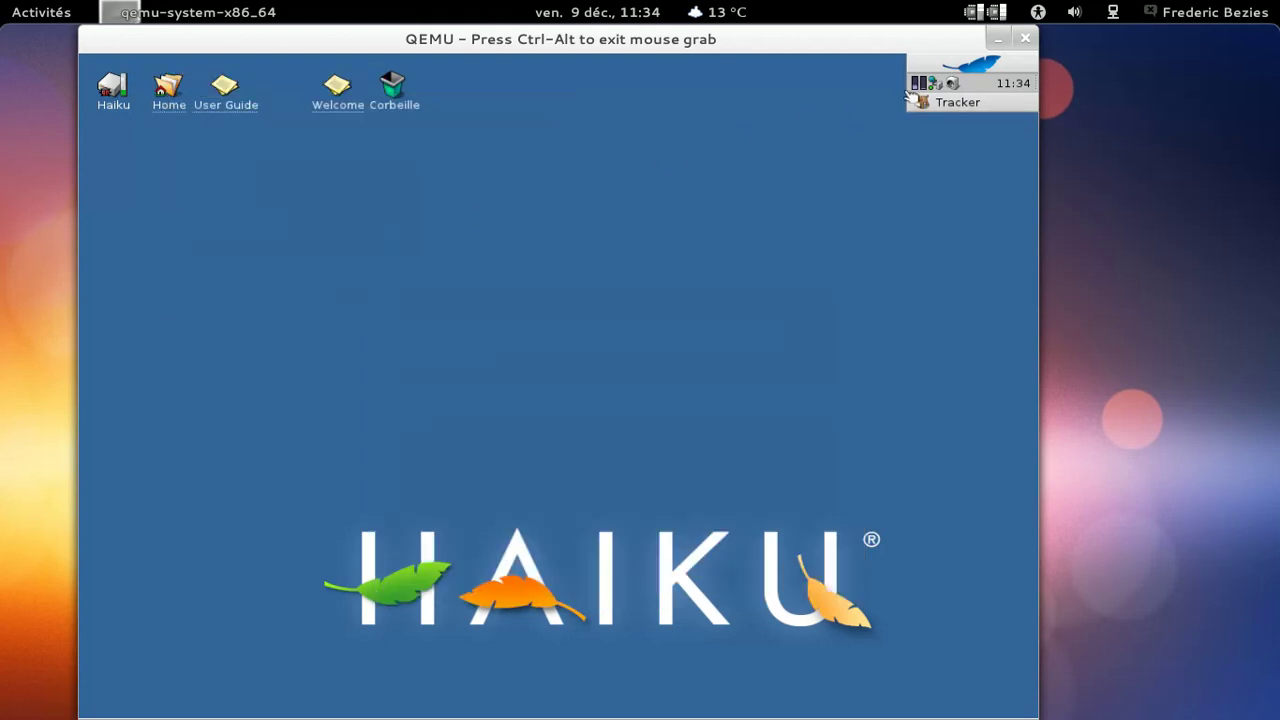
- View the system information and read through the credits to the end, and close the window
left_click(950, 66)
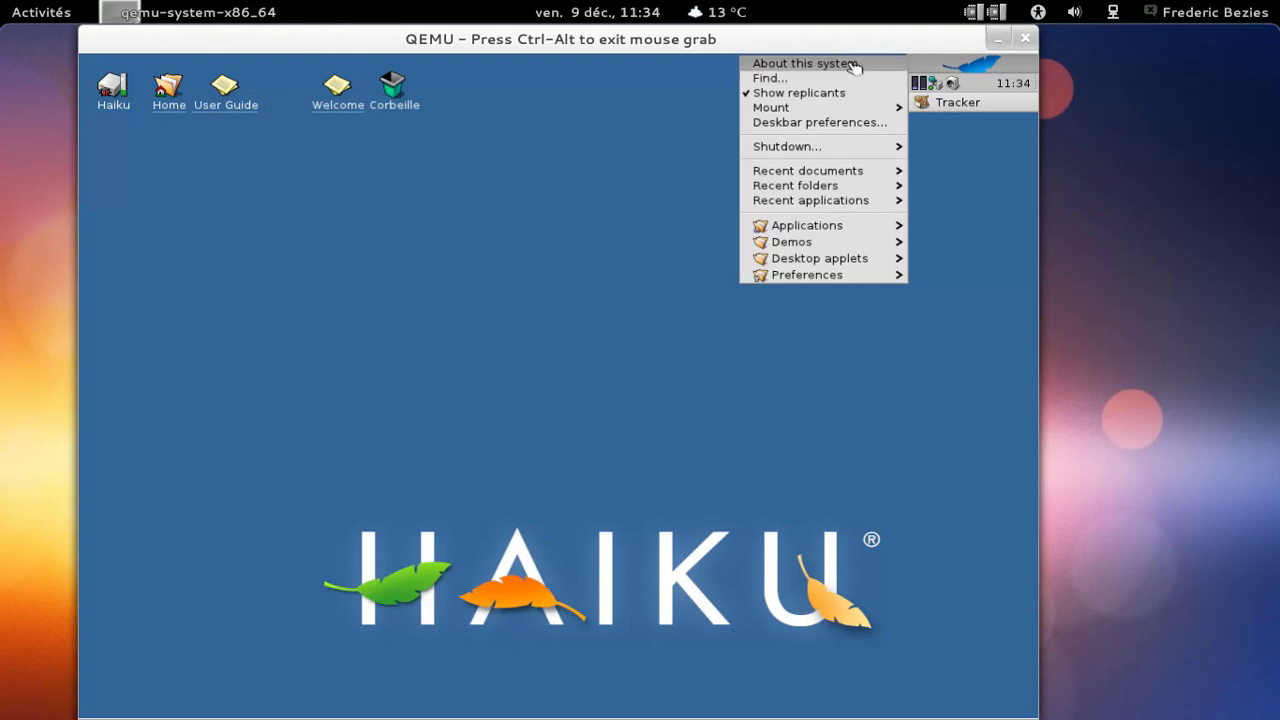
left_click(851, 63)
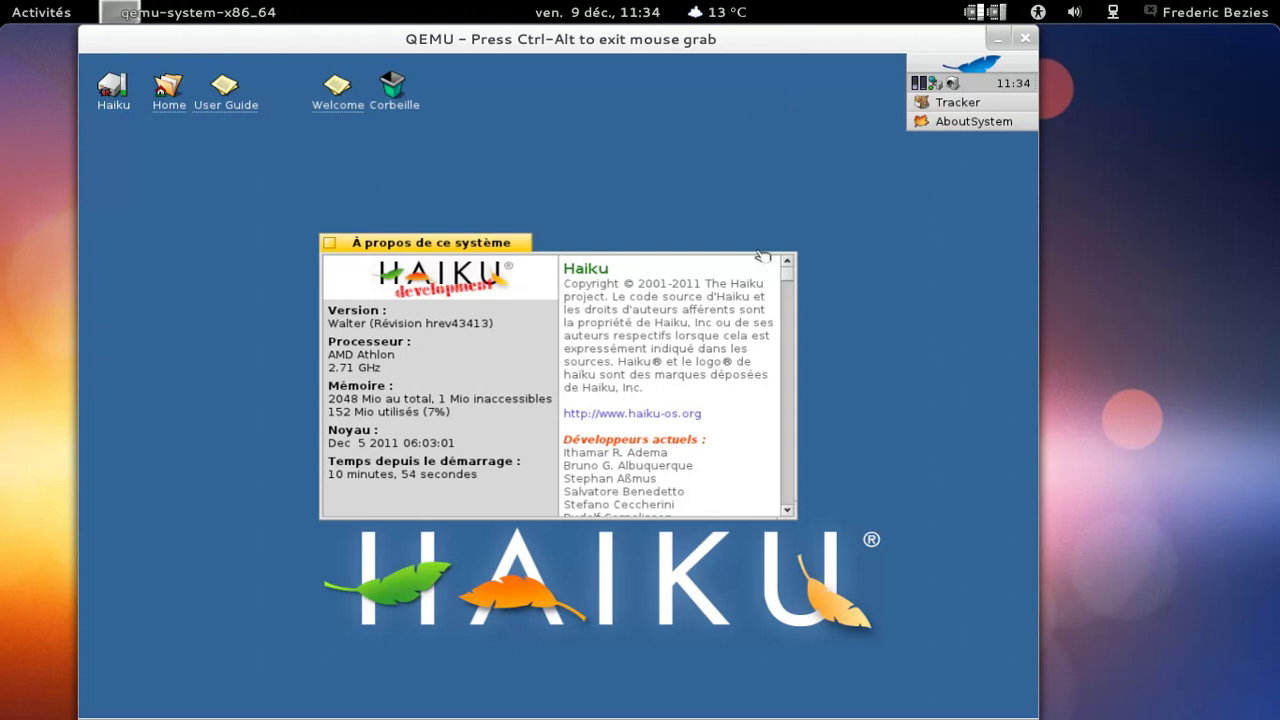
left_click_drag(794, 278, 774, 507)
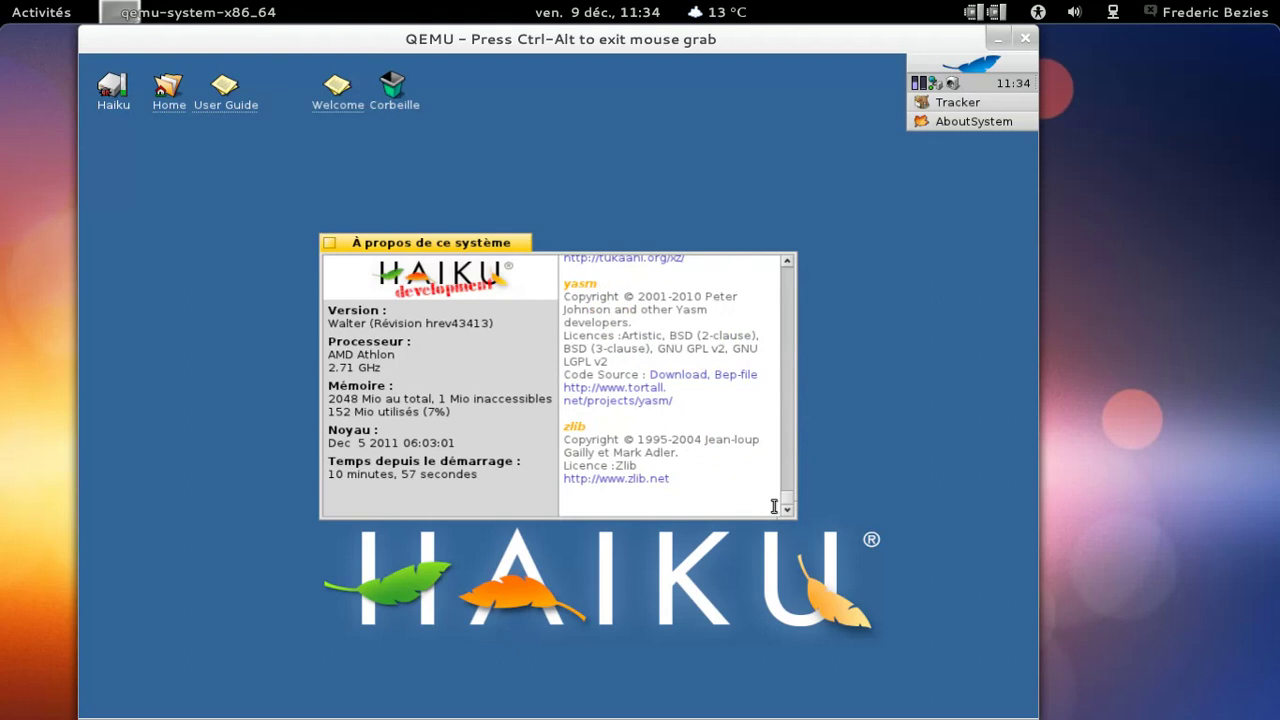
left_click(329, 243)
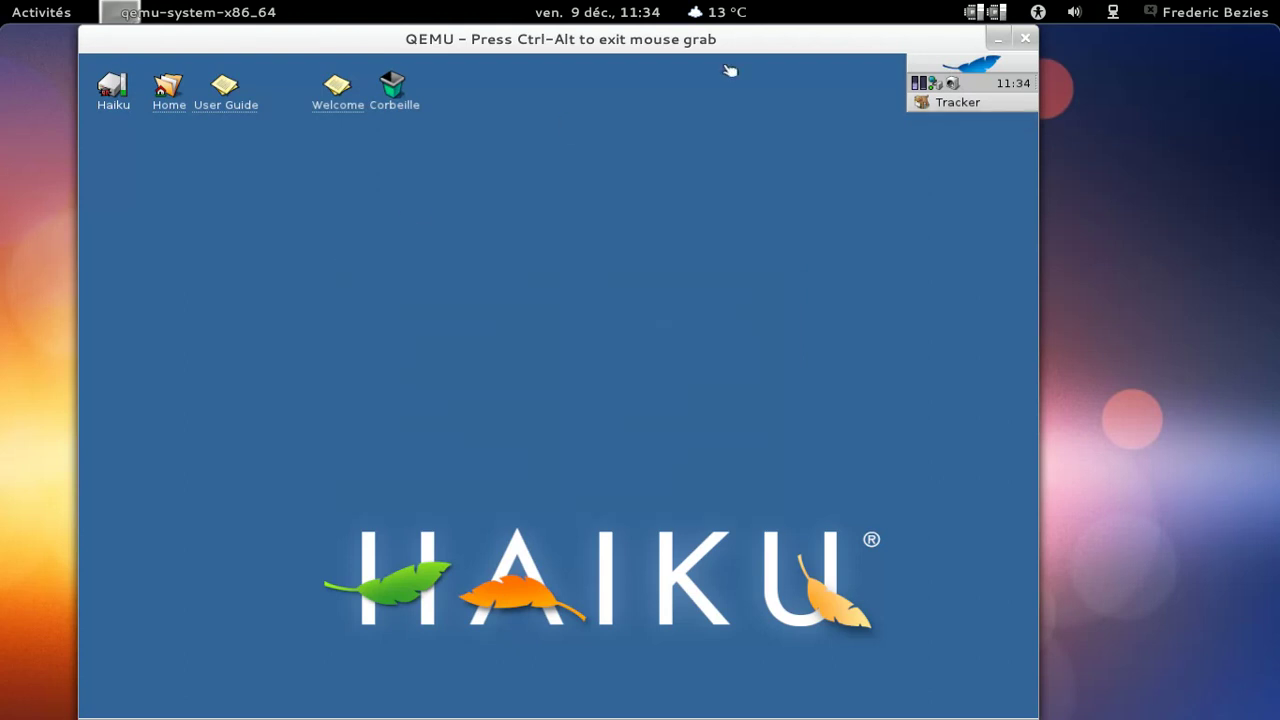
- Shut down Haiku by powering off the system
left_click(980, 66)
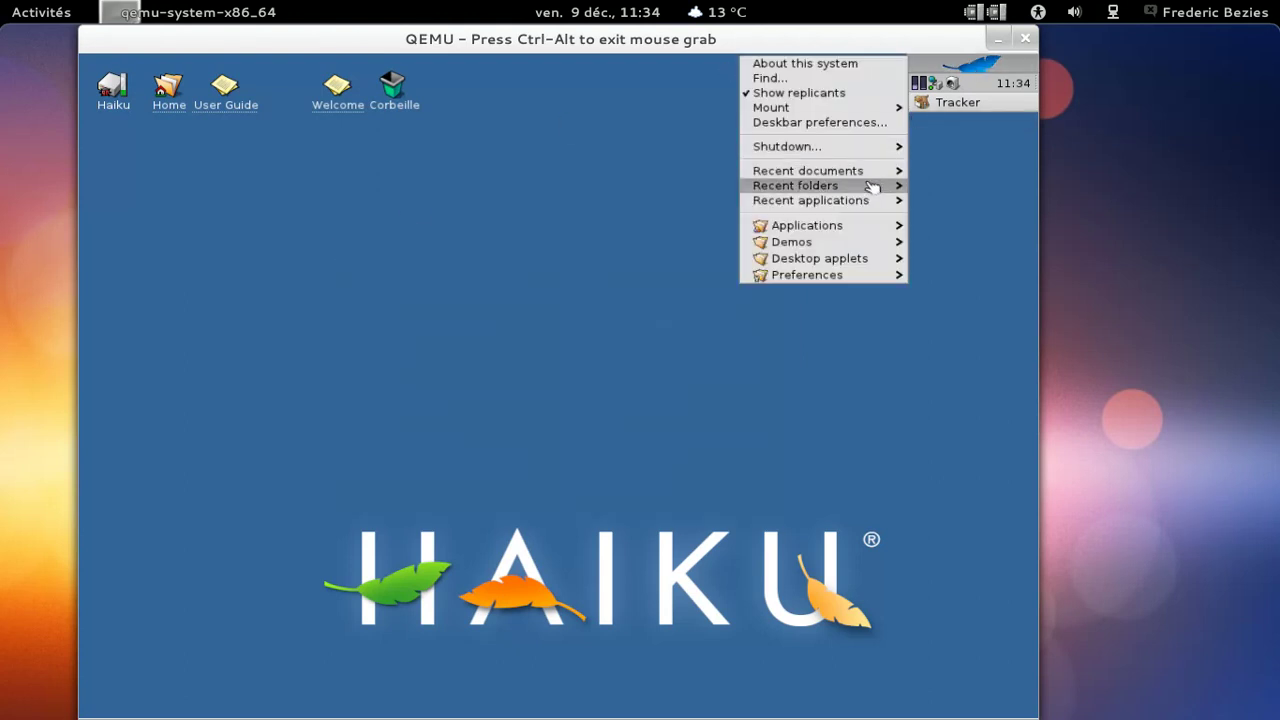
mouse_move(869, 149)
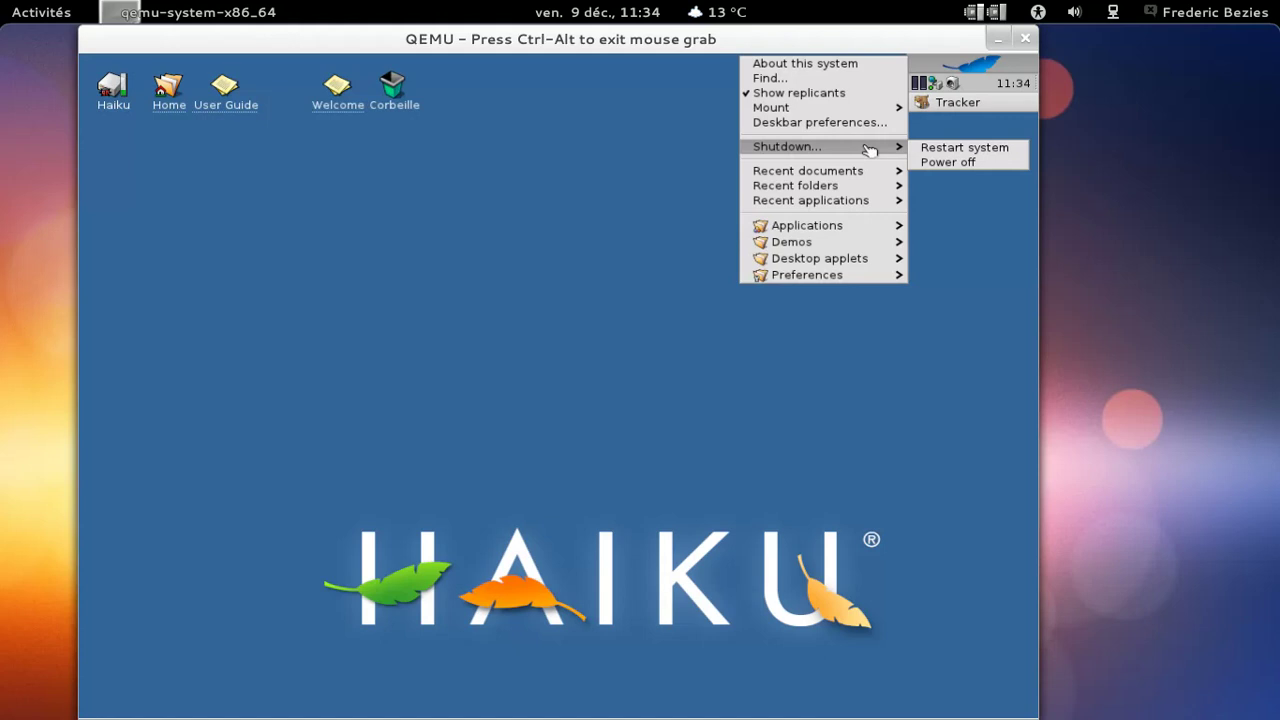
left_click(958, 163)
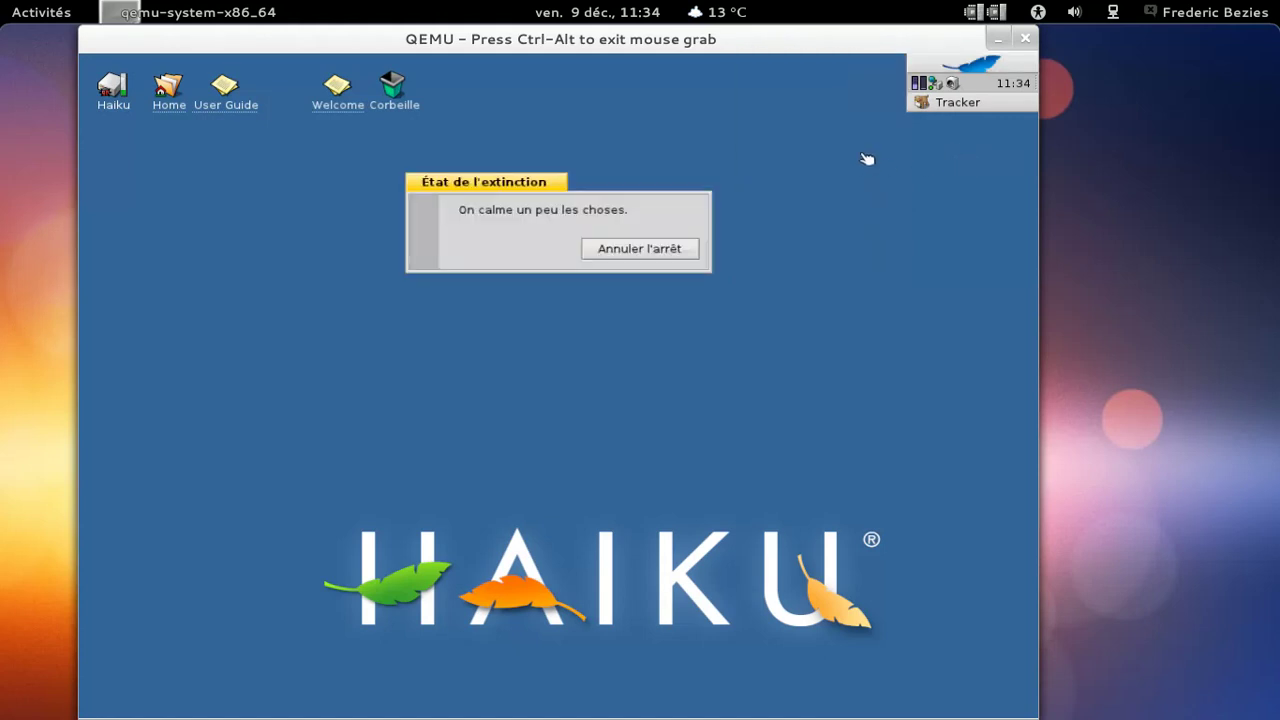